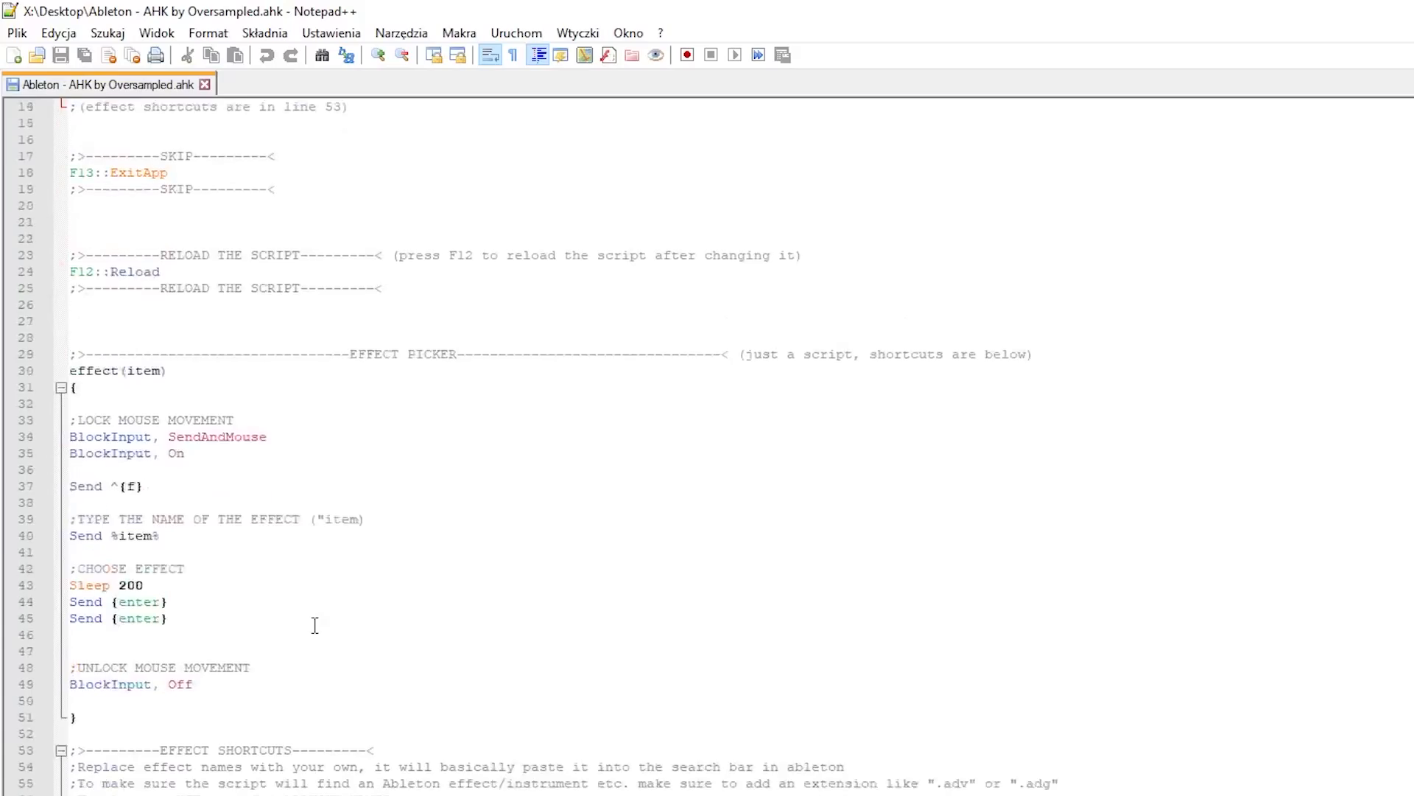
scroll(316, 622, down, 3)
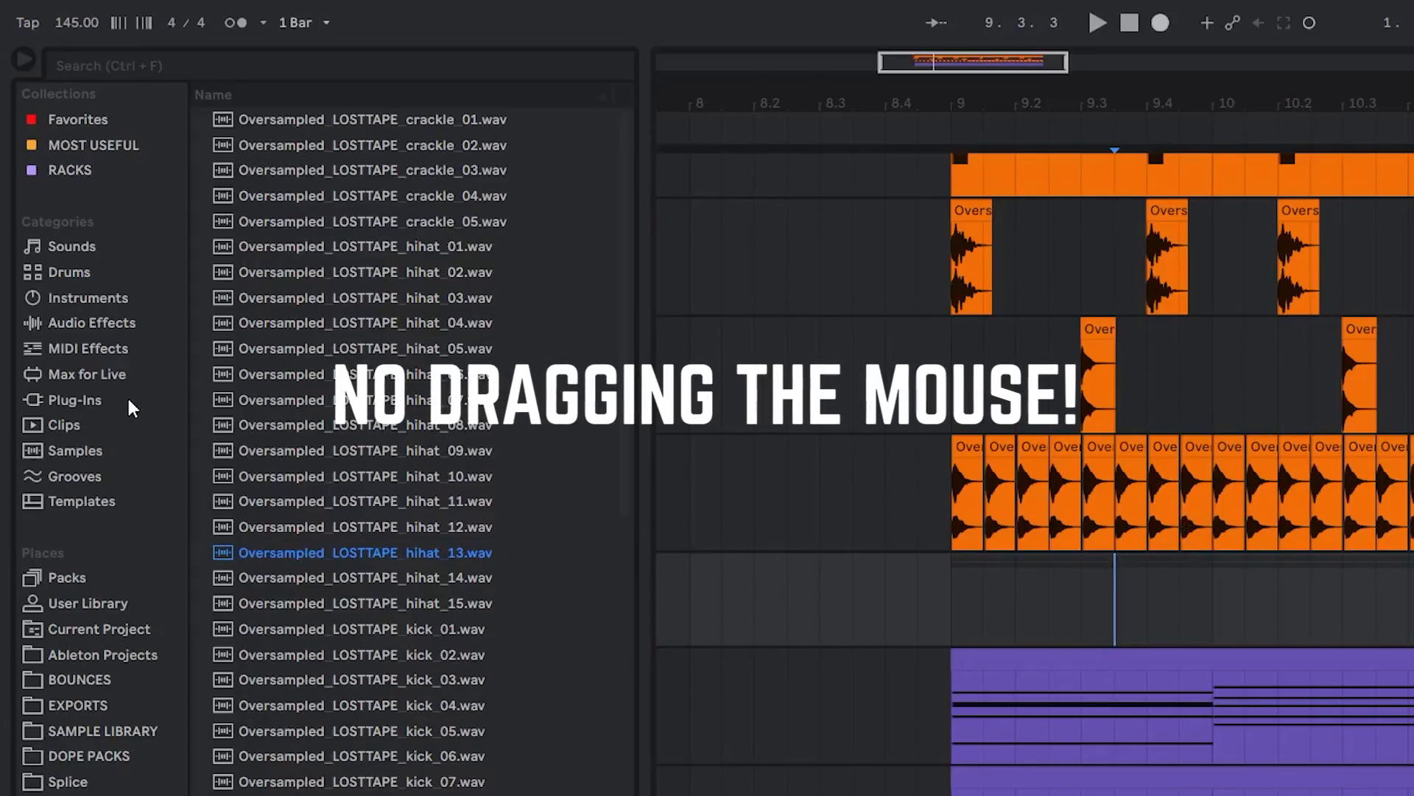
click(129, 402)
click(112, 298)
click(93, 172)
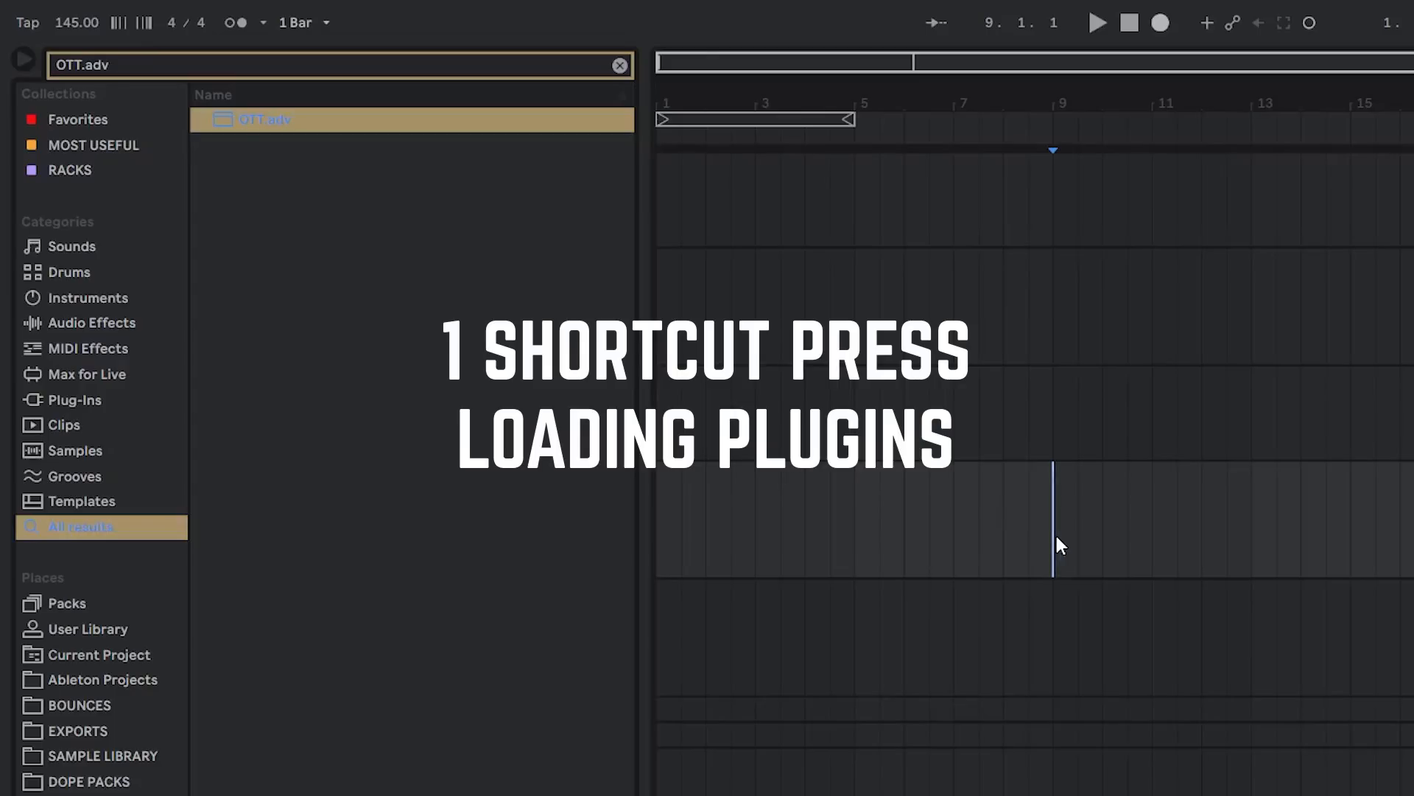
Step: Load Serum_x64.vst onto the empty MIDI track in the Music group and choose the CHORD - Orbit preset
text(Serum_x64.vst)
key(Return)
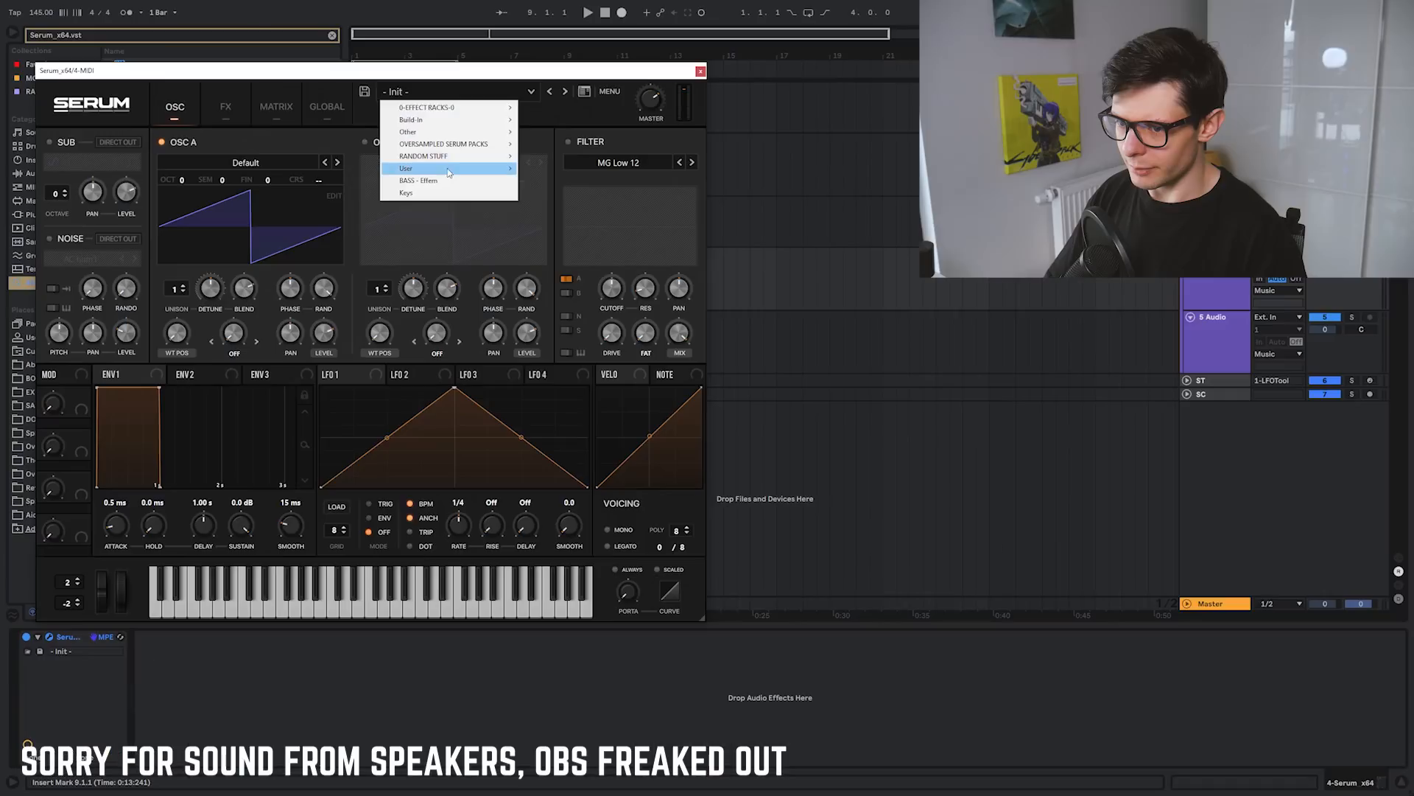
mouse_move(449, 172)
click(560, 316)
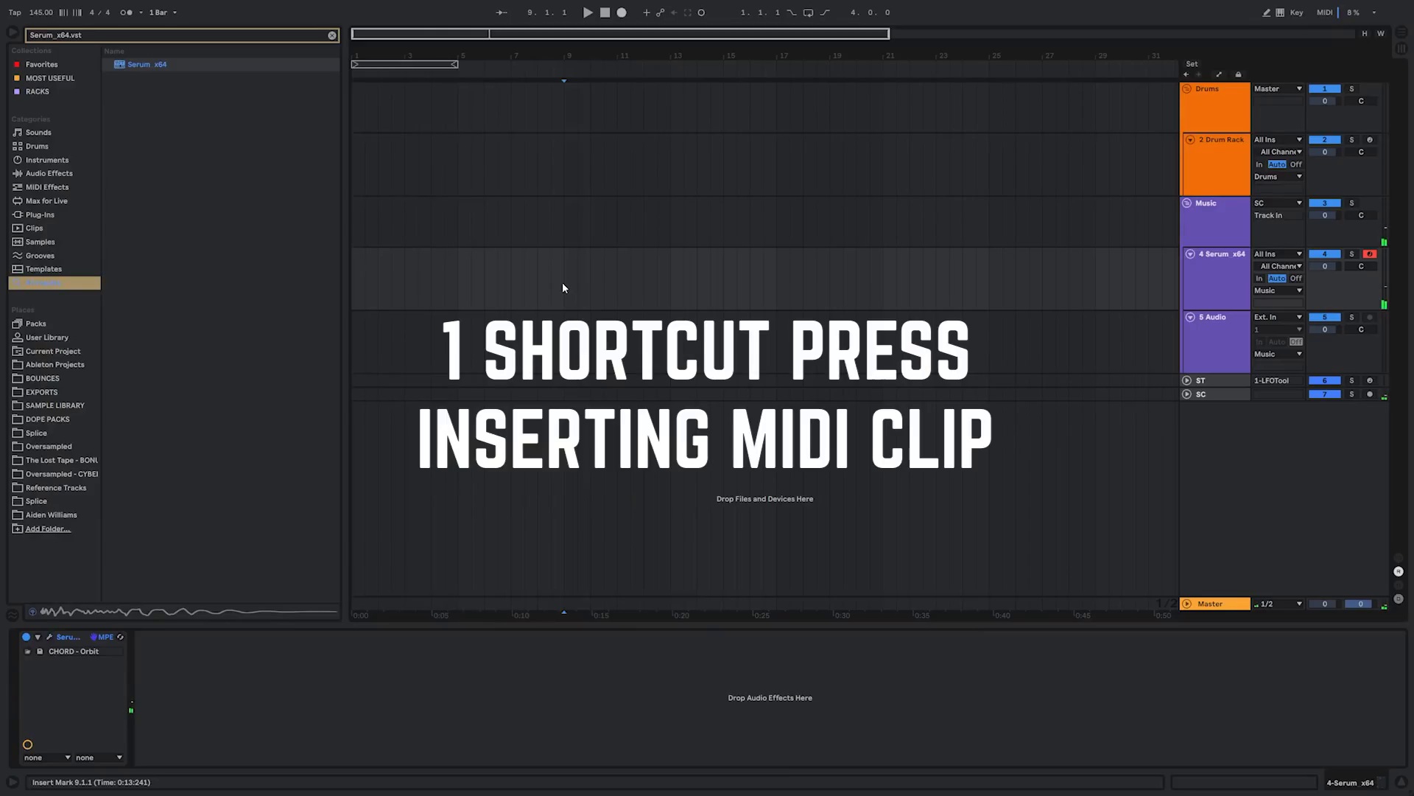
Step: Insert a four-bar MIDI clip from bar 9 on the Serum track and build a five-note chord on a one-bar E3 note
drag(563, 281, 675, 276)
key(ctrl+shift+m)
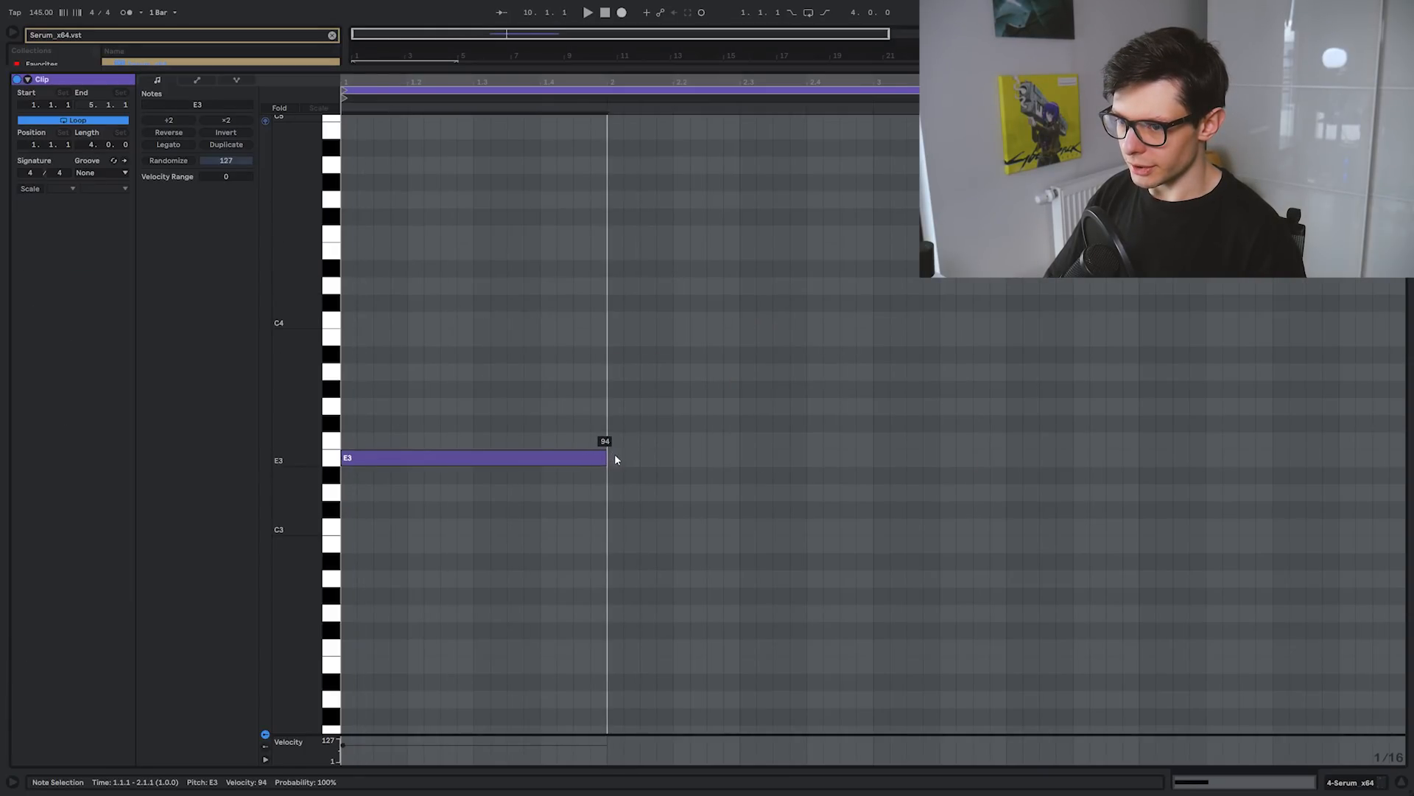
key(ctrl+shift+c)
Step: Copy the E3 chord into the second bar seven semitones higher, and raise the first chord's G3 and B3 notes one octave
key(ctrl+a)
key(ctrl+d)
key(Up)
key(Up)
key(Up)
key(Up)
key(Up)
key(Up)
key(Up)
scroll(823, 562, up, 1)
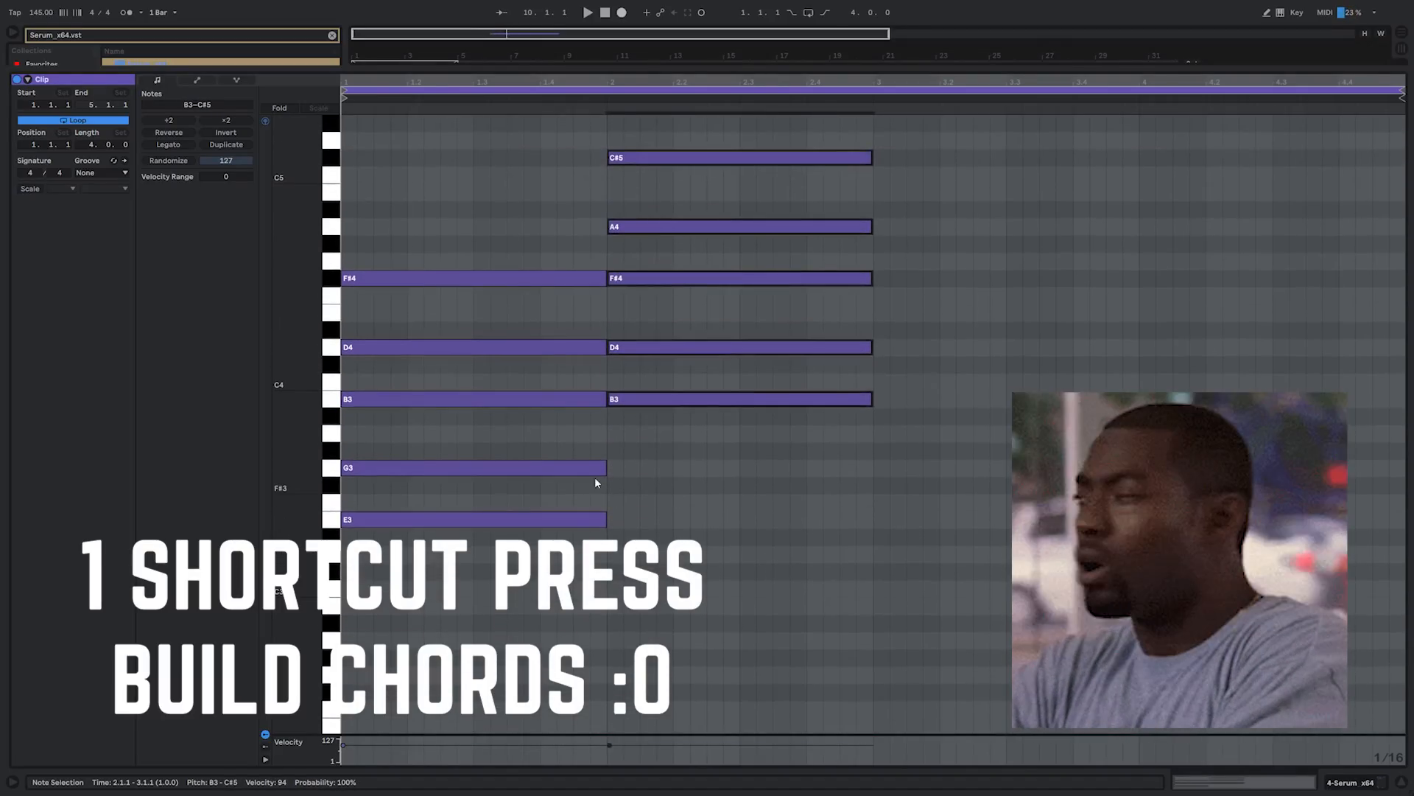
drag(598, 479, 515, 401)
key(shift+Up)
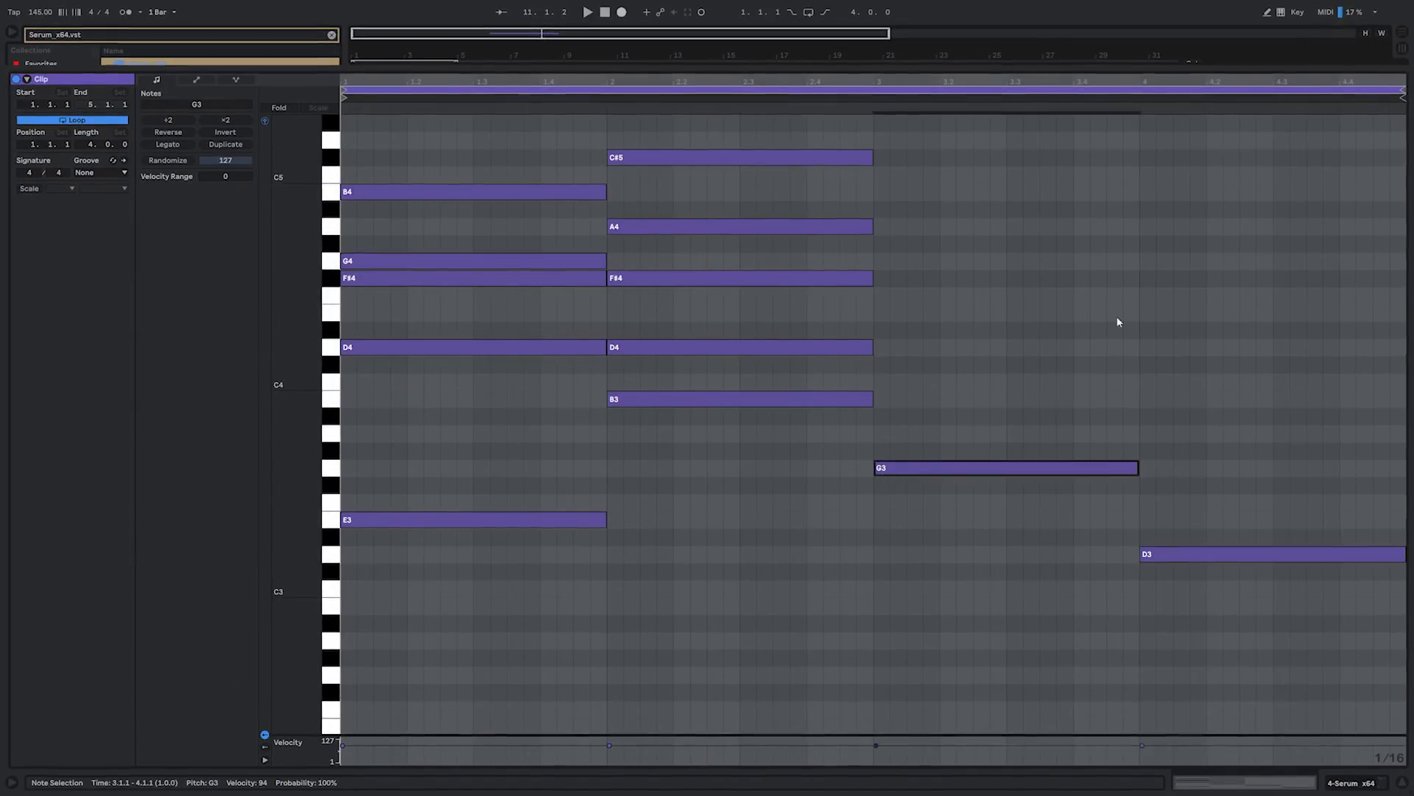
Step: Build five-note chords on the G3 note in the third bar and the D3 note in the fourth, and play the clip
key(alt+Up)
key(alt+Up)
key(alt+Up)
key(alt+Up)
click(1315, 556)
key(alt+Up)
key(alt+Up)
key(alt+Up)
key(alt+Up)
key(space)
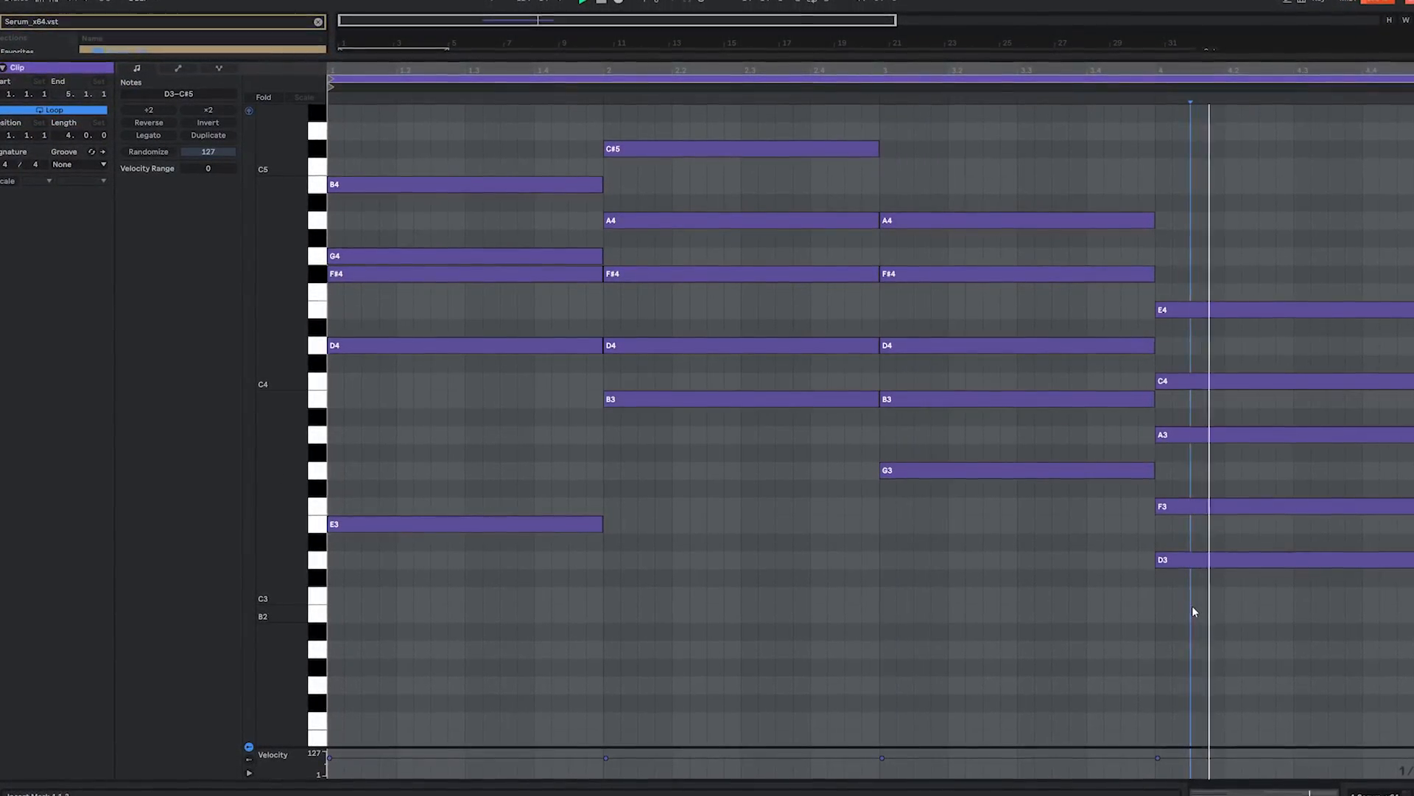
Step: Transpose all the chord notes in the clip down one octave
key(ctrl+a)
key(shift+Down)
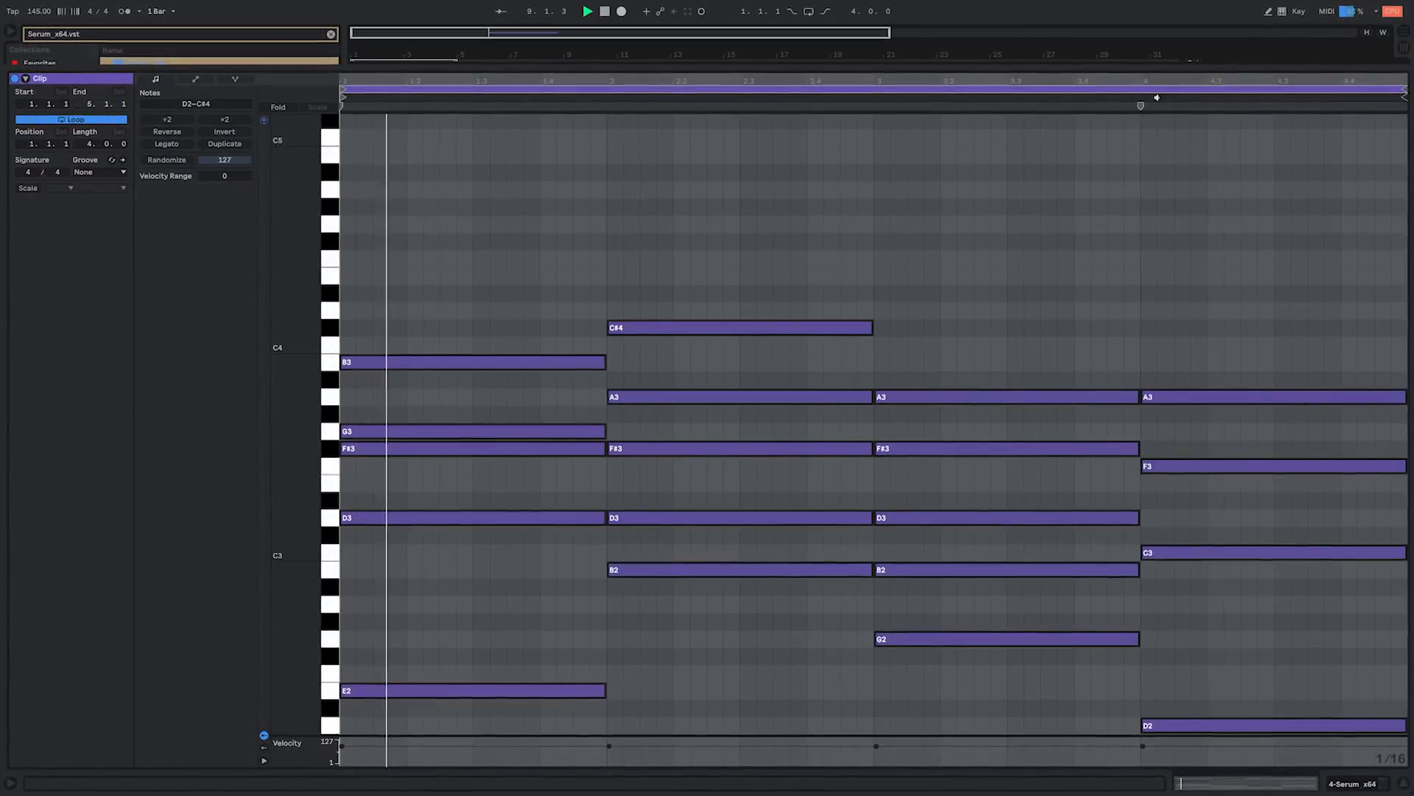
click(1124, 200)
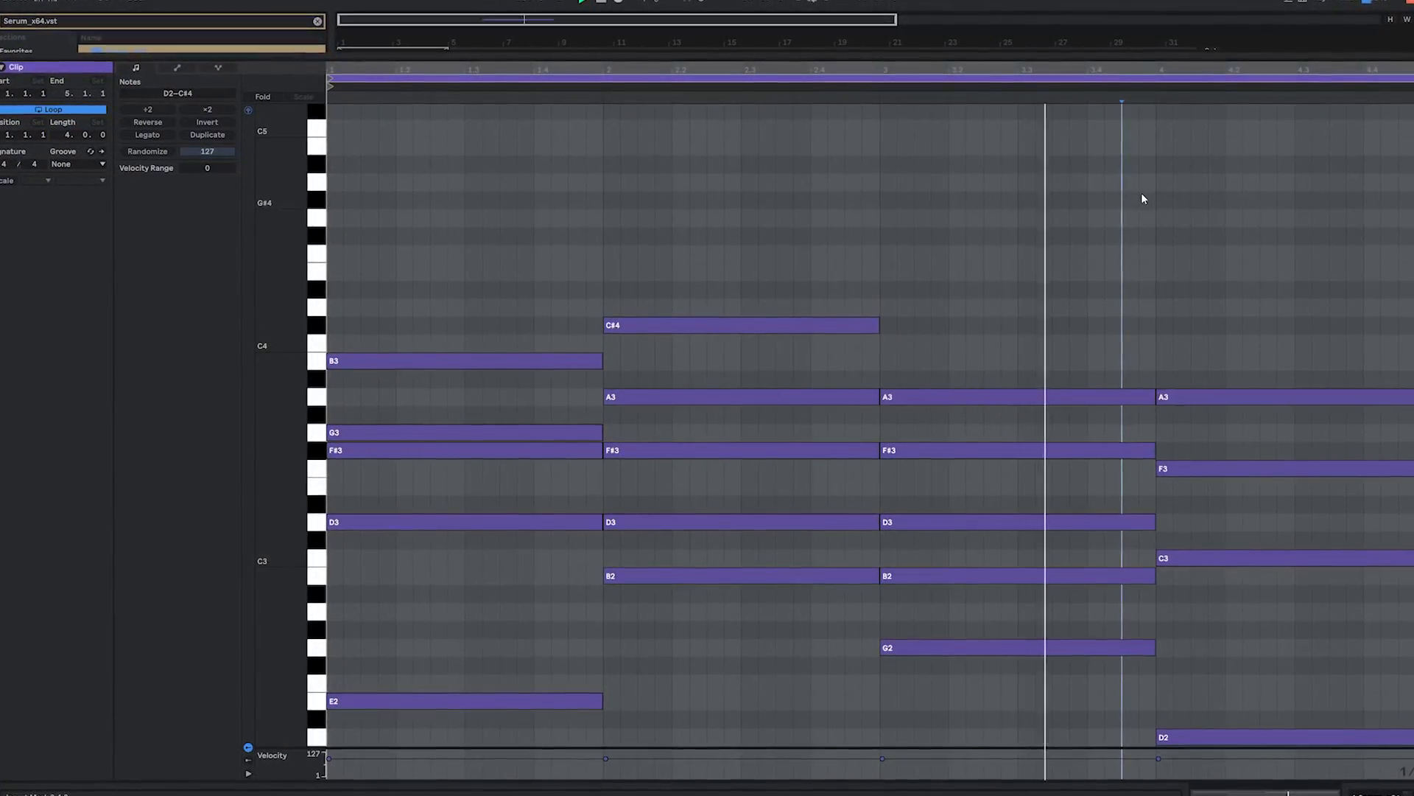
scroll(1234, 221, down, 3)
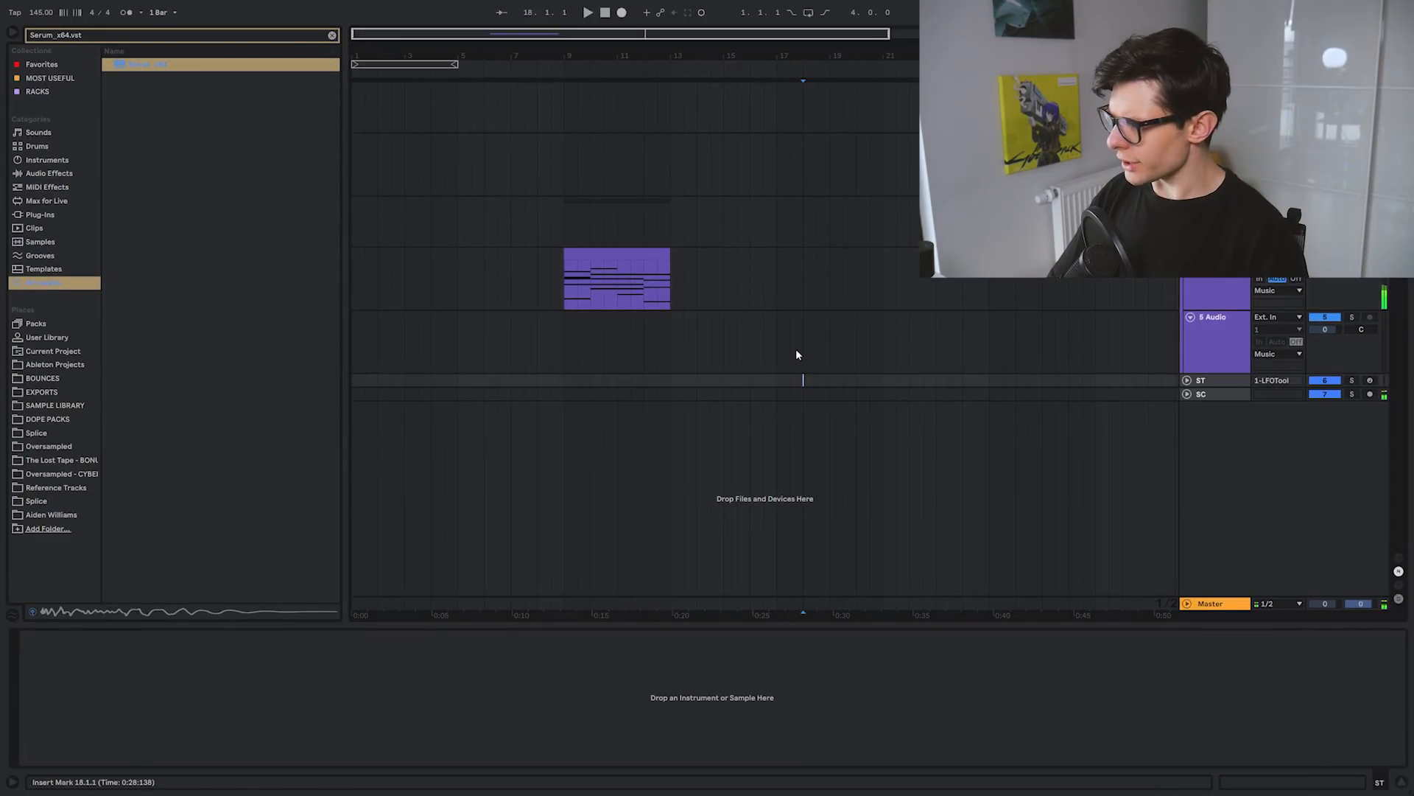
Step: Add an audio track for hi-hats and place Oversampled_LOSTTAPE_hihat_13.wav from the The Lost Tape folder at bar 9
click(564, 289)
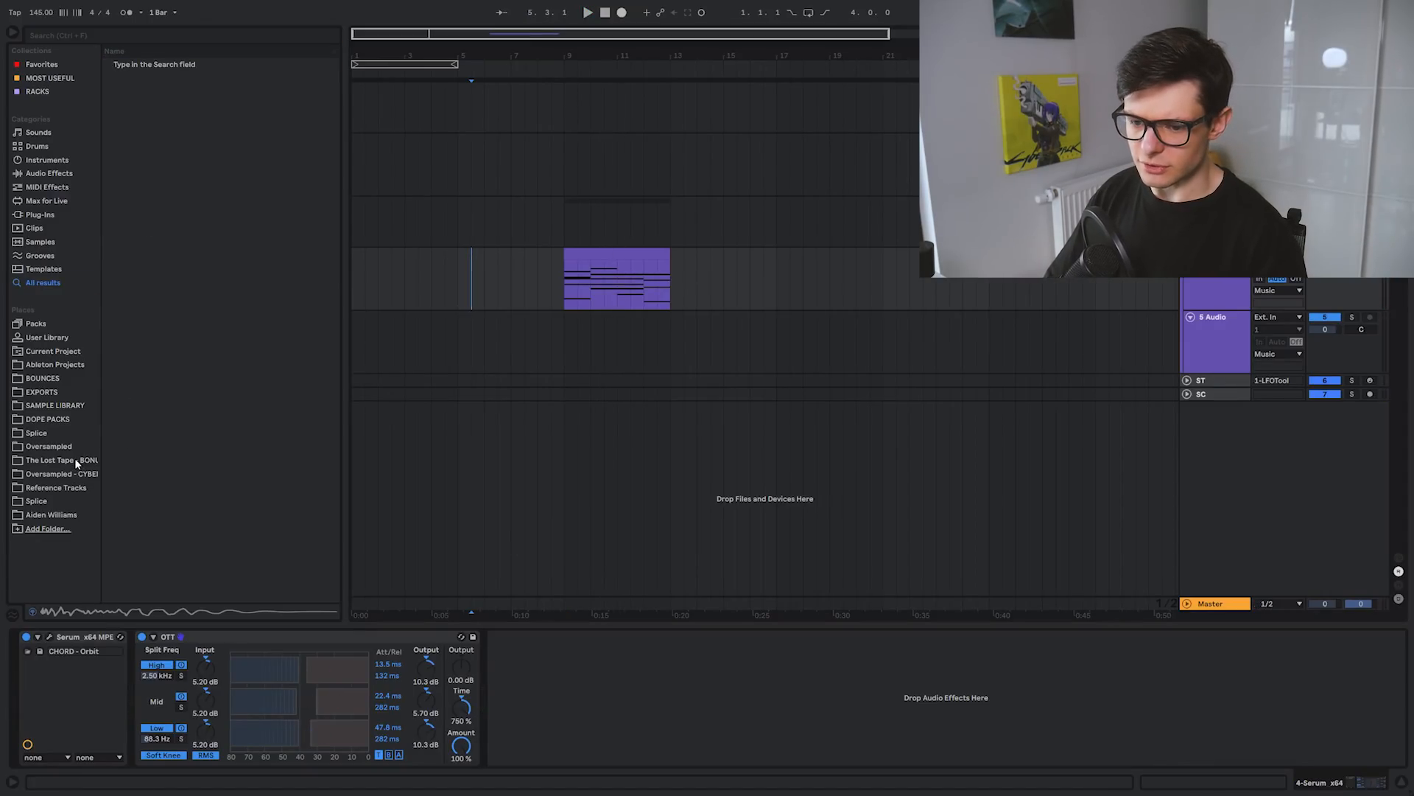
click(76, 461)
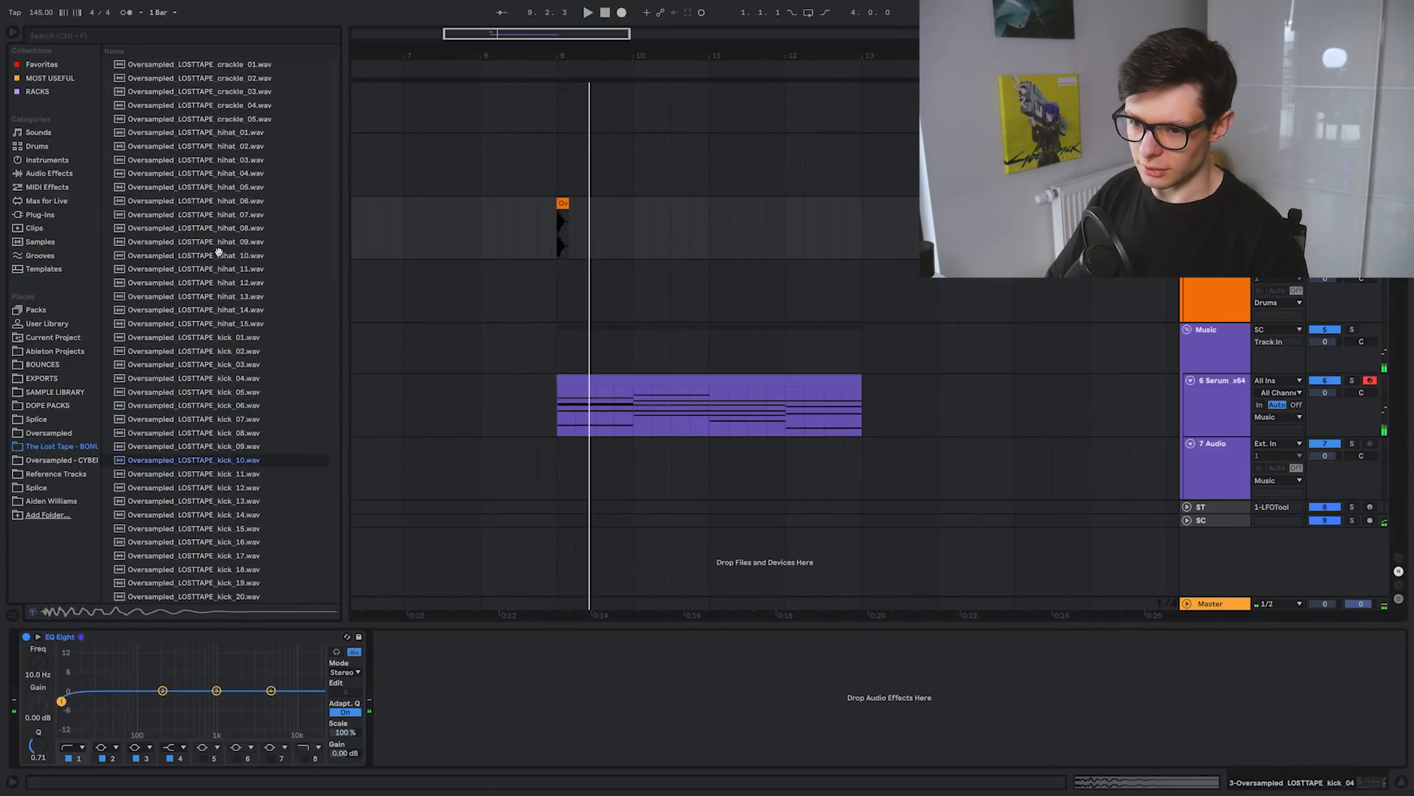
key(ctrl+t)
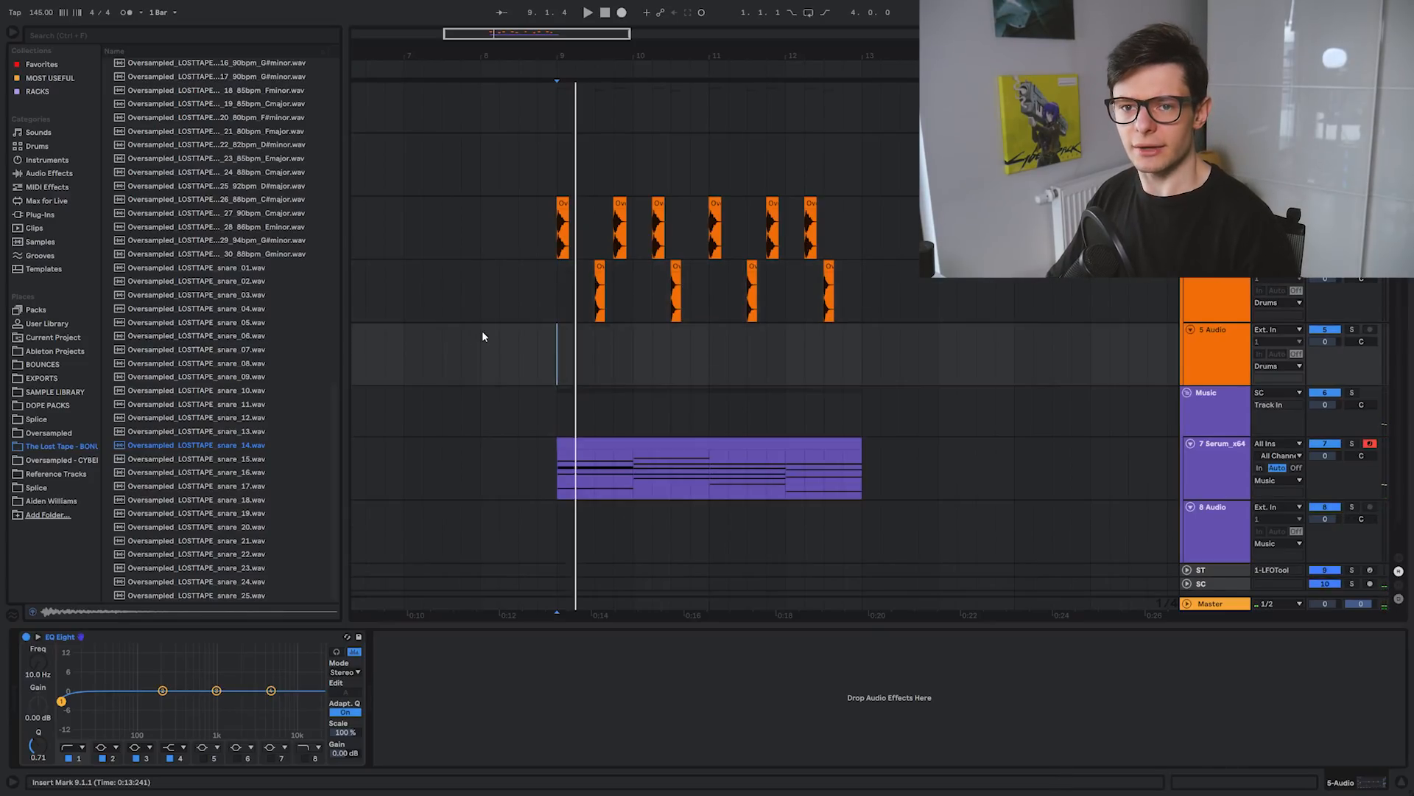
scroll(292, 351, up, 15)
click(220, 270)
drag(234, 304, 563, 354)
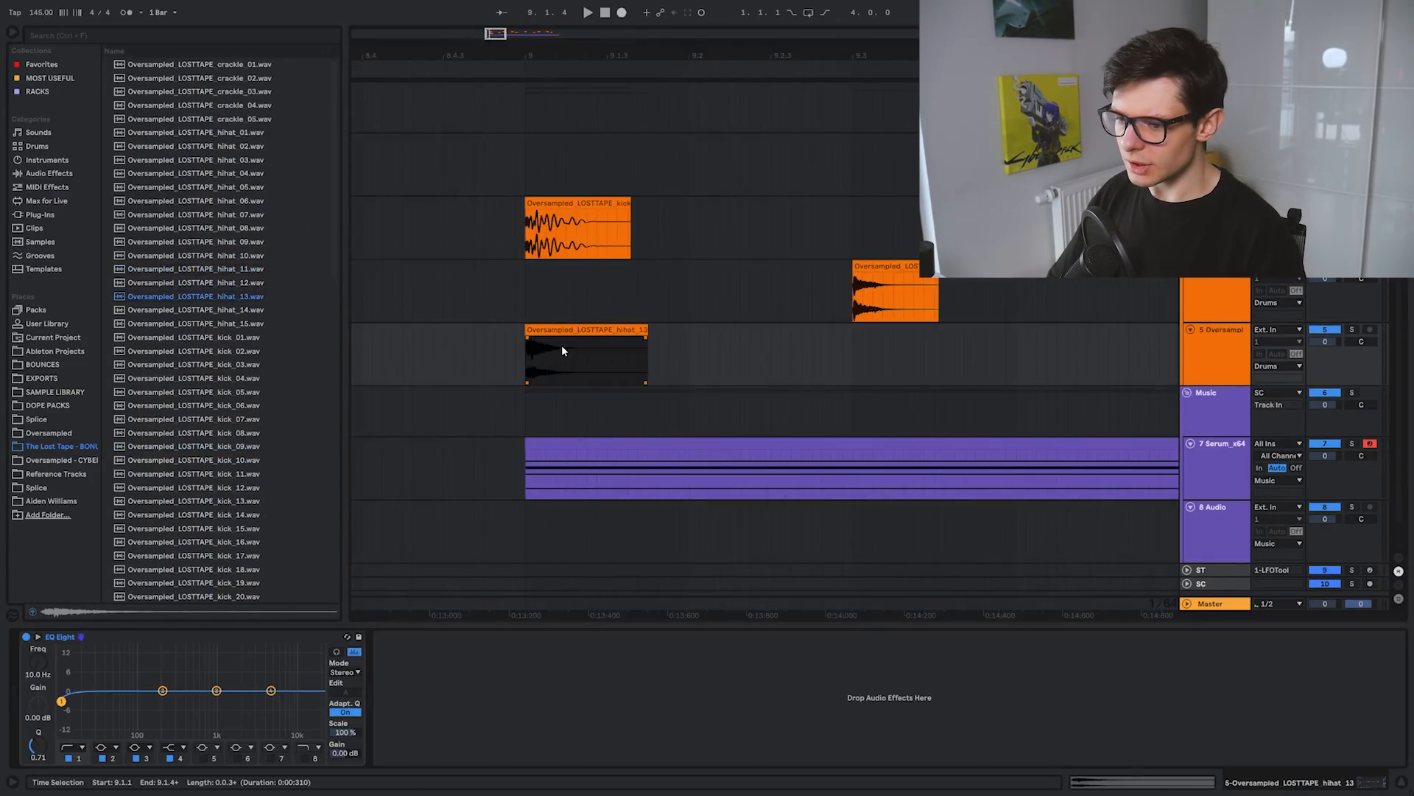
Step: Duplicate the hi-hat clip back to back from bar 9 to bar 13, and delete the surplus copies past the chord clip's end
scroll(532, 359, down, 4)
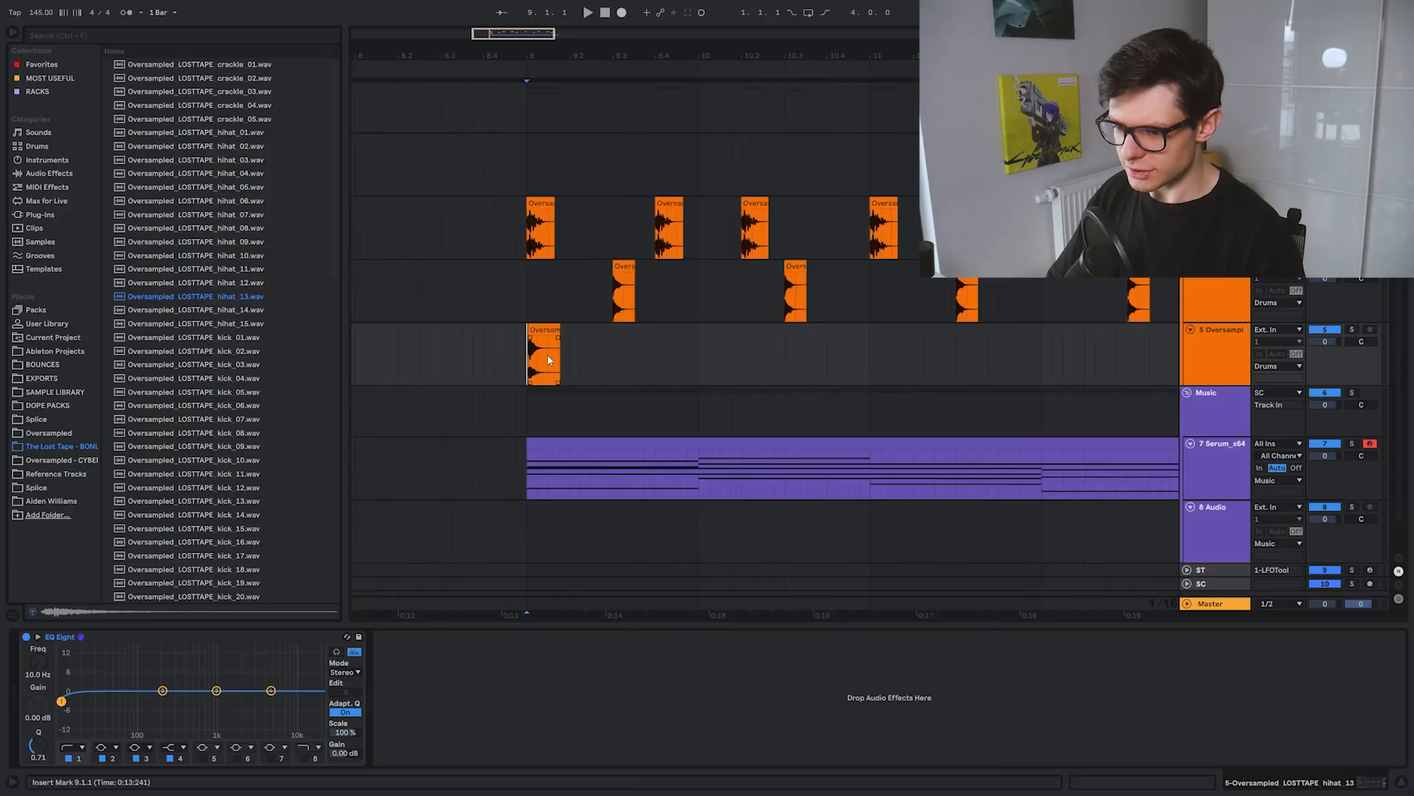
scroll(530, 363, up, 3)
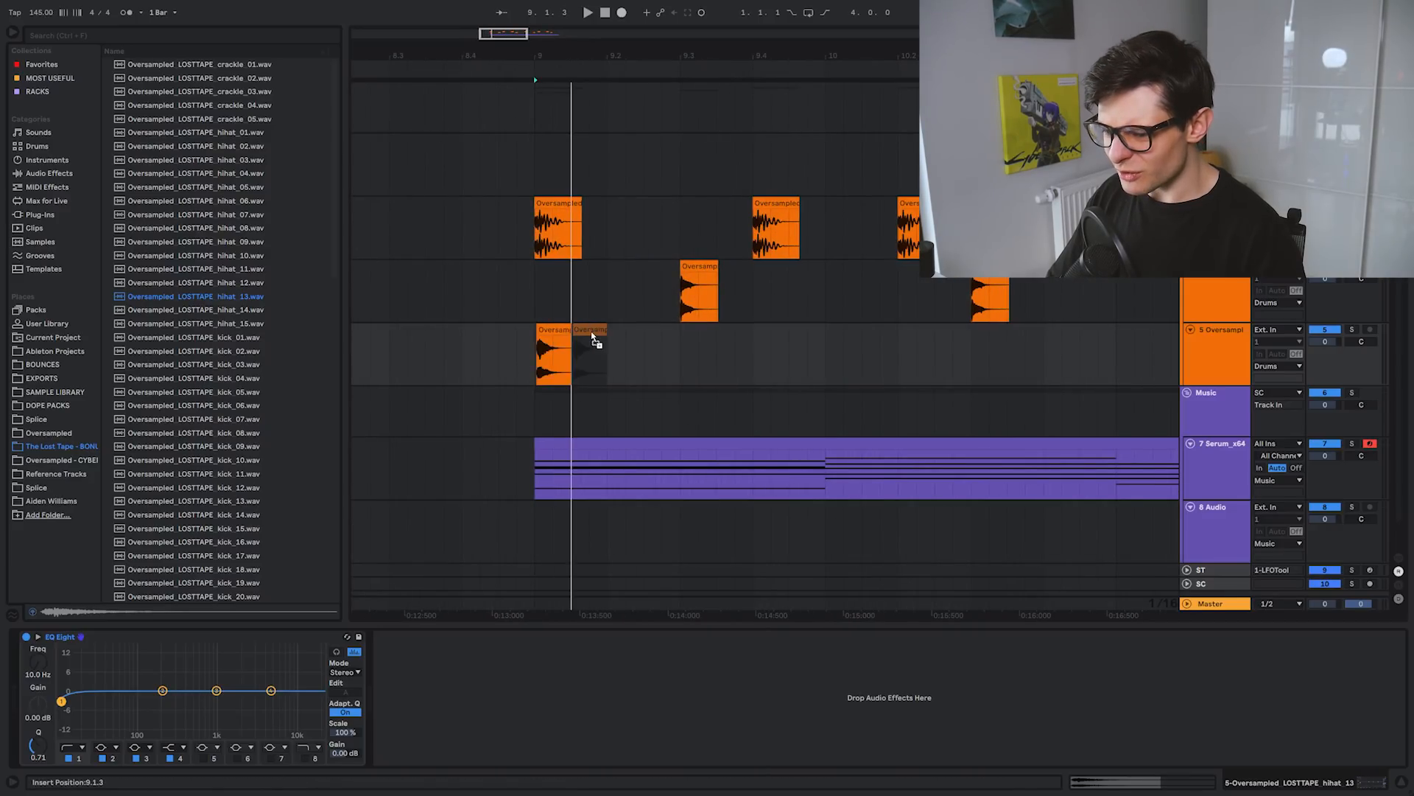
click(568, 365)
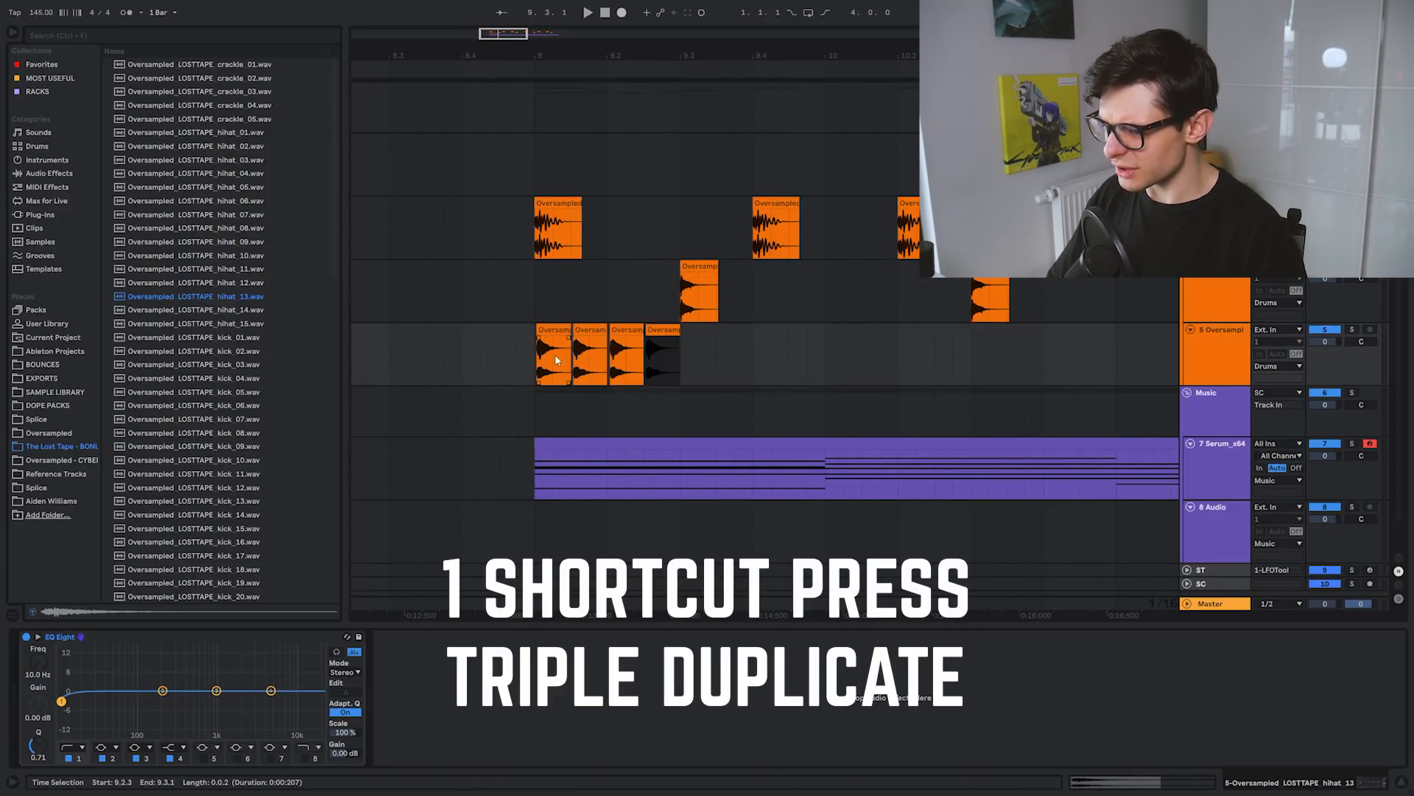
scroll(553, 361, down, 4)
key(ctrl+d)
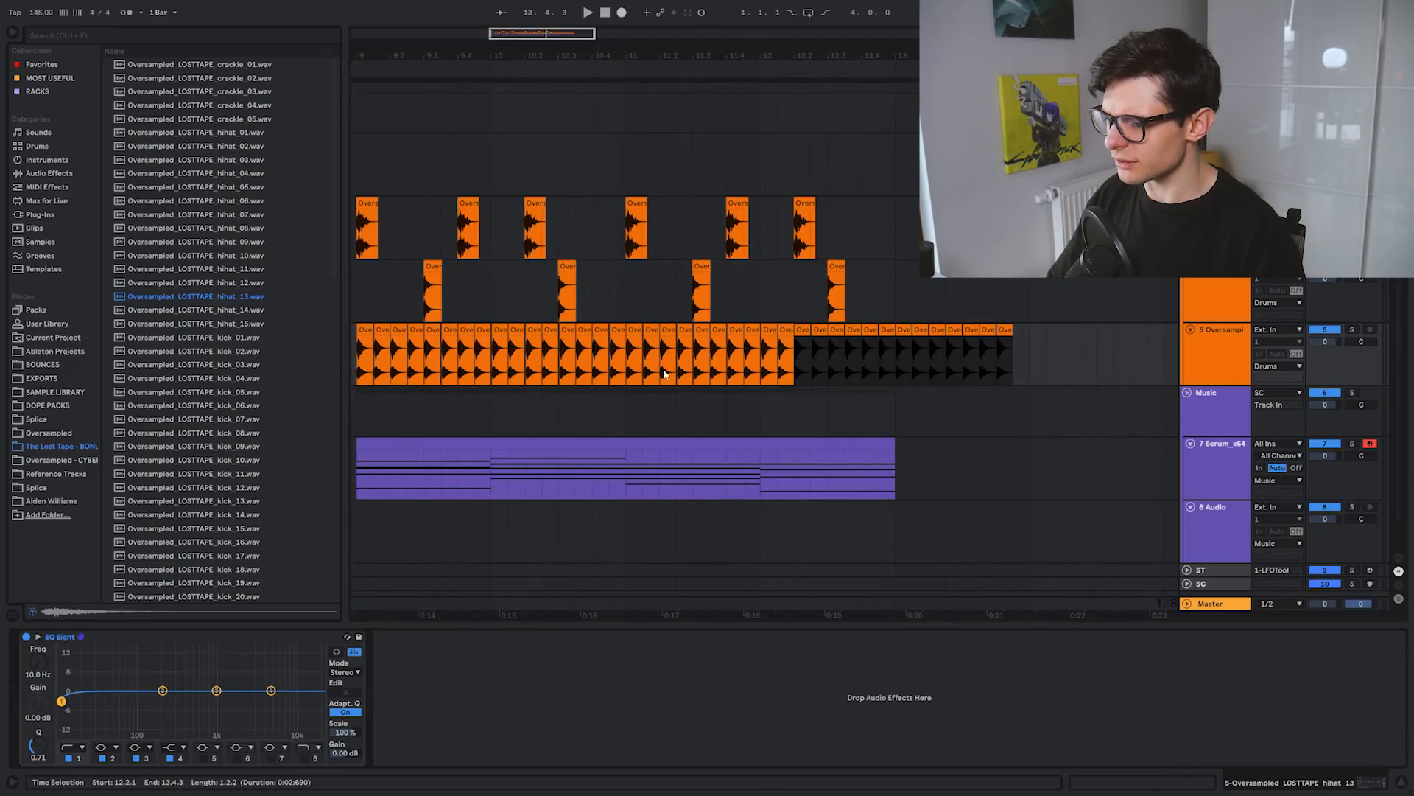
key(Delete)
scroll(675, 371, down, 4)
click(553, 361)
key(space)
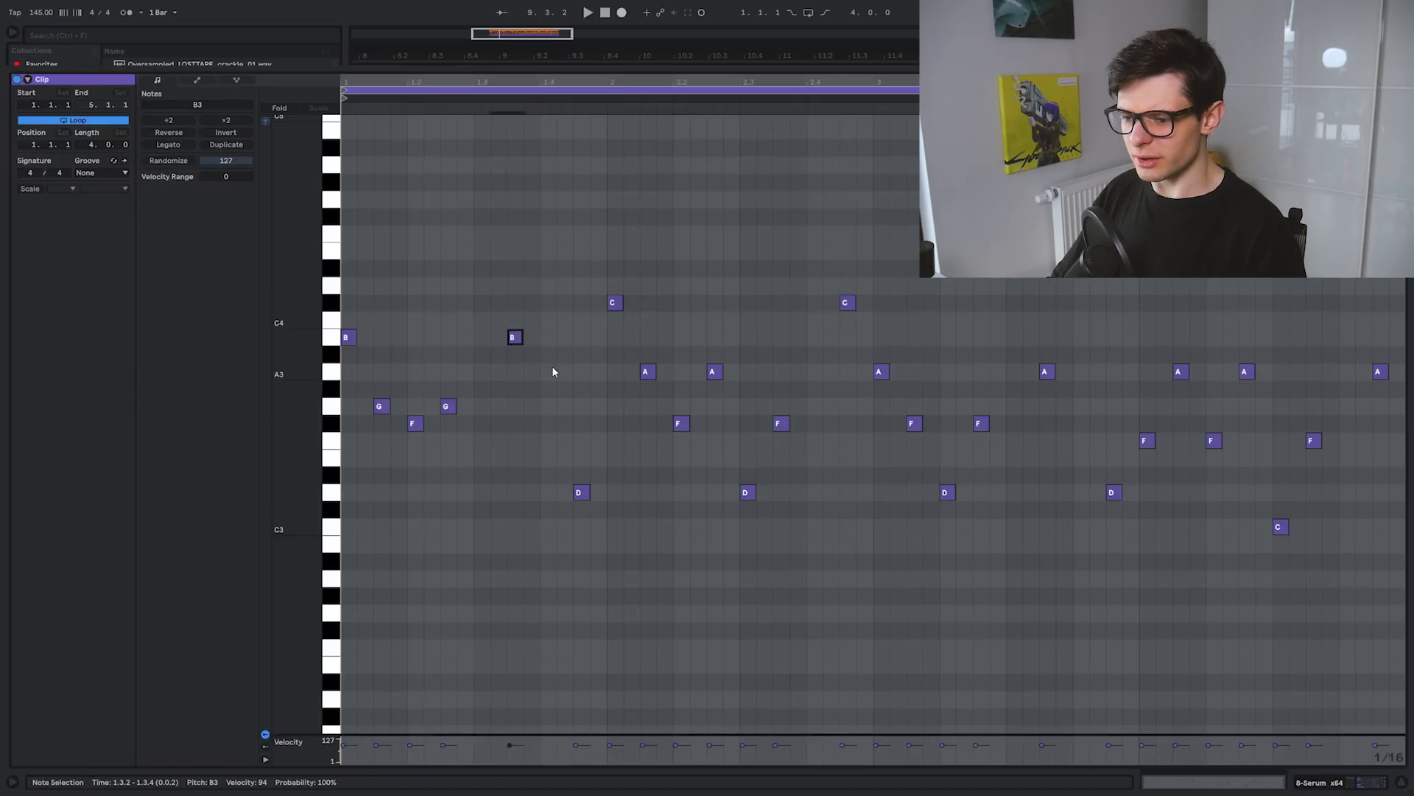
Step: Lengthen the selected B3 note in the melody clip to about one bar
key(shift+Right)
key(shift+Right)
key(shift+Right)
key(shift+Right)
key(super+space)
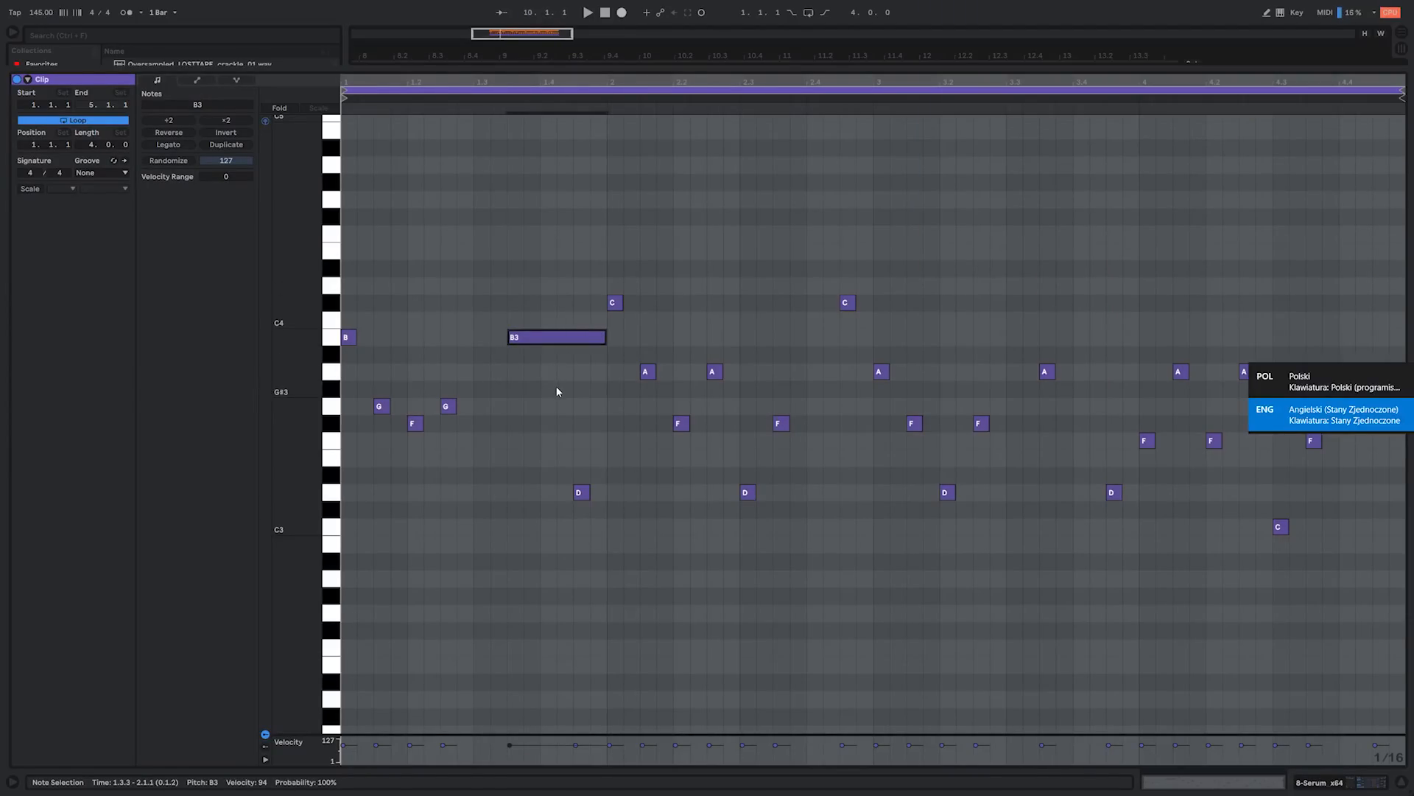
key(shift+Right)
key(shift+Right)
key(shift+Up)
key(shift+Up)
key(shift+Right)
key(shift+Right)
key(shift+Right)
key(shift+Right)
key(shift+Right)
key(shift+Right)
key(super+space)
Step: Move the lengthened B3 note along the timeline so it starts in the third bar
key(shift+Down)
key(shift+Down)
key(Right)
key(Right)
key(Right)
key(Right)
key(Right)
key(Right)
key(Right)
key(Right)
key(Right)
key(Right)
key(Right)
key(Right)
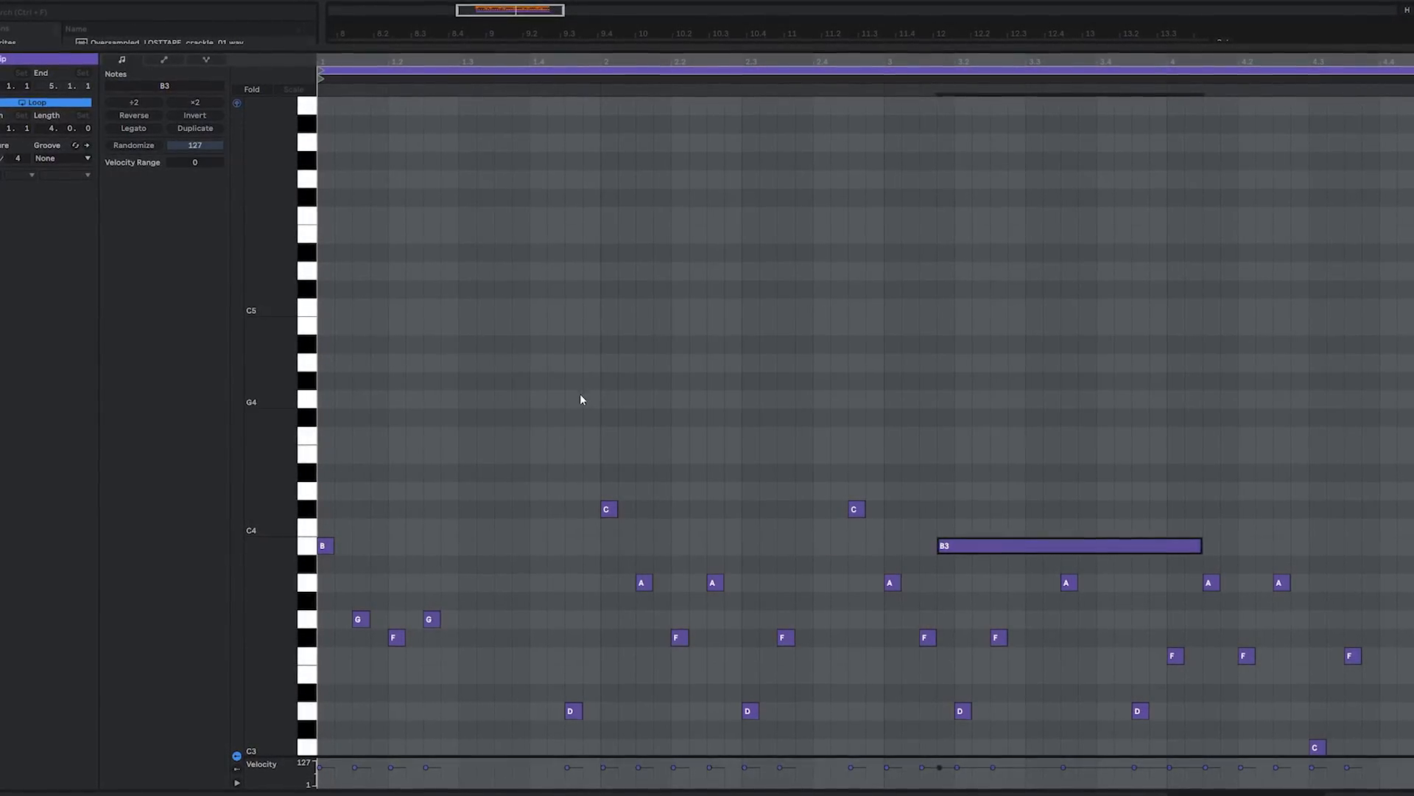
Step: Raise the long B3 note semitone by semitone to C#5
key(Up)
key(Up)
key(Up)
key(Up)
key(Up)
key(Up)
key(Up)
key(Up)
key(Up)
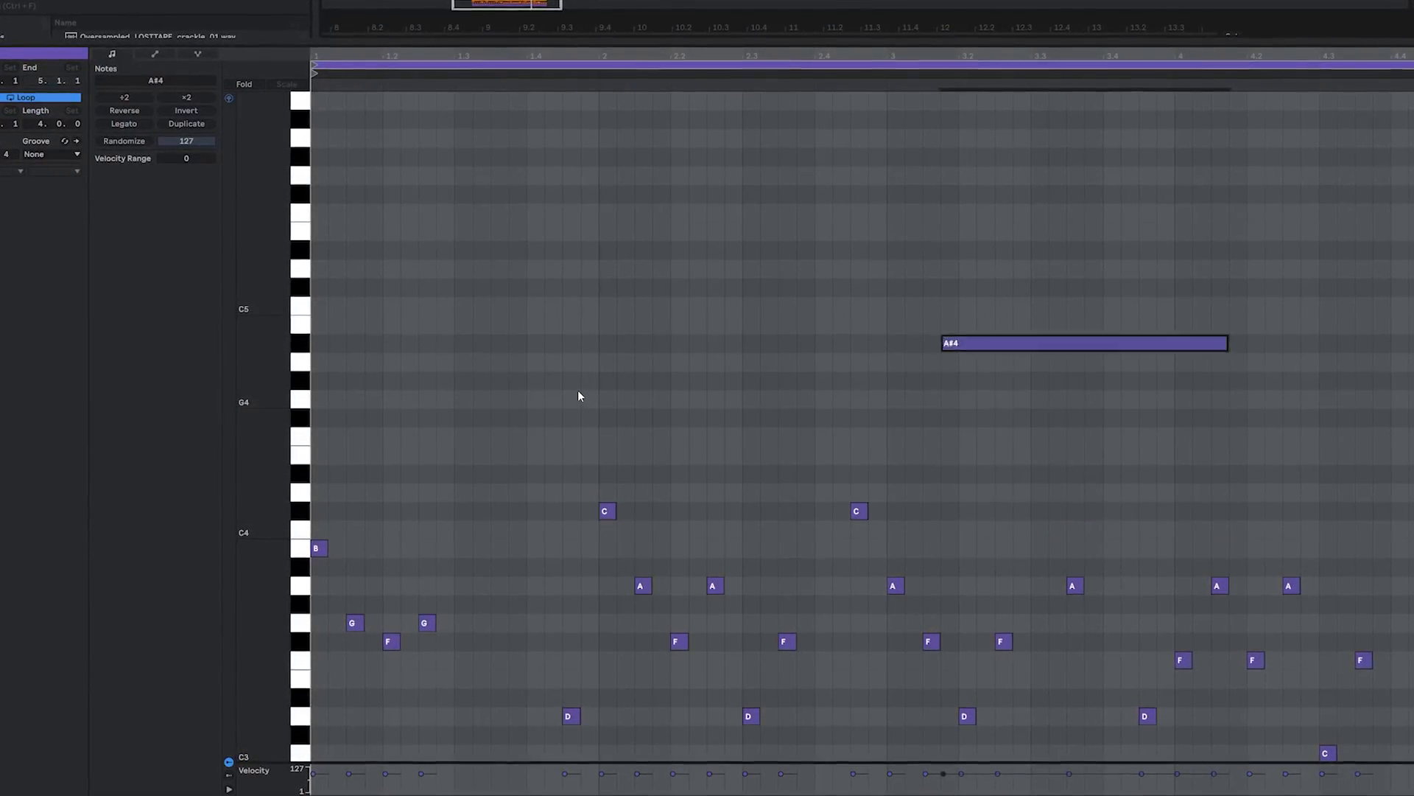
key(Up)
key(Up)
key(Up)
key(Up)
key(Up)
Step: Move the long C#5 note back along the timeline so it starts at 1.4.2
key(Left)
key(Left)
key(Left)
key(Left)
key(Left)
key(Left)
key(Left)
key(Left)
key(Left)
key(Left)
key(Left)
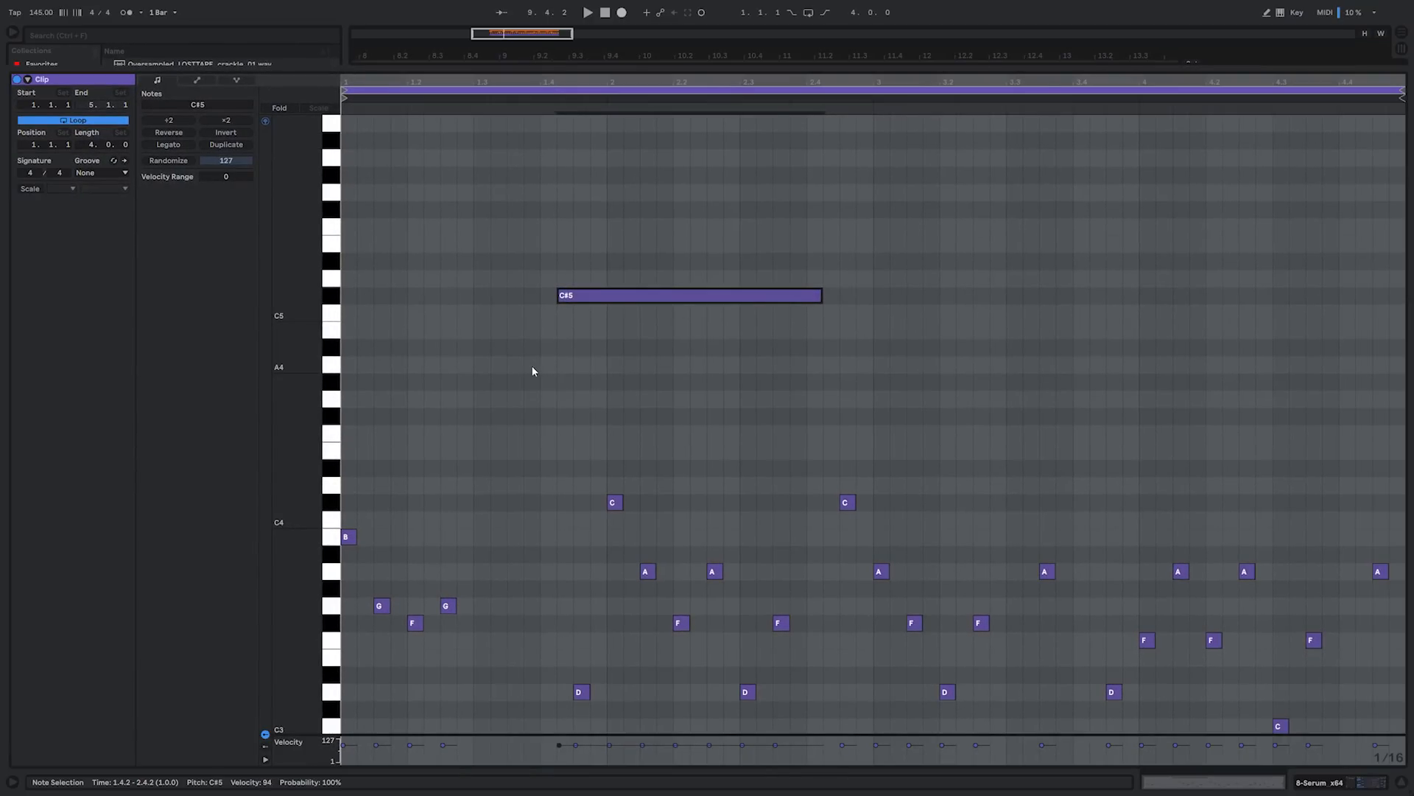
Step: Transpose the long C#5 note down four octaves to C#1 and back up to C#5
key(shift+Down)
key(shift+Down)
key(shift+Down)
key(shift+Down)
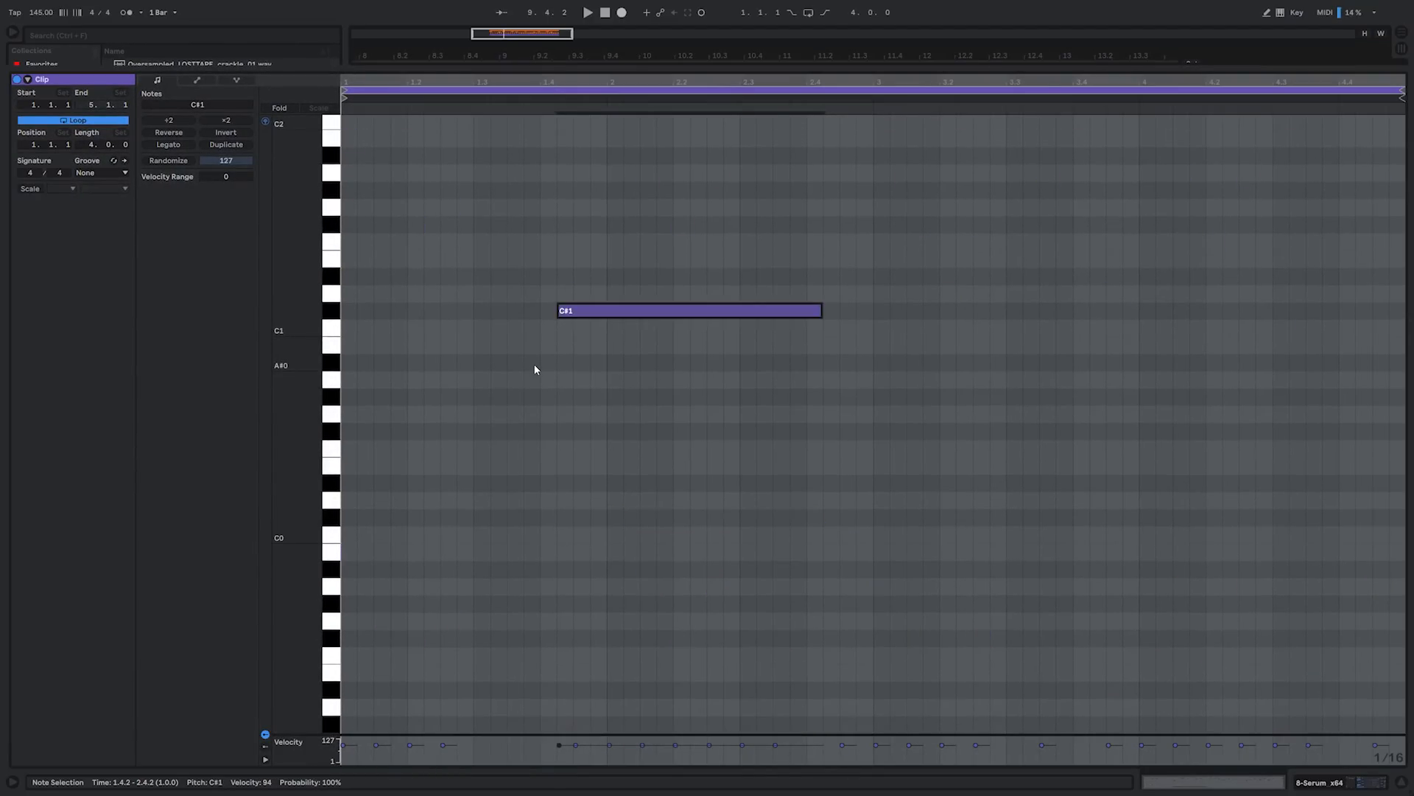
key(shift+Up)
key(shift+Up)
key(shift+Up)
key(shift+Up)
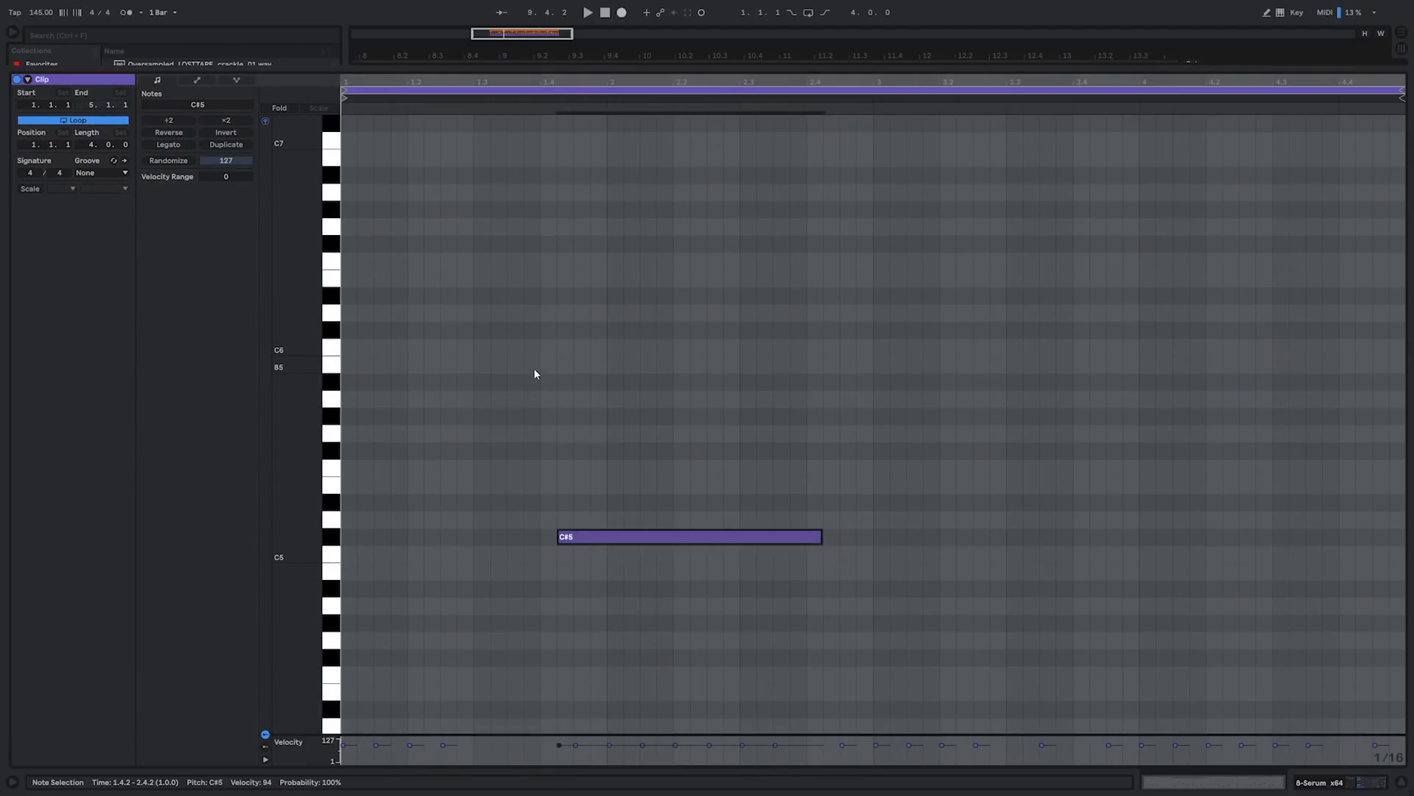
Step: Shorten the C#5 note to a length of 0.1.1 and lower it by two semitones
key(shift+Left)
key(shift+Left)
key(shift+Left)
key(shift+Left)
key(shift+Left)
key(shift+Left)
key(shift+Left)
key(shift+Left)
key(shift+Left)
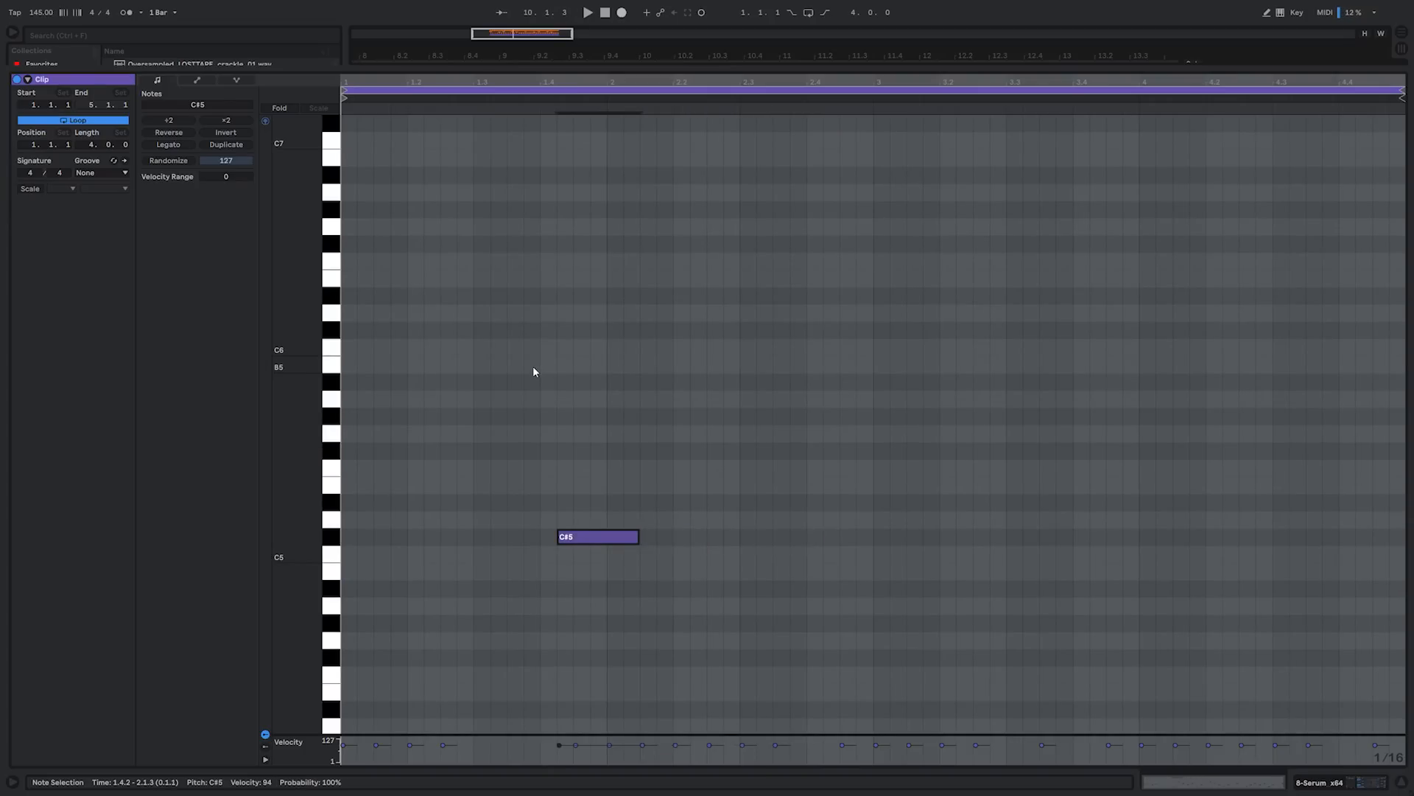
key(Down)
key(Down)
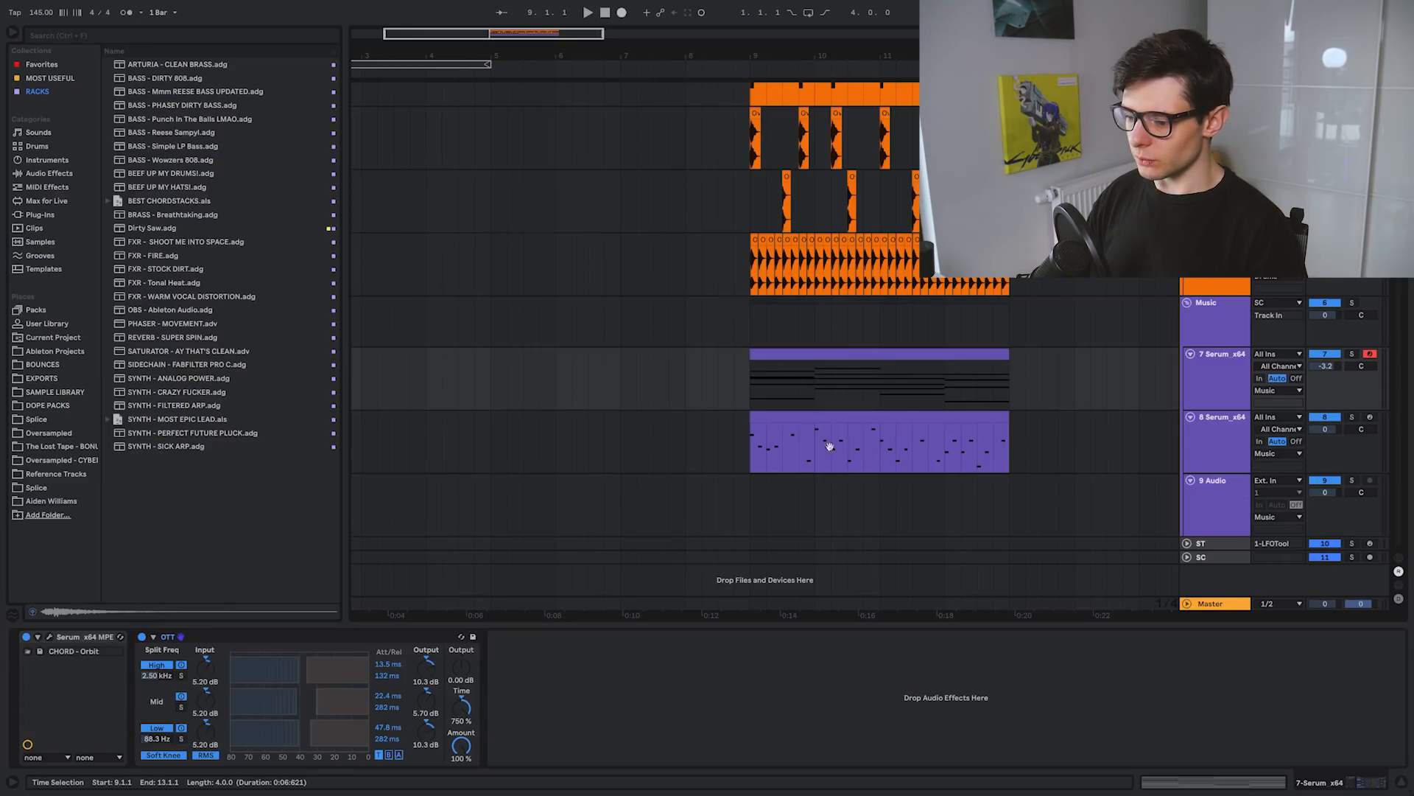
Step: Add EQ Eight after OTT on the 7 Serum_x64 track
scroll(846, 448, right, 5)
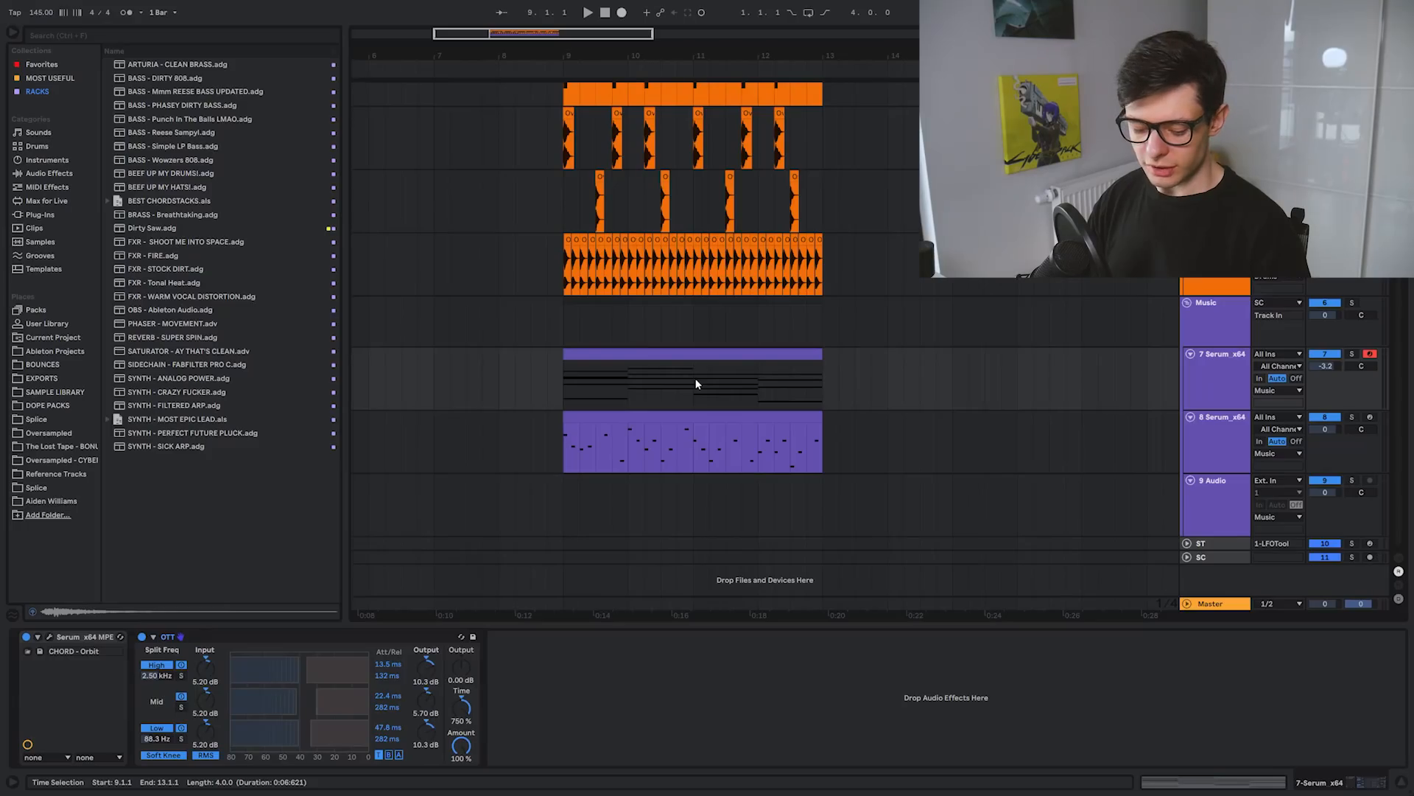
click(904, 386)
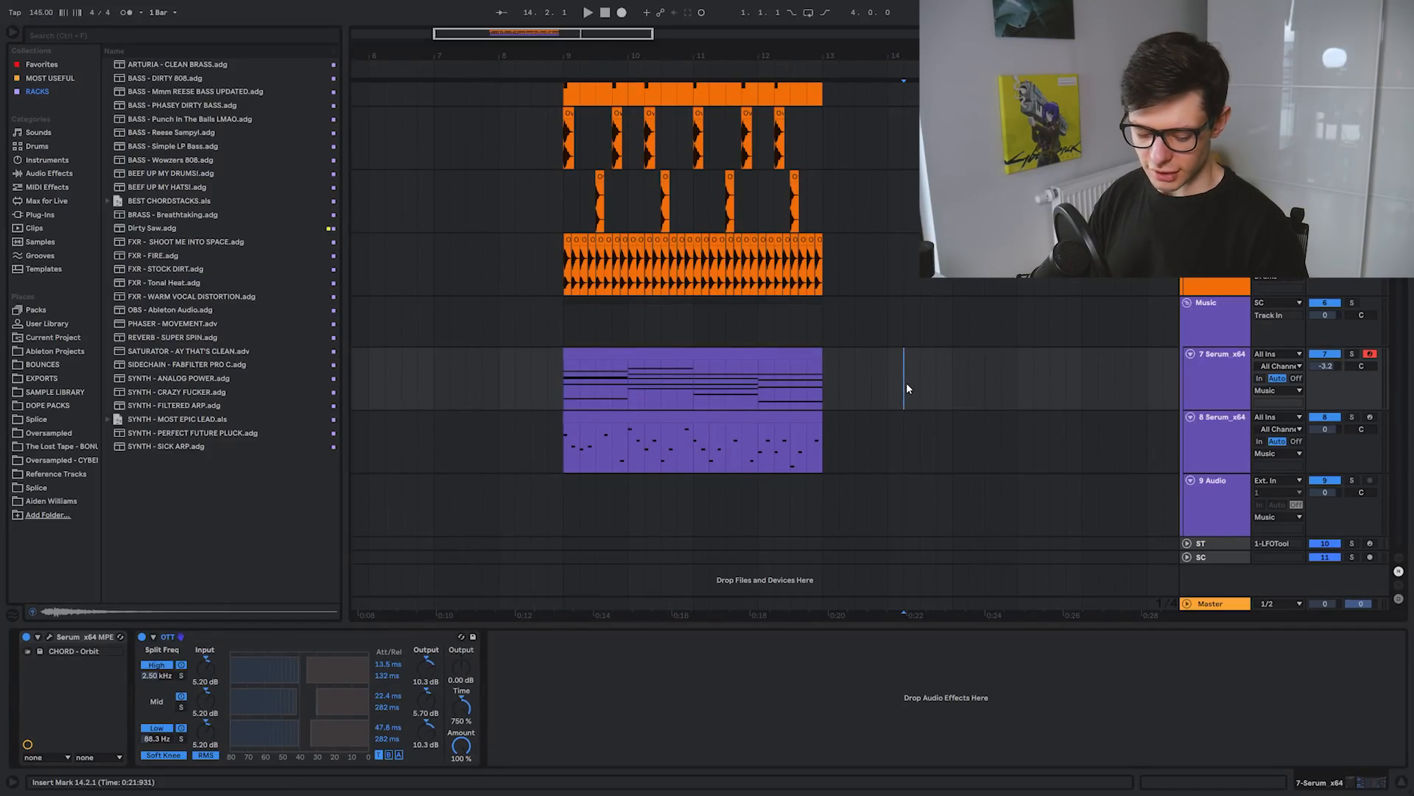
key(ctrl+f)
text(EQ Eight)
key(Down)
key(Return)
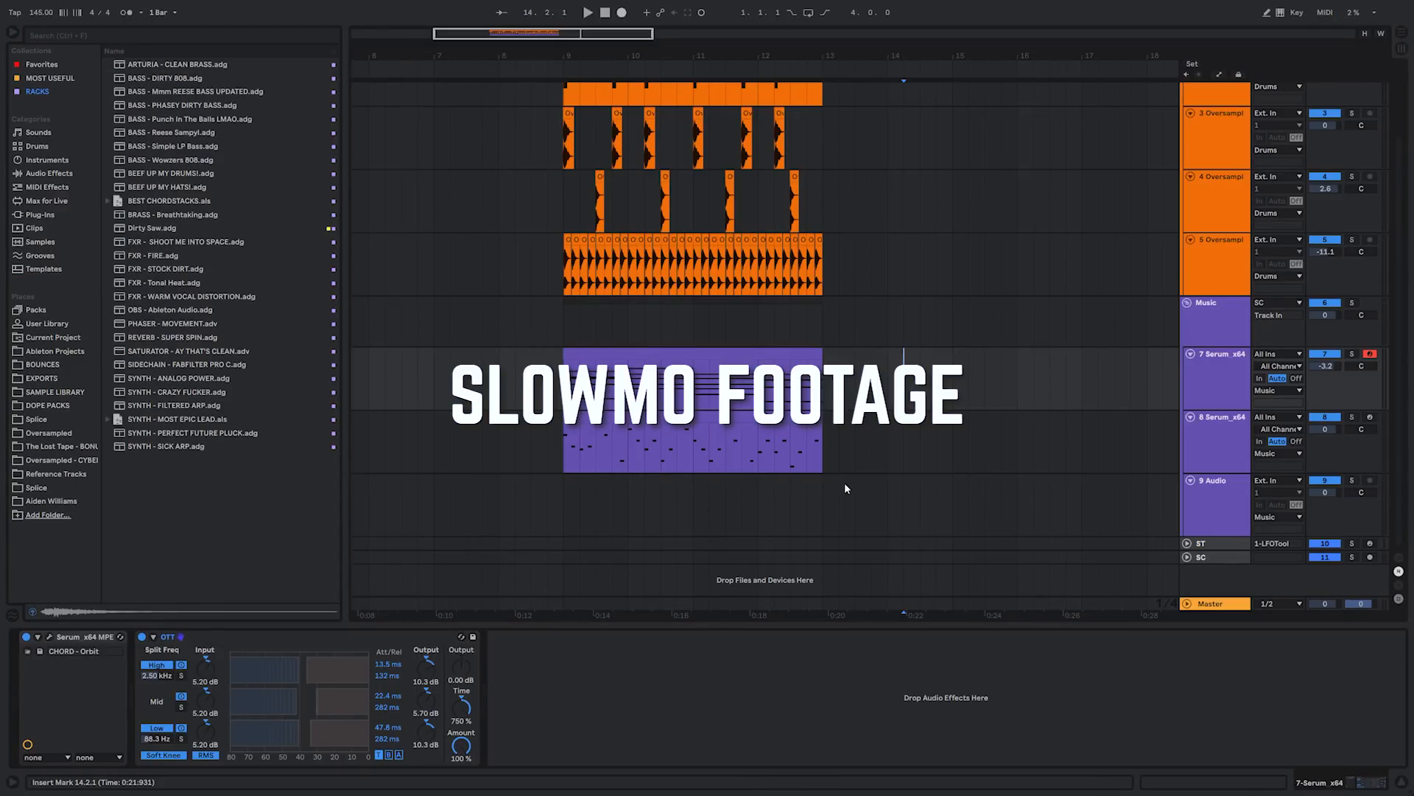
key(ctrl+f)
text(EQ Eight)
key(Down)
key(Return)
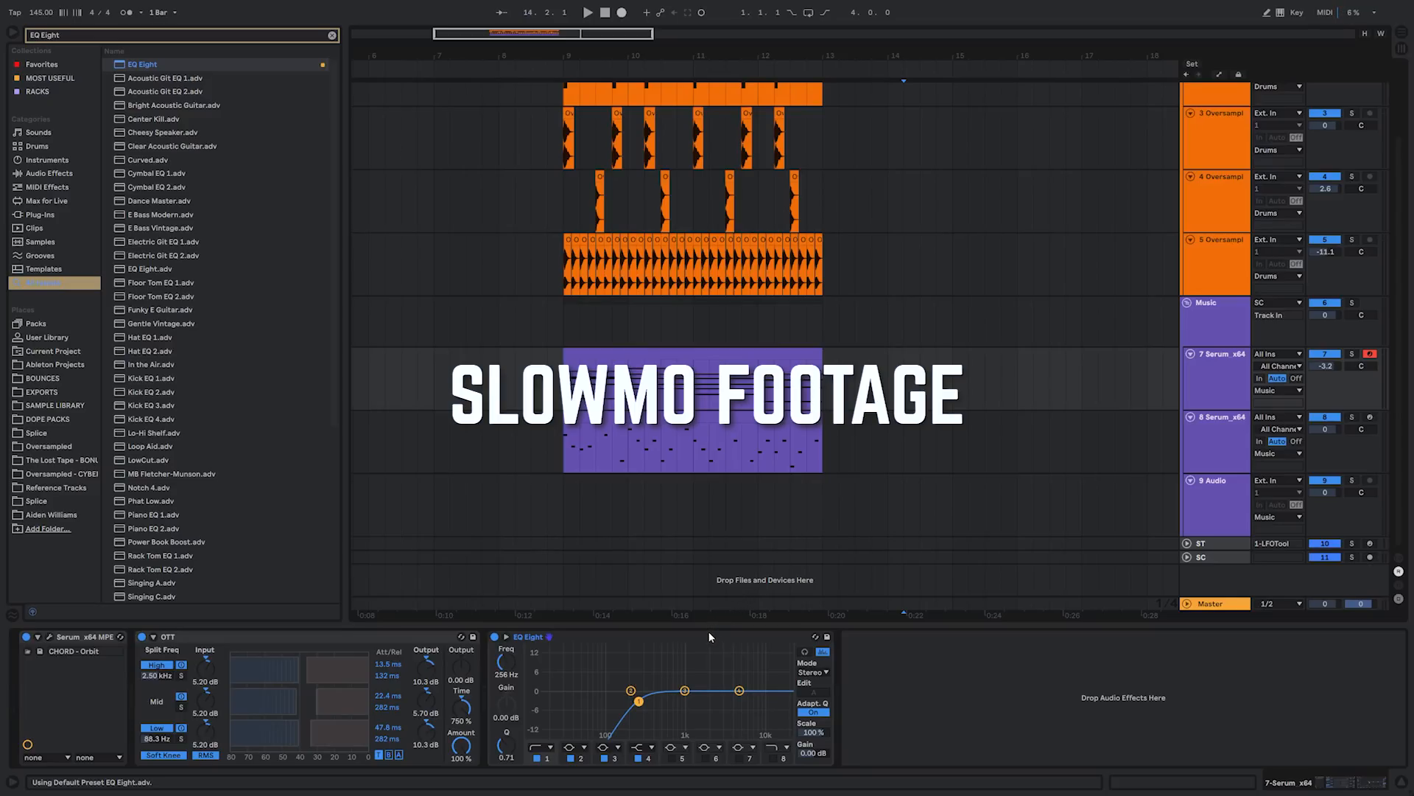
Step: Add another OTT.adv after EQ Eight on the 7 Serum_x64 track
key(ctrl+f)
text(OTT.adv)
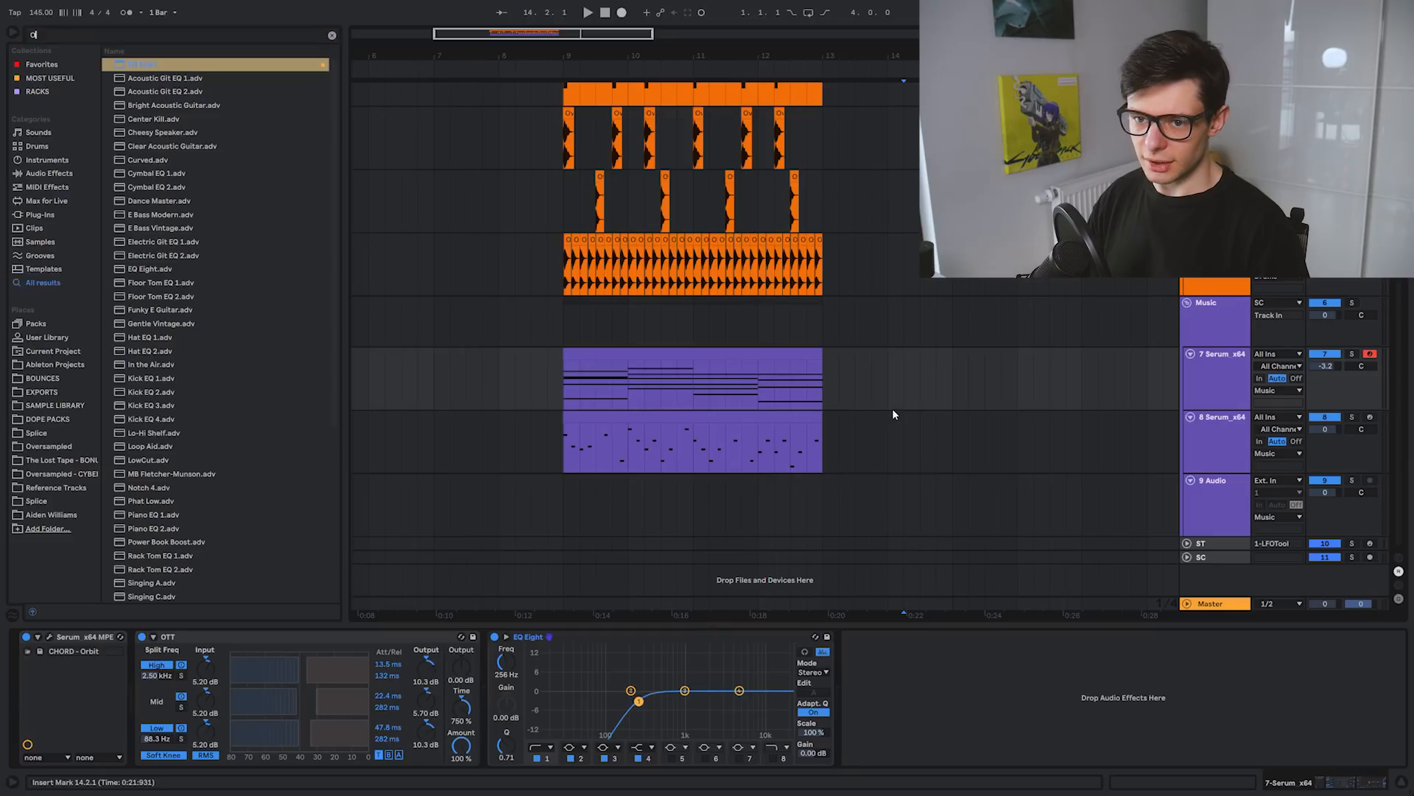
key(Down)
key(Return)
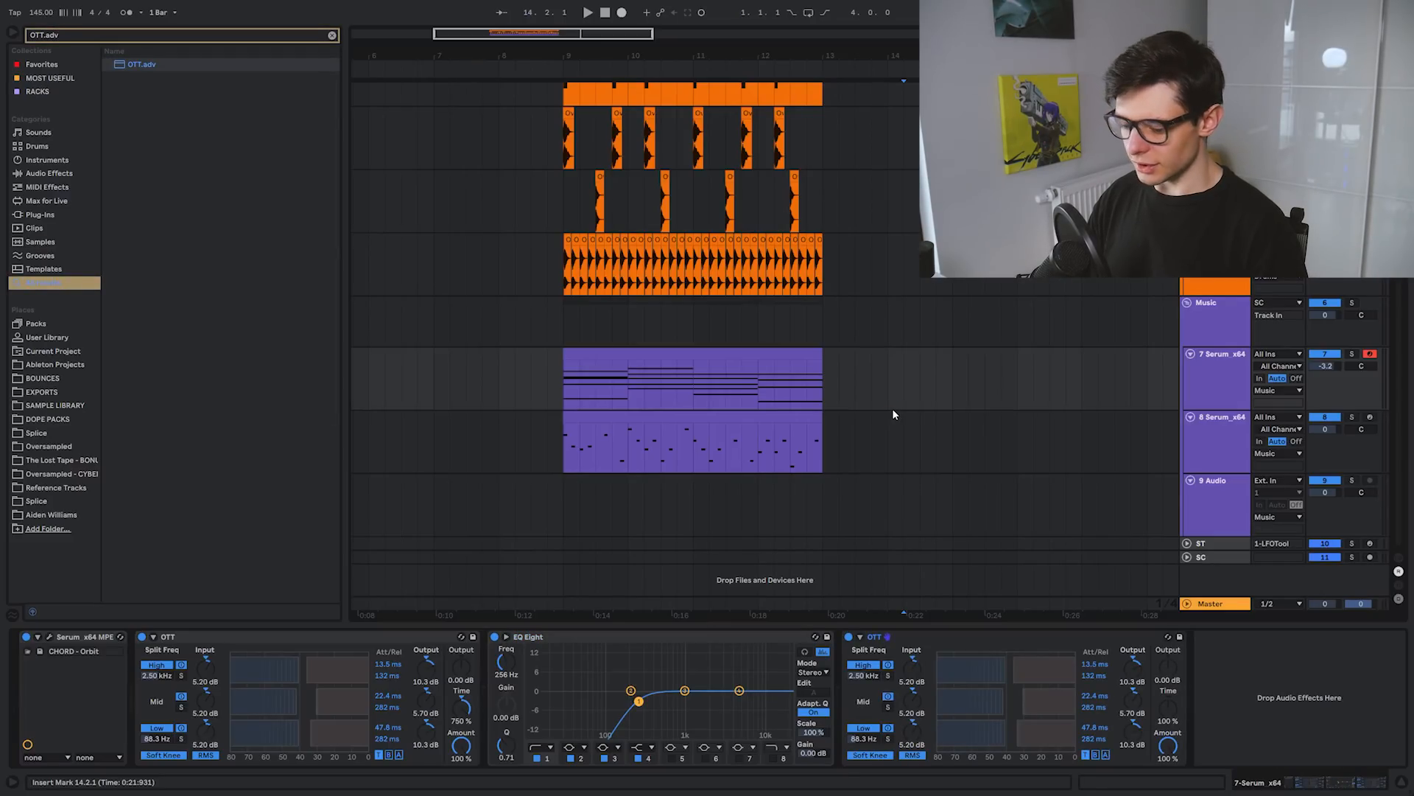
Step: Add the FreeClip plug-in to the end of the 7 Serum_x64 device chain
key(ctrl+f)
text(FreeClip)
key(Down)
key(Return)
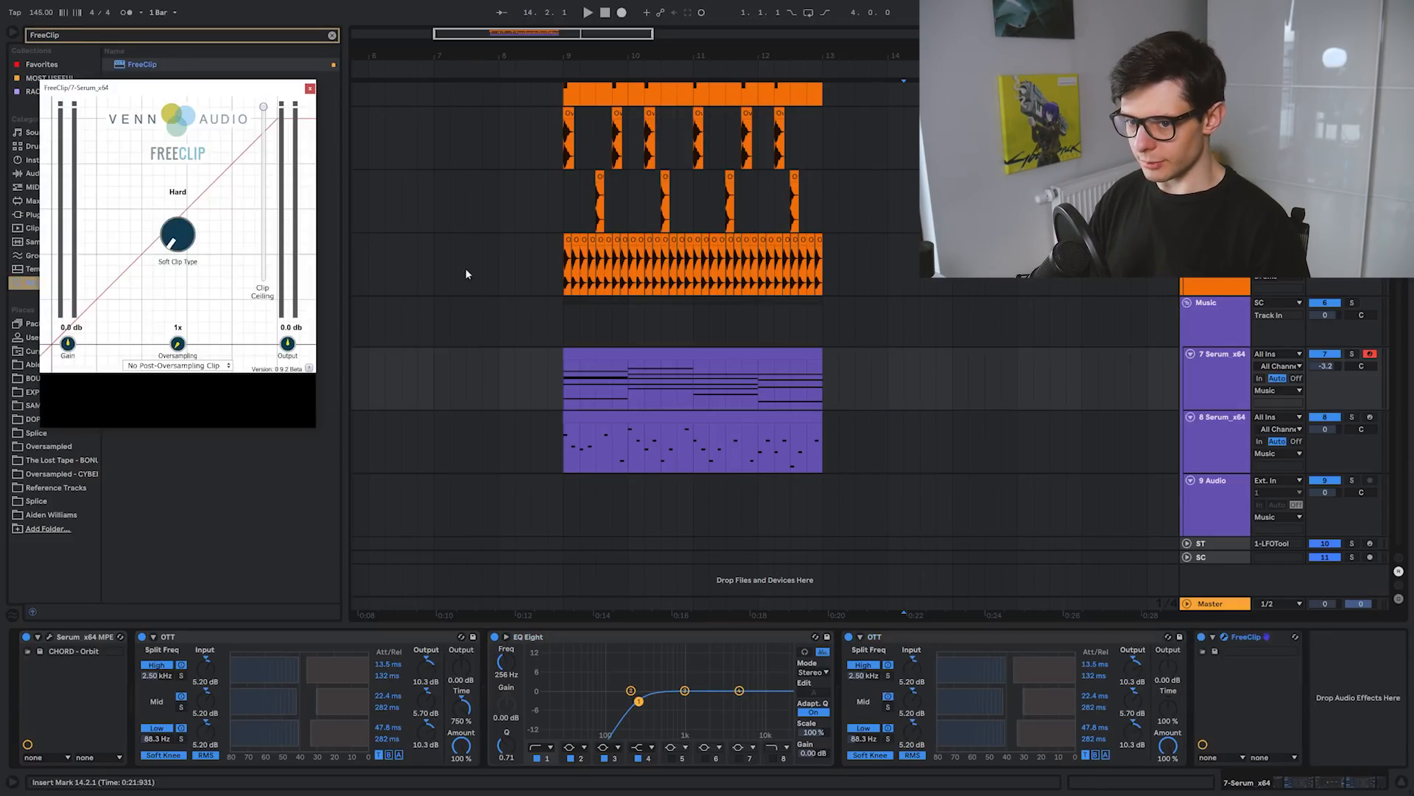
Step: Hide the FreeClip window and delete EQ Eight, the second OTT and FreeClip from the 7 Serum_x64 track
key(ctrl+alt+p)
shift+click(741, 635)
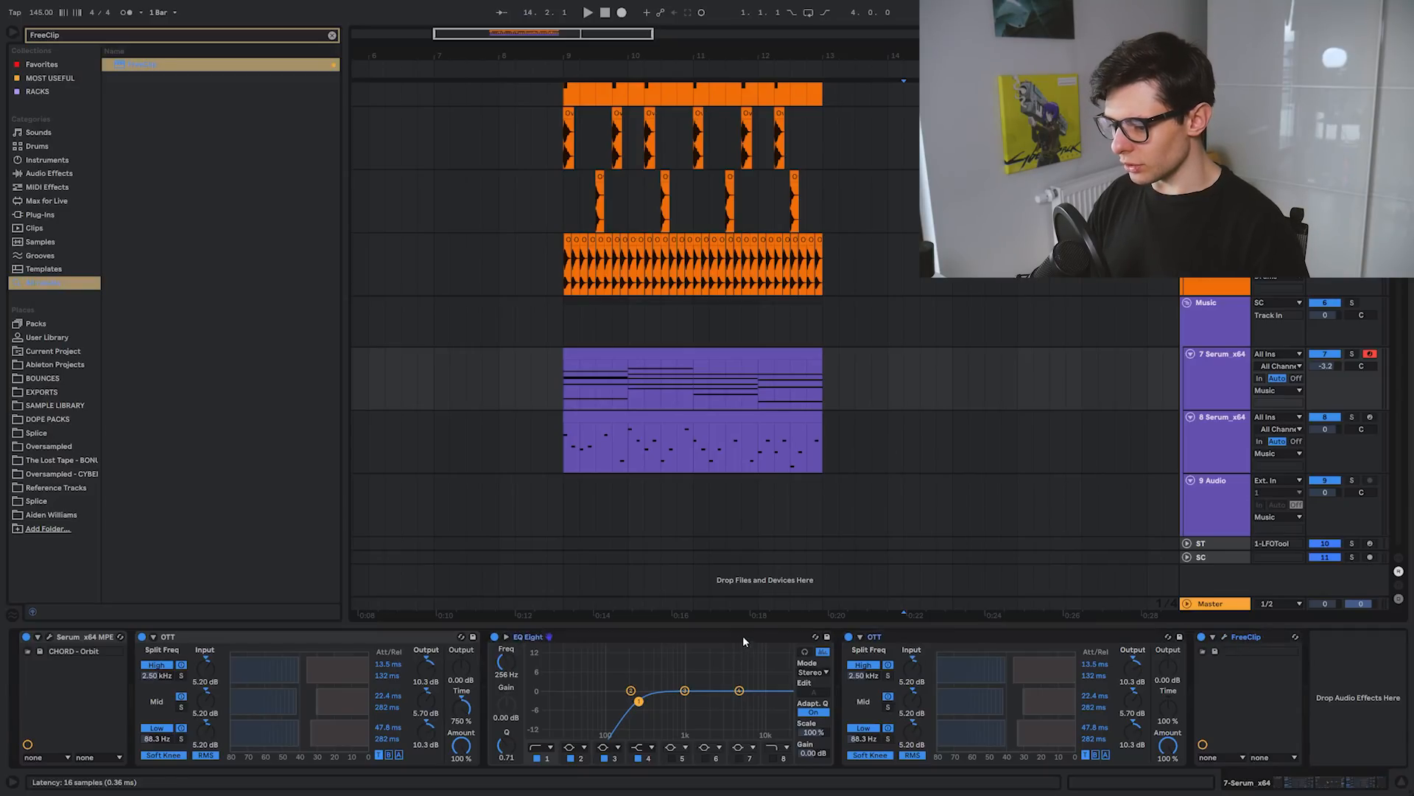
key(Delete)
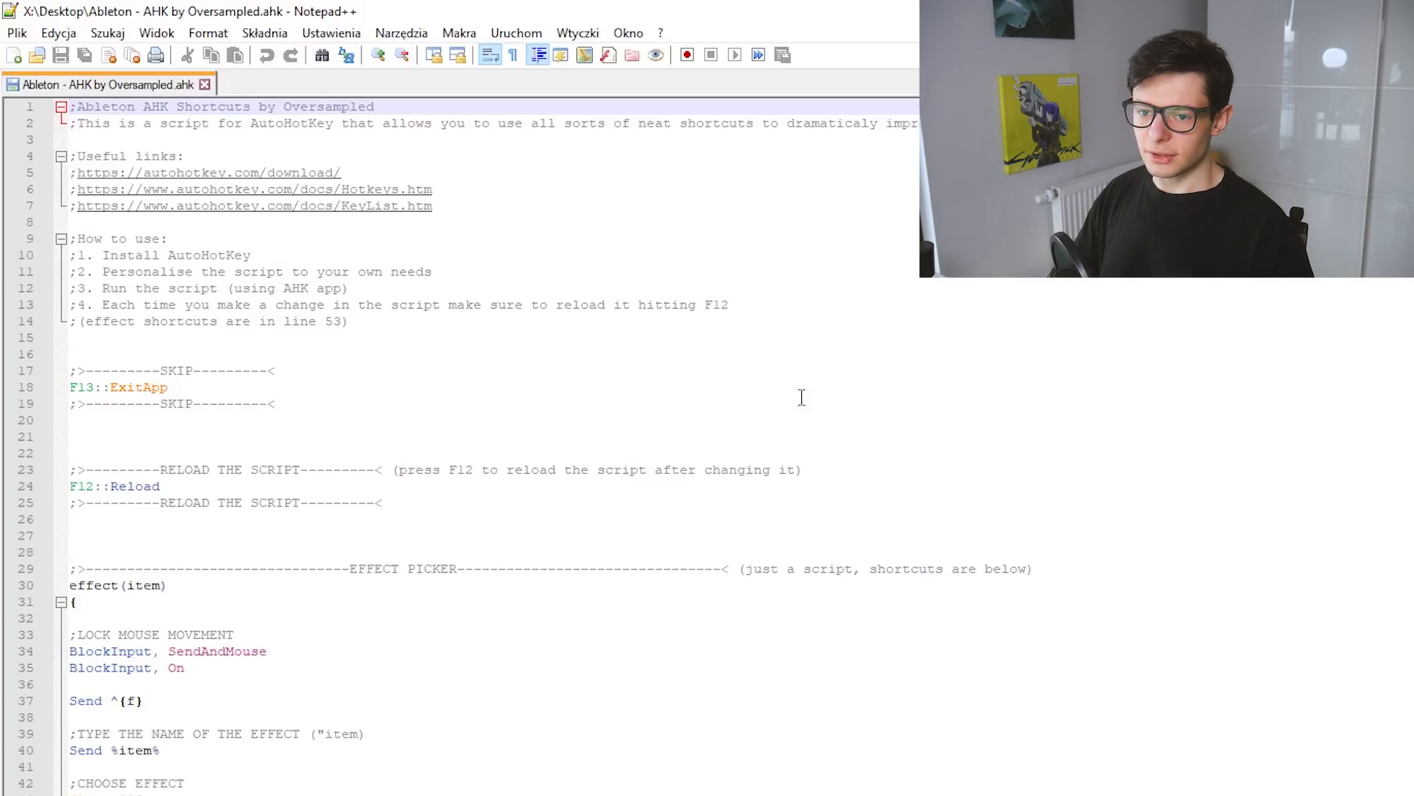
Step: Switch to the AutoHotkey script in Notepad++ and examine its introduction and useful links
key(shift+Down)
key(shift+Down)
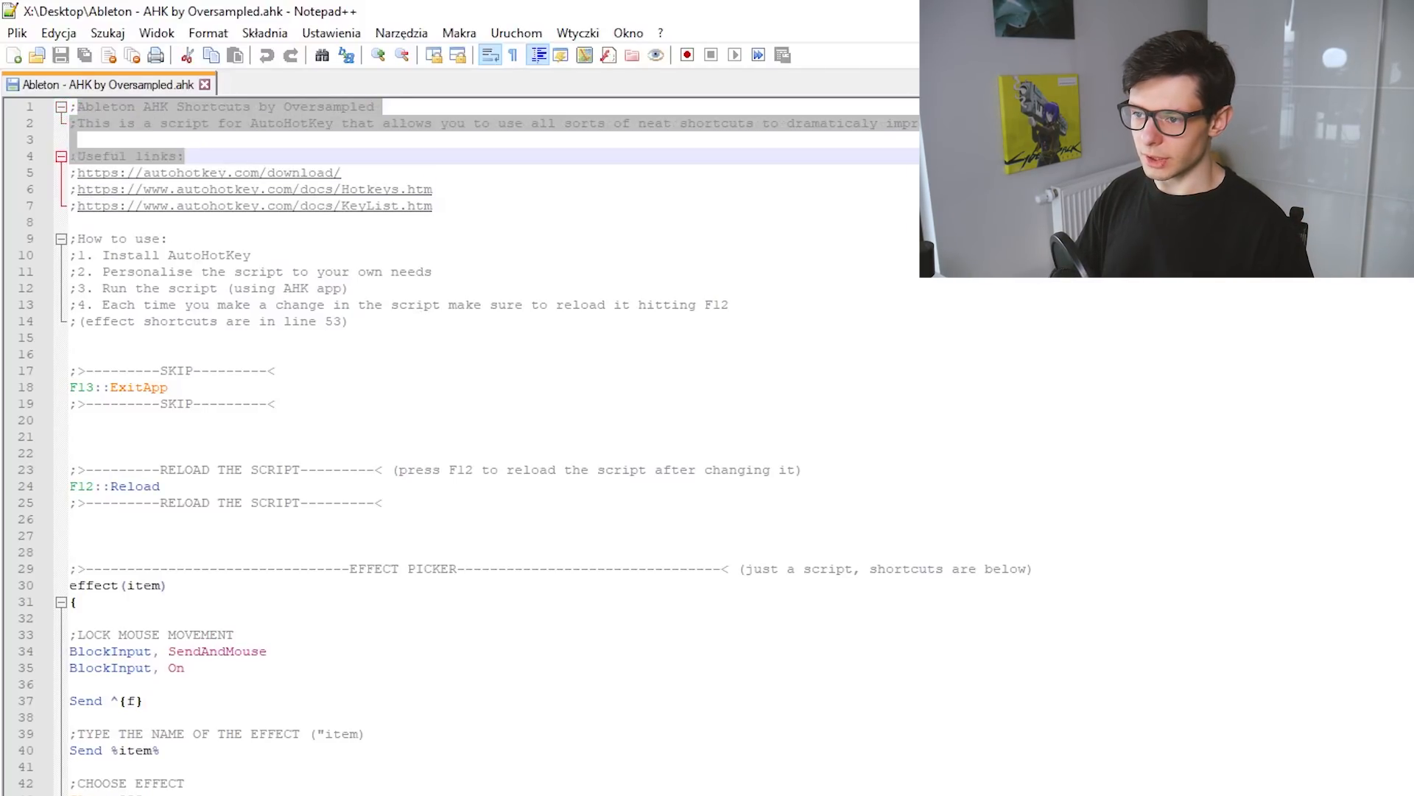
click(492, 255)
drag(491, 218, 71, 156)
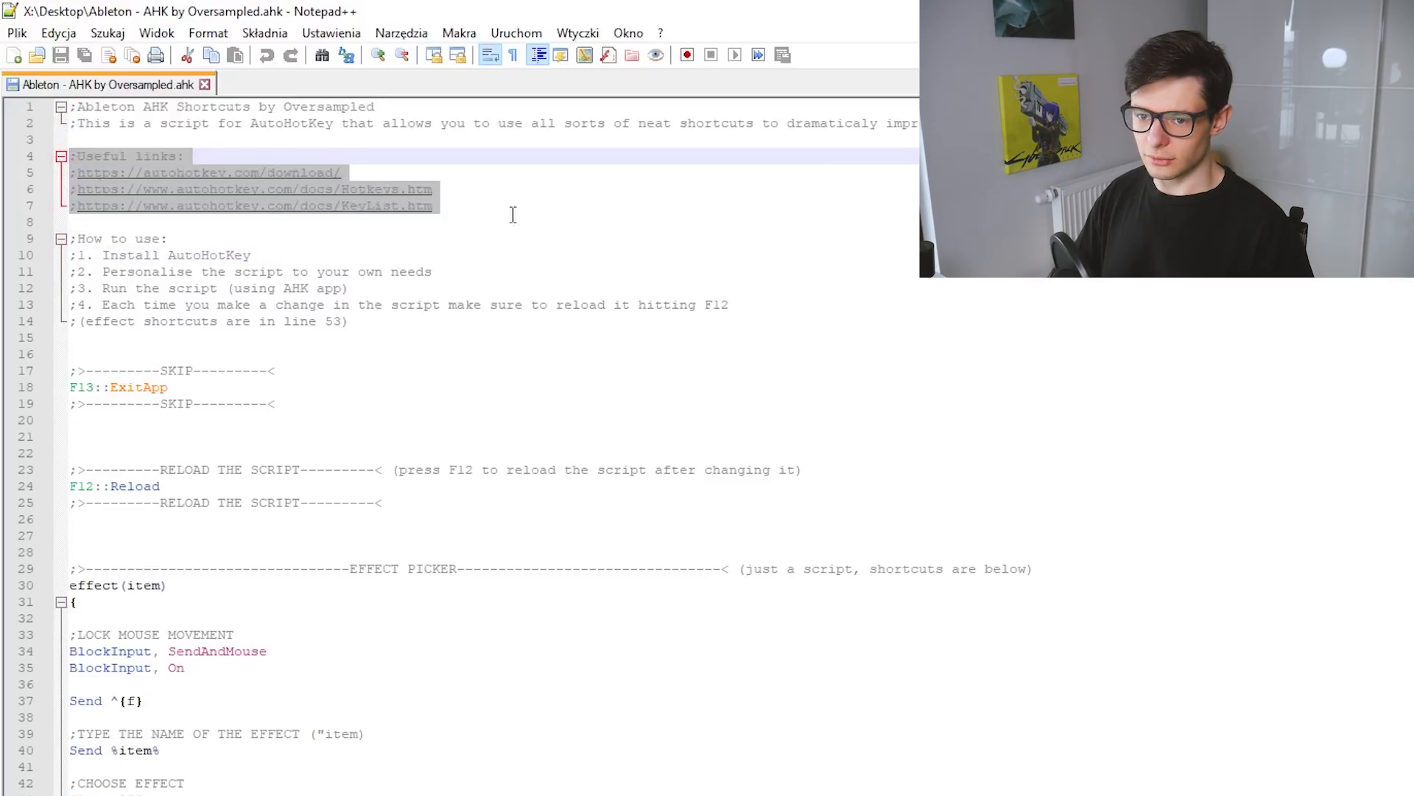
Step: Examine the script's How to use section, highlighting the instructions to install AutoHotKey and personalise the script
click(379, 220)
drag(79, 239, 458, 319)
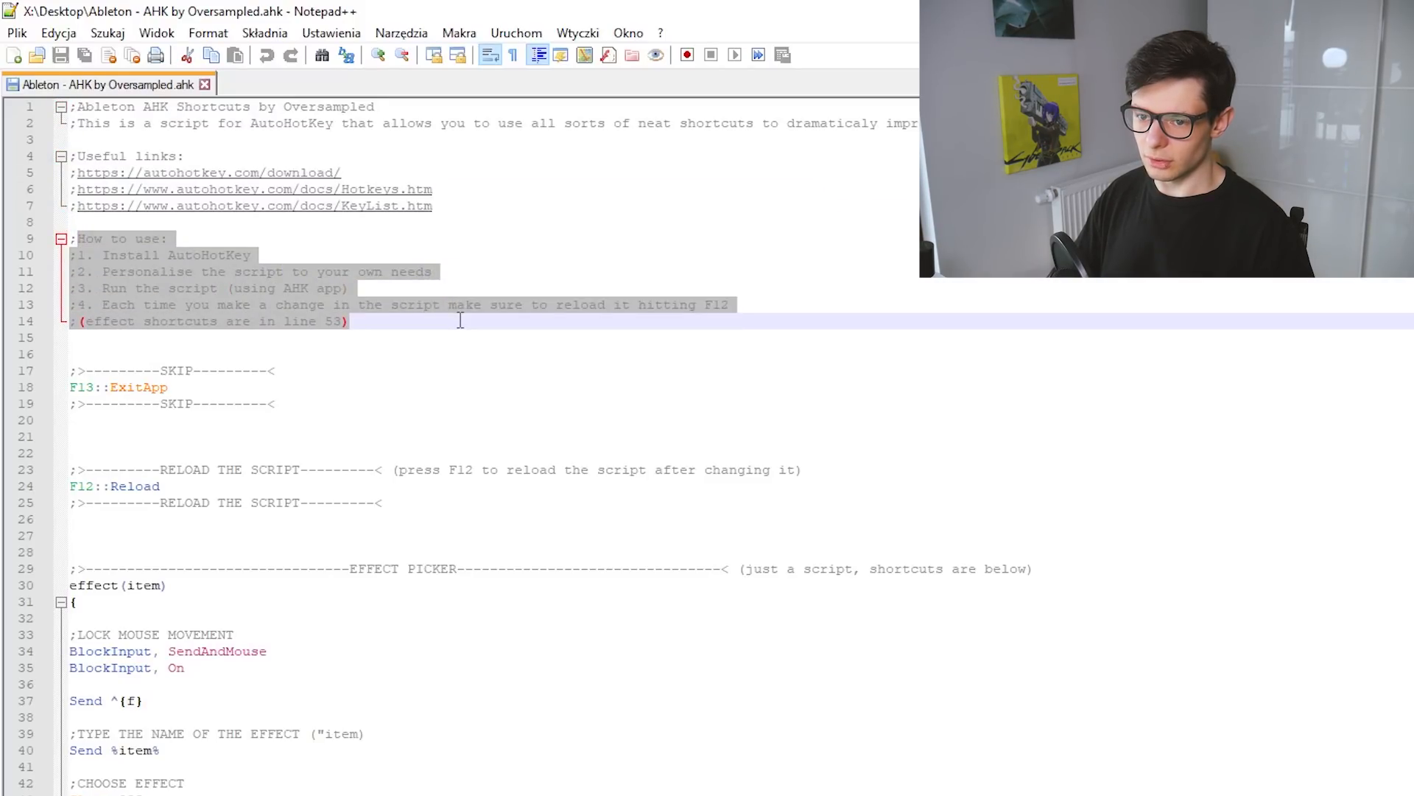
click(507, 339)
drag(101, 255, 268, 254)
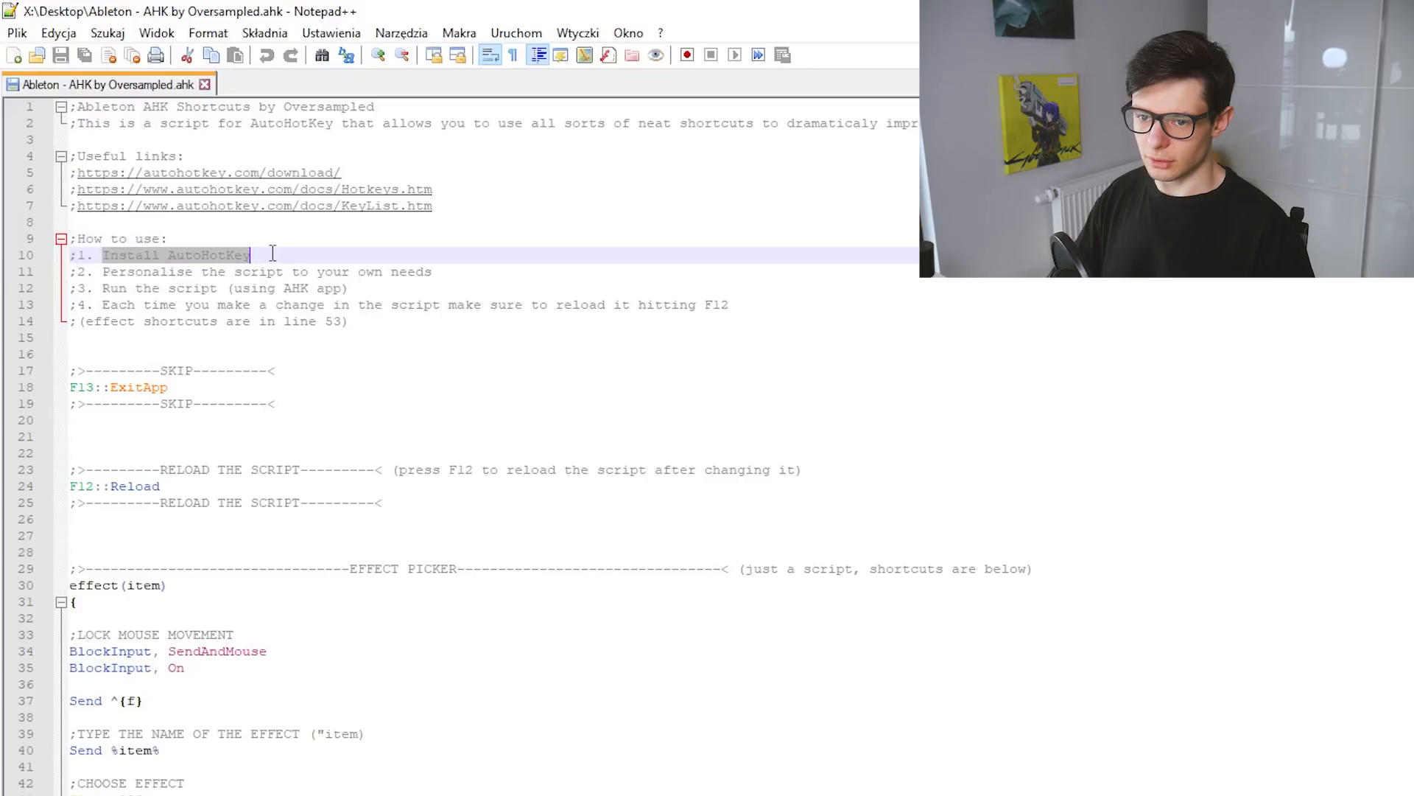
click(254, 288)
drag(102, 271, 358, 272)
click(536, 336)
scroll(474, 583, down, 3)
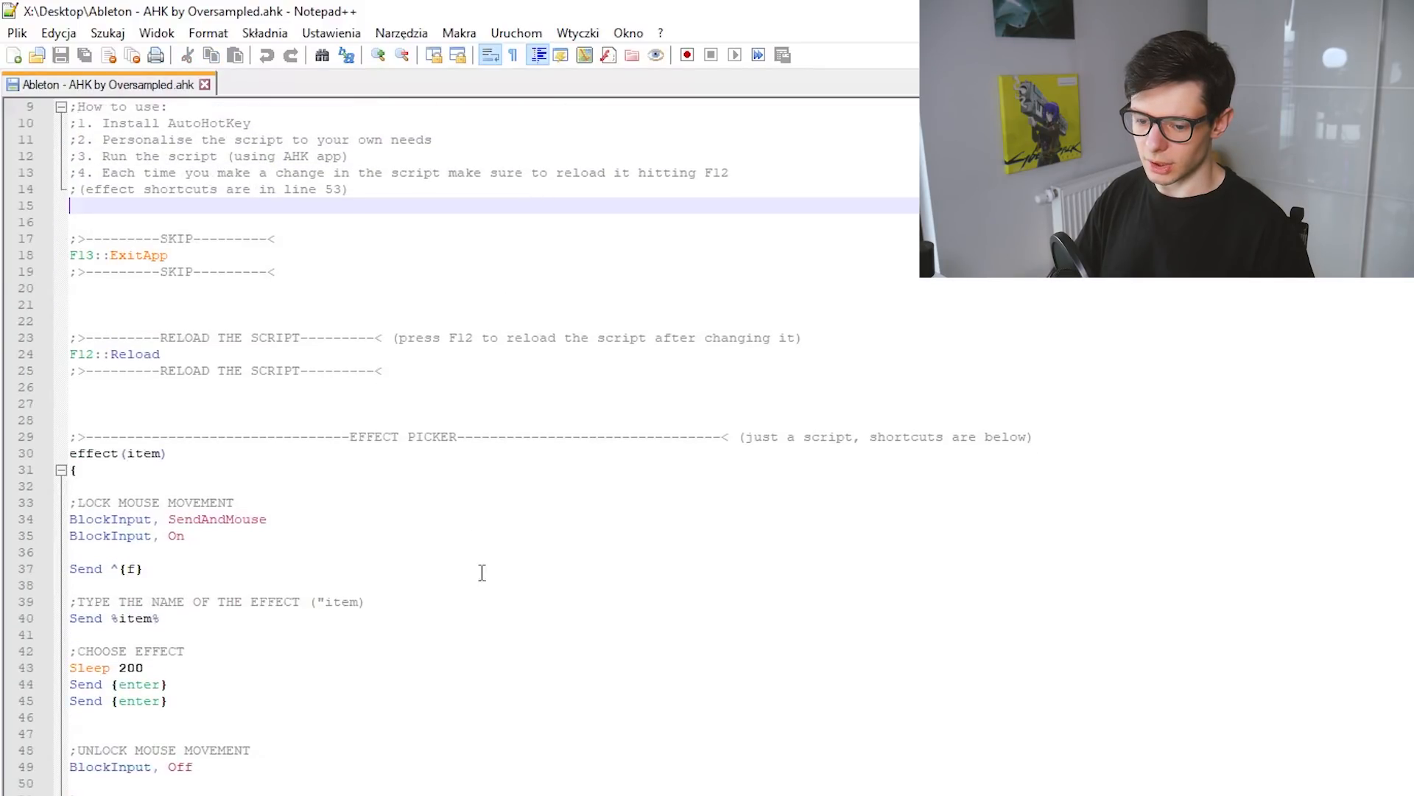
Step: Examine the script's EFFECT SHORTCUTS section, highlighting the PasteEffectName placeholders where custom effect names belong
scroll(172, 471, down, 9)
drag(168, 470, 287, 520)
click(200, 486)
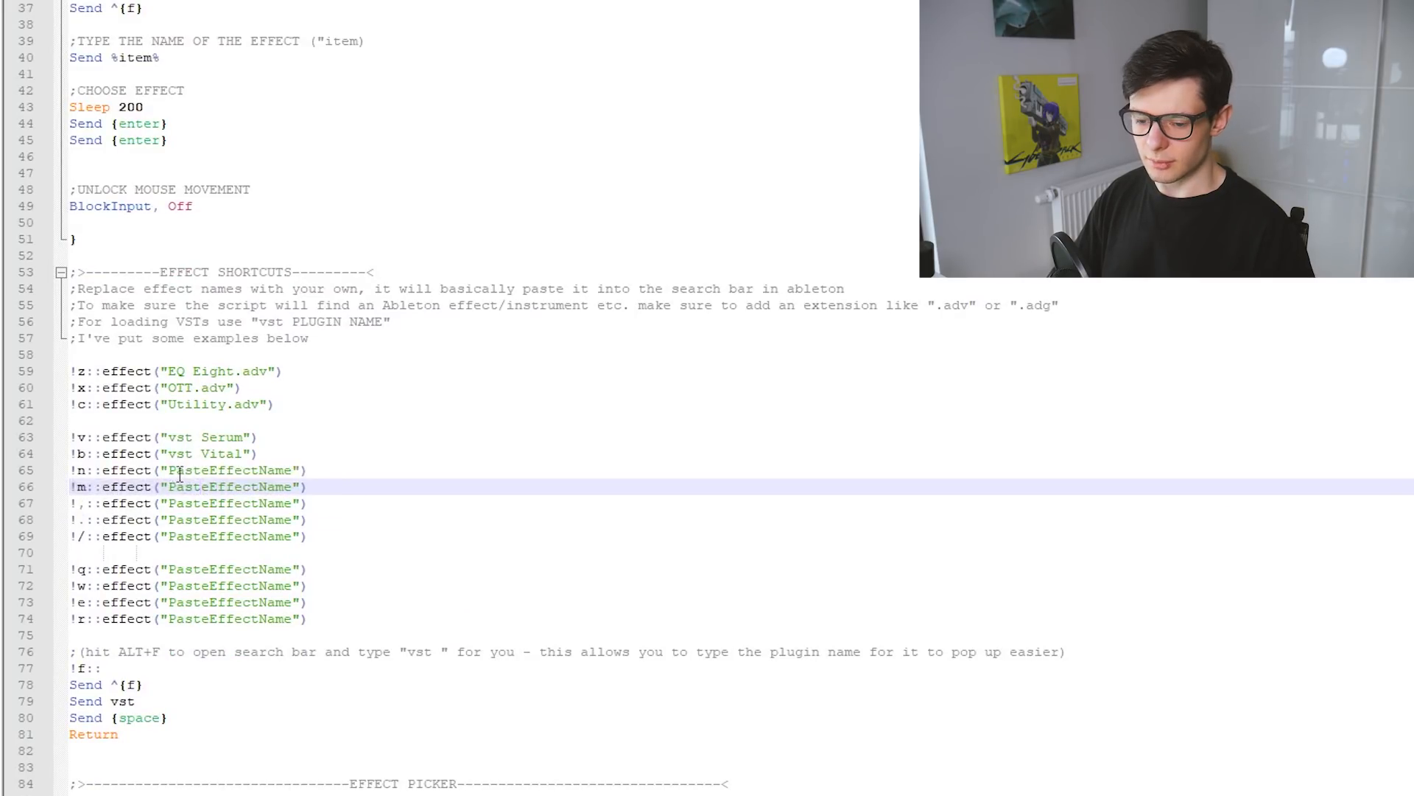
scroll(184, 472, up, 3)
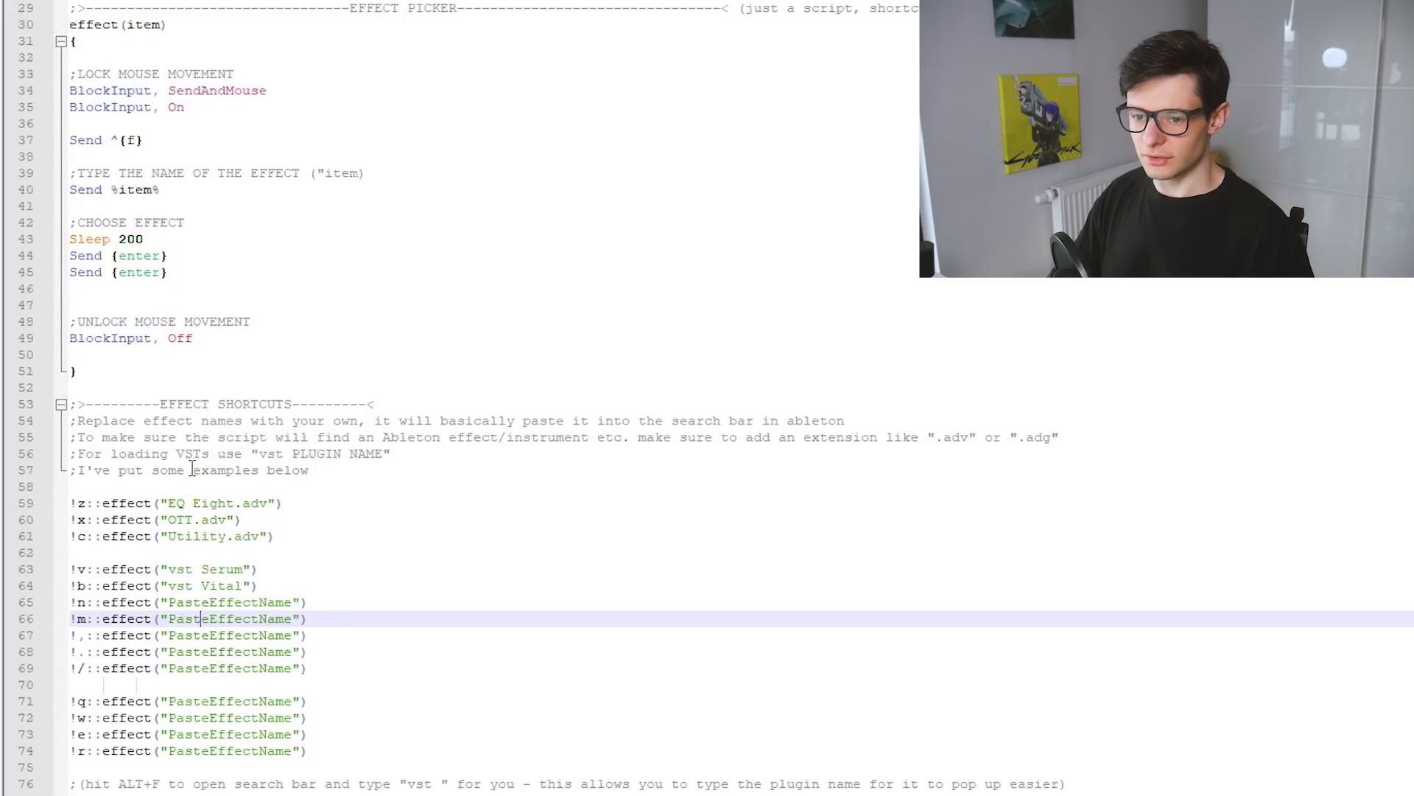
scroll(344, 509, down, 8)
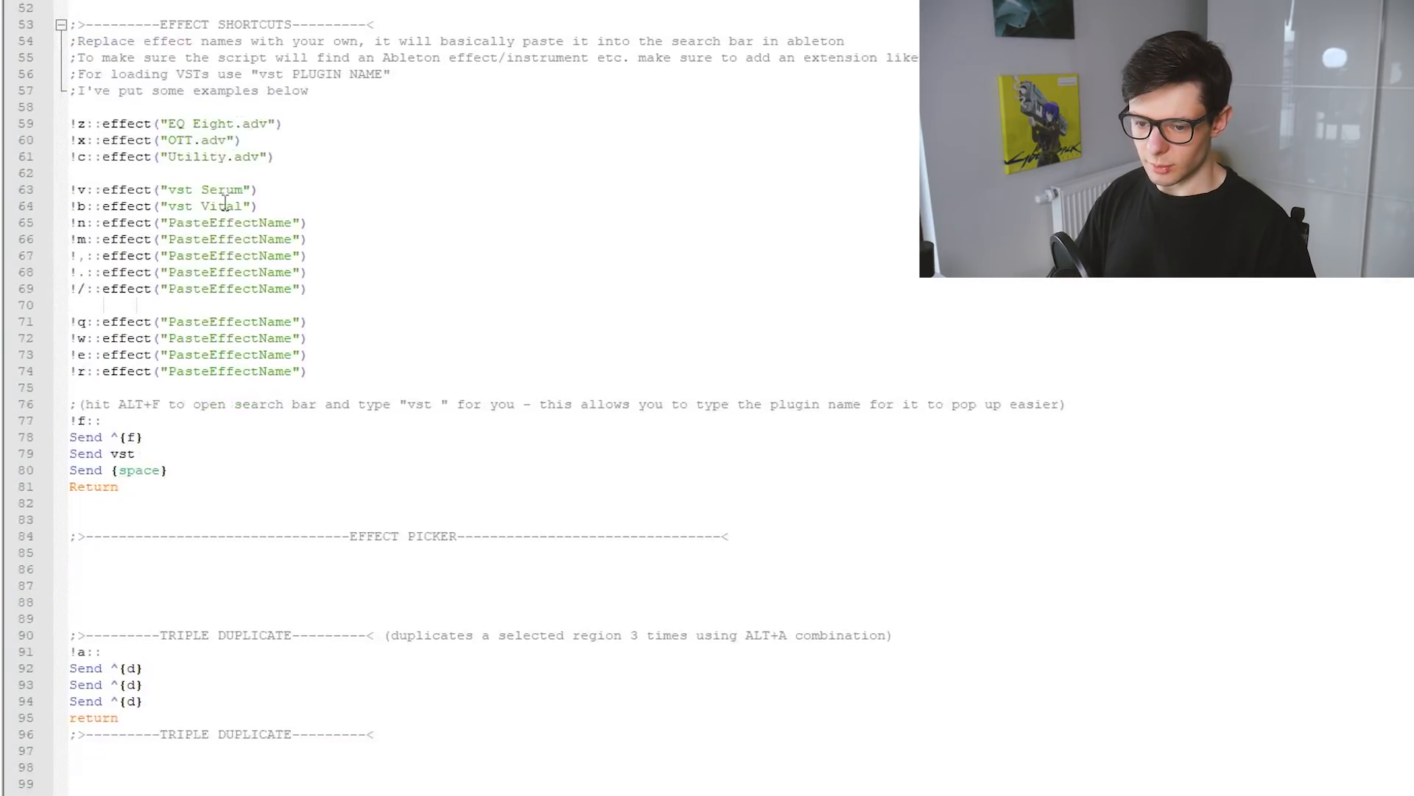
drag(175, 222, 281, 224)
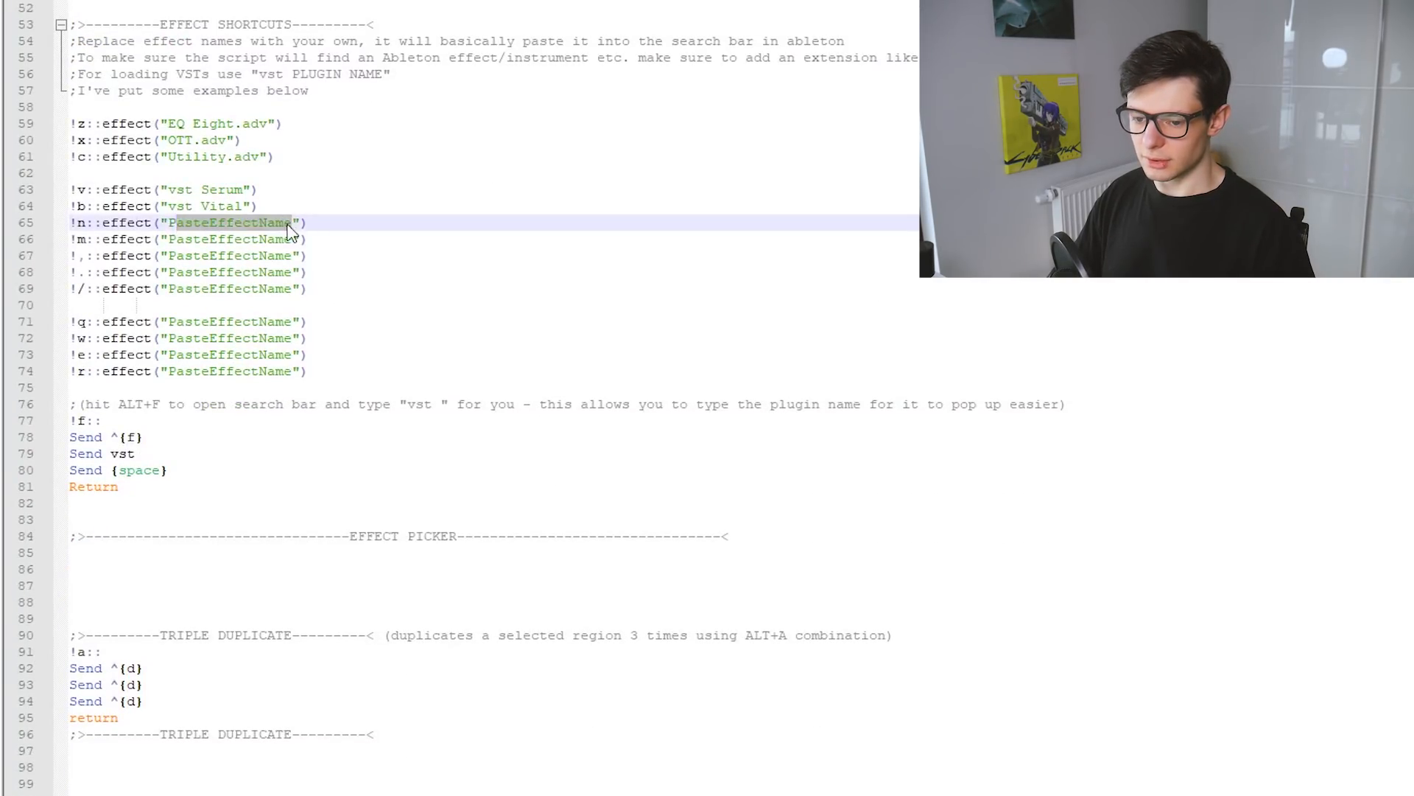
click(174, 223)
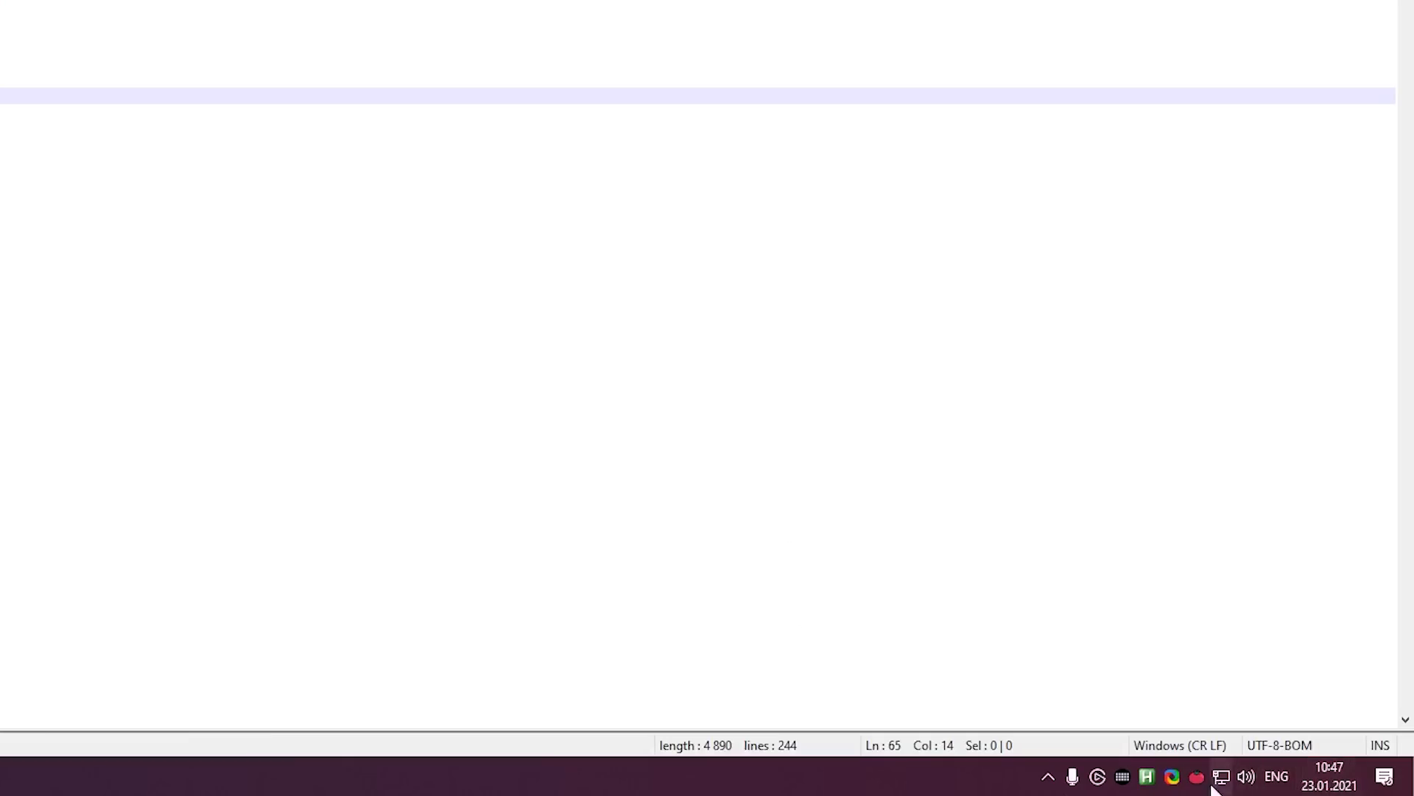
Step: Show the running AutoHotkey script's options, including Reload This Script, and dismiss them
right_click(1147, 776)
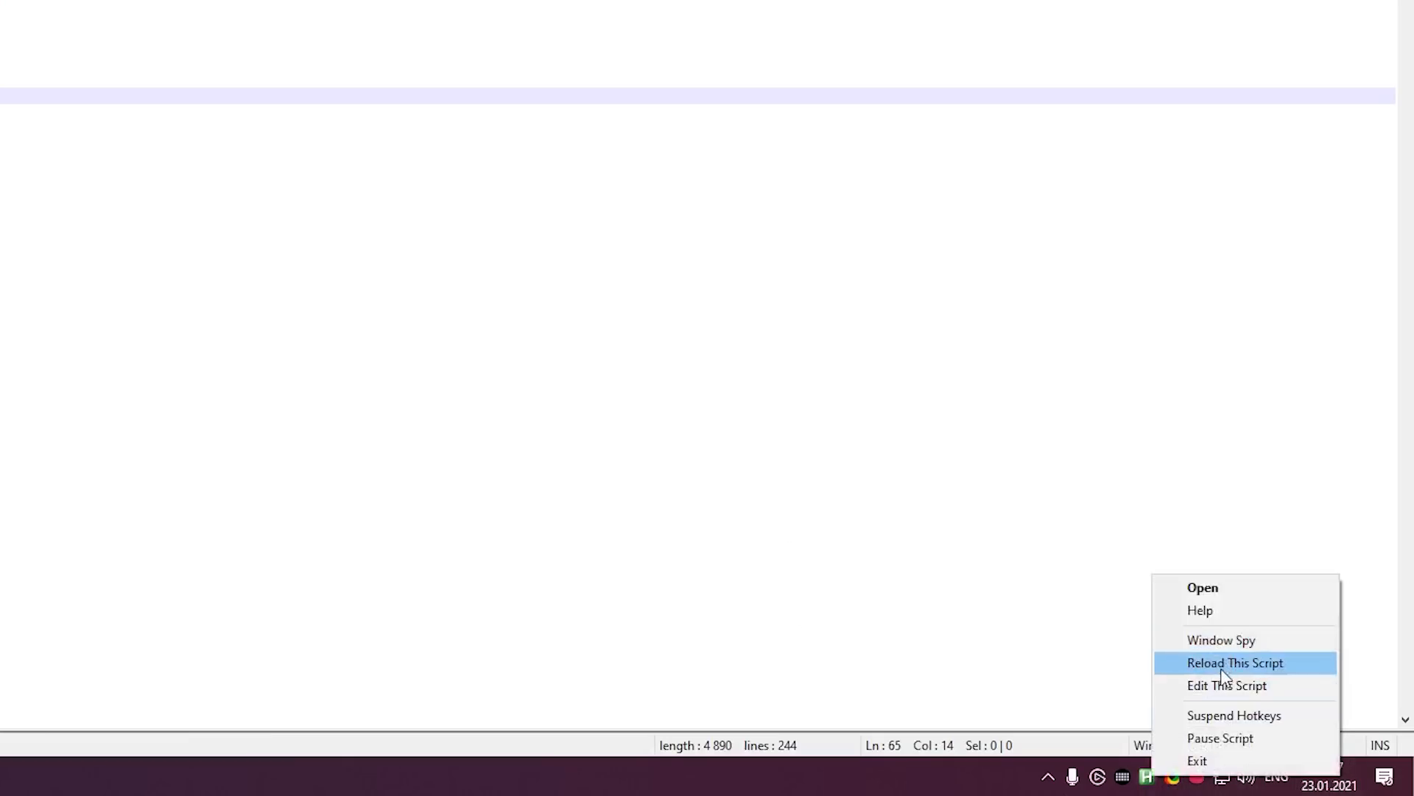
click(400, 410)
scroll(126, 333, up, 7)
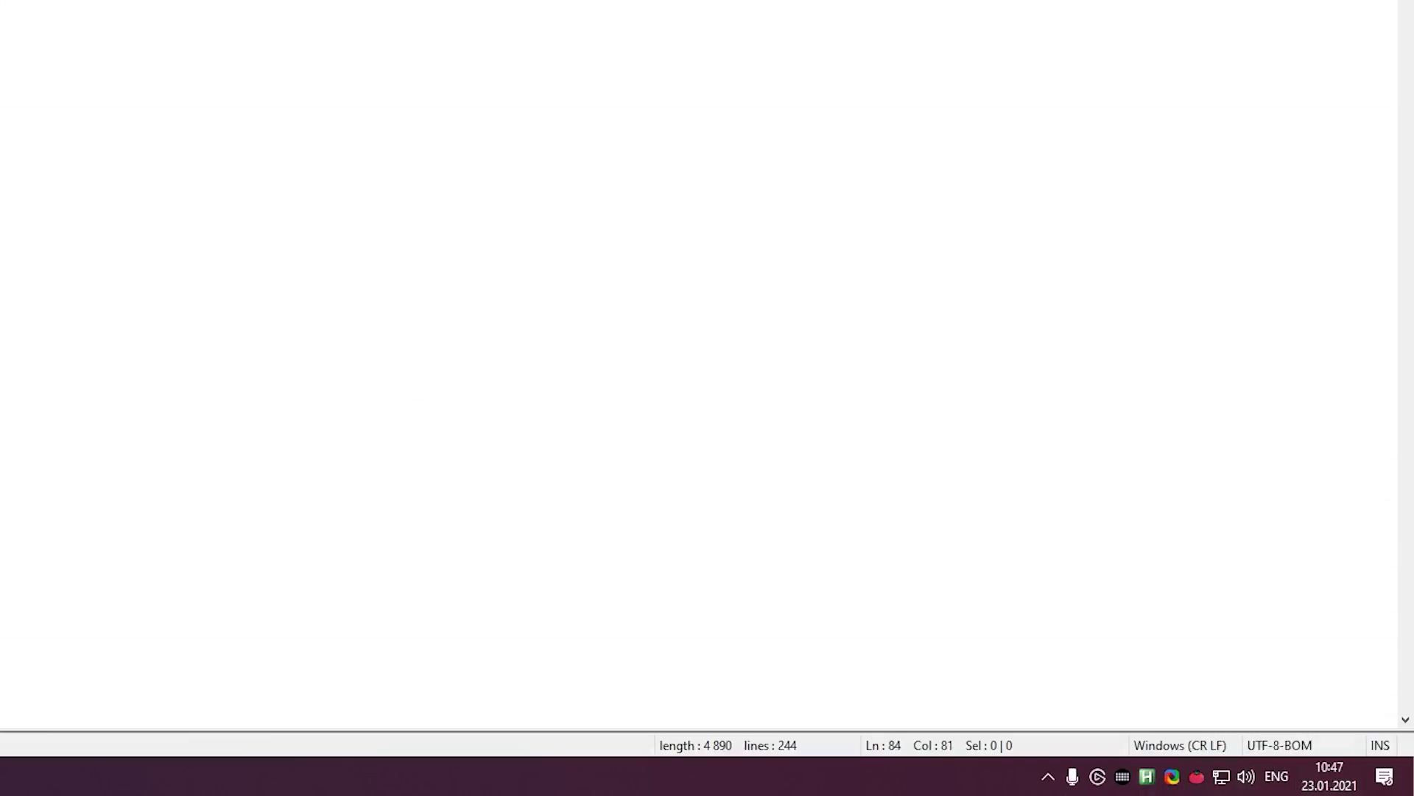
scroll(538, 398, up, 1)
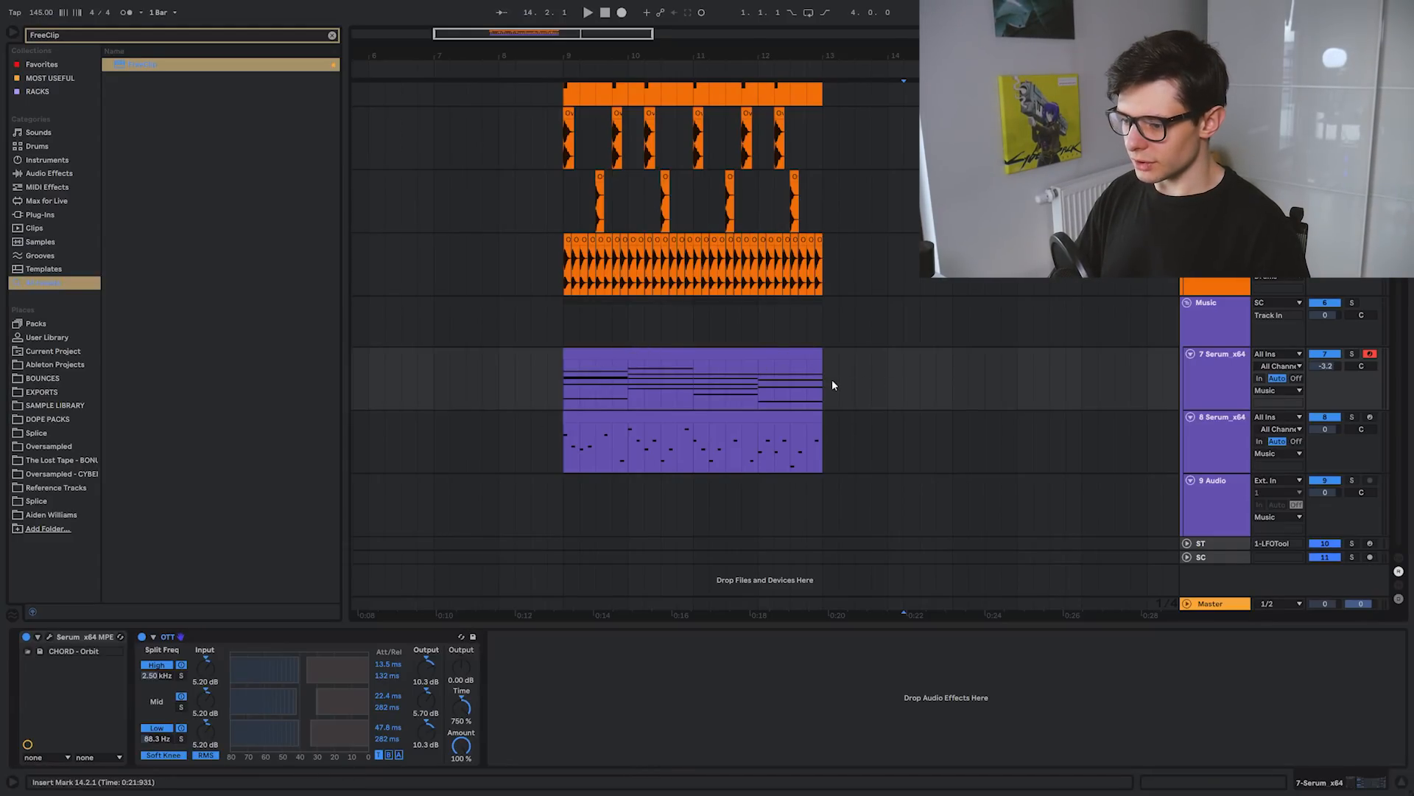
Step: Switch back to Ableton and select the empty time from 19.1.1 to 21.1.1 on the 7 Serum_x64 track
scroll(831, 384, right, 10)
click(670, 379)
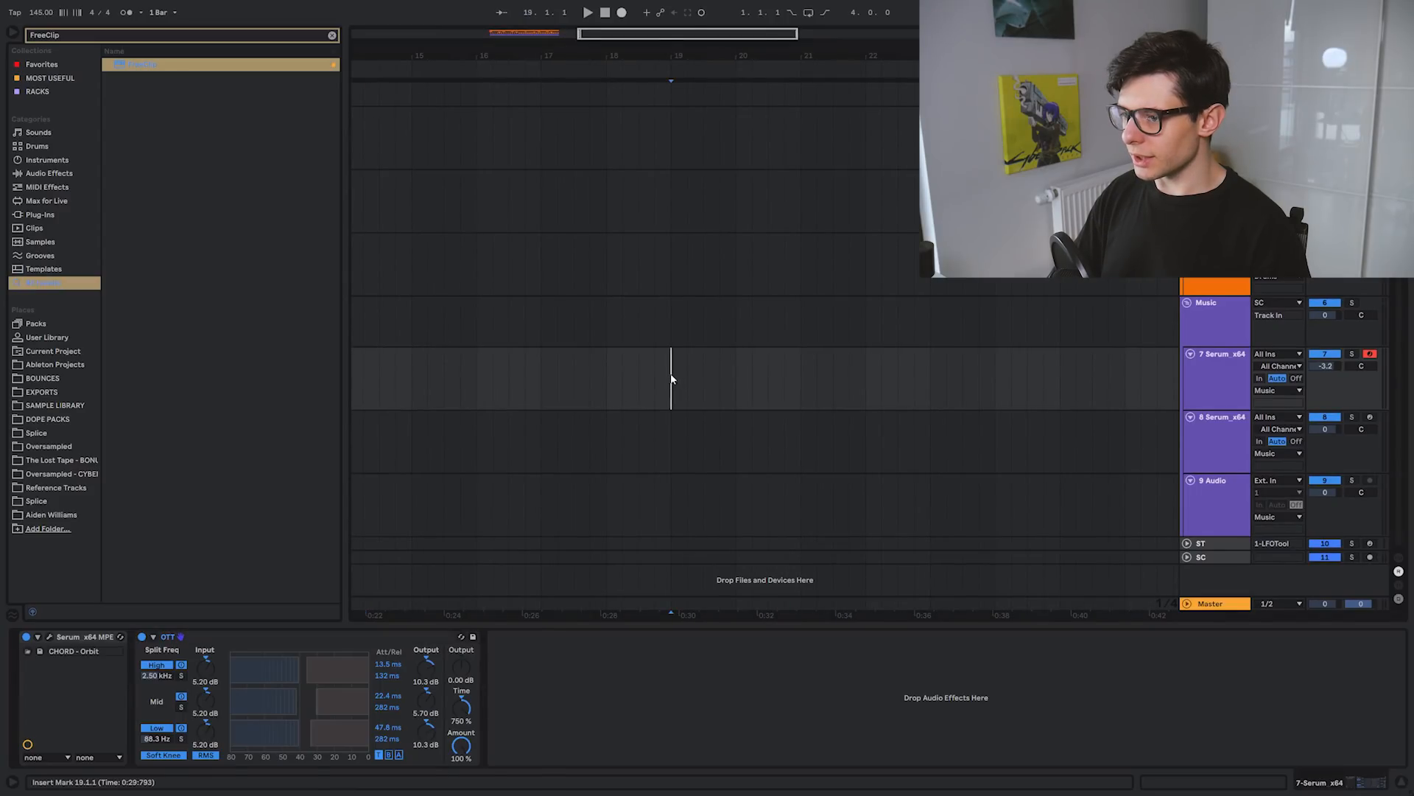
drag(670, 379, 802, 375)
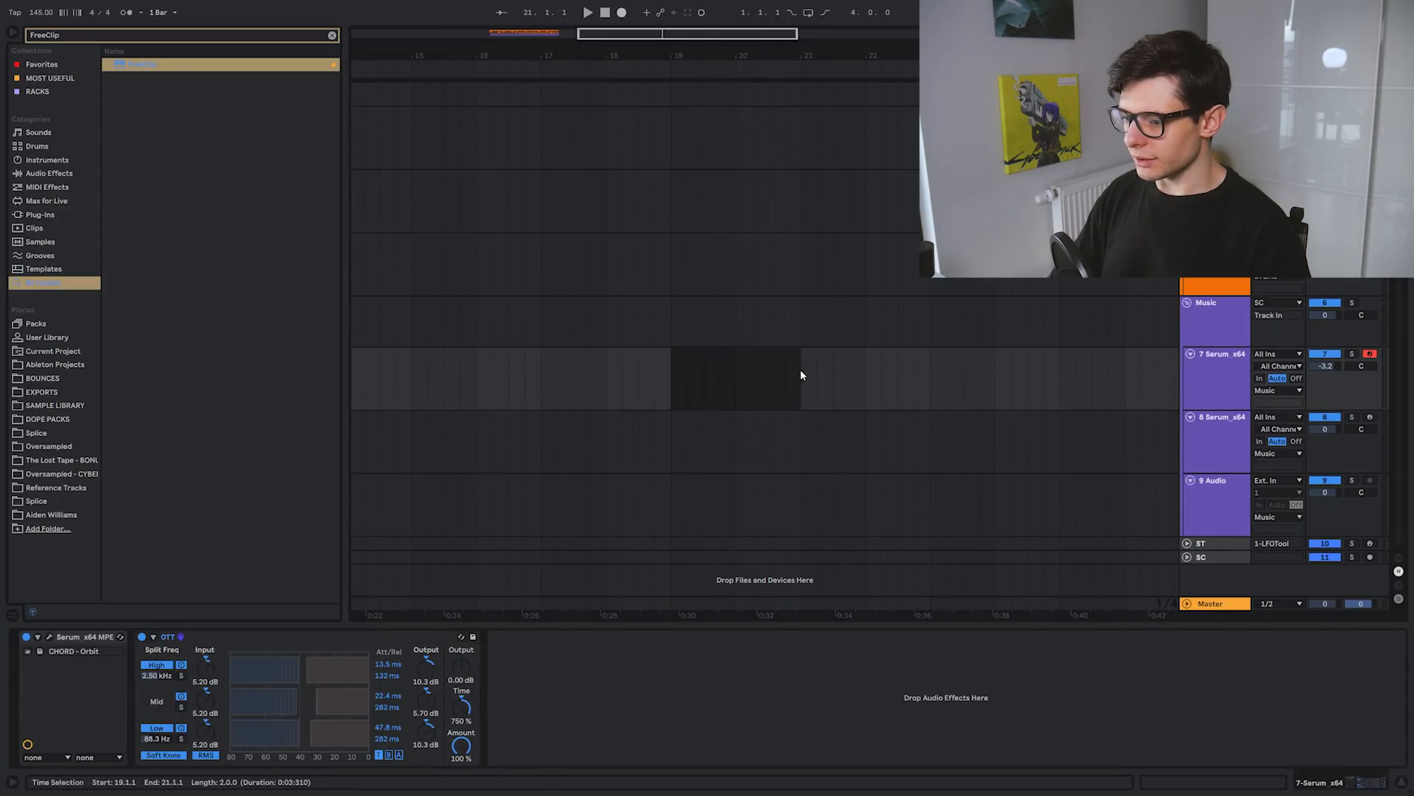
Step: Insert an empty MIDI clip across the selected two bars, undo the insertion and return to the arrangement
right_click(719, 364)
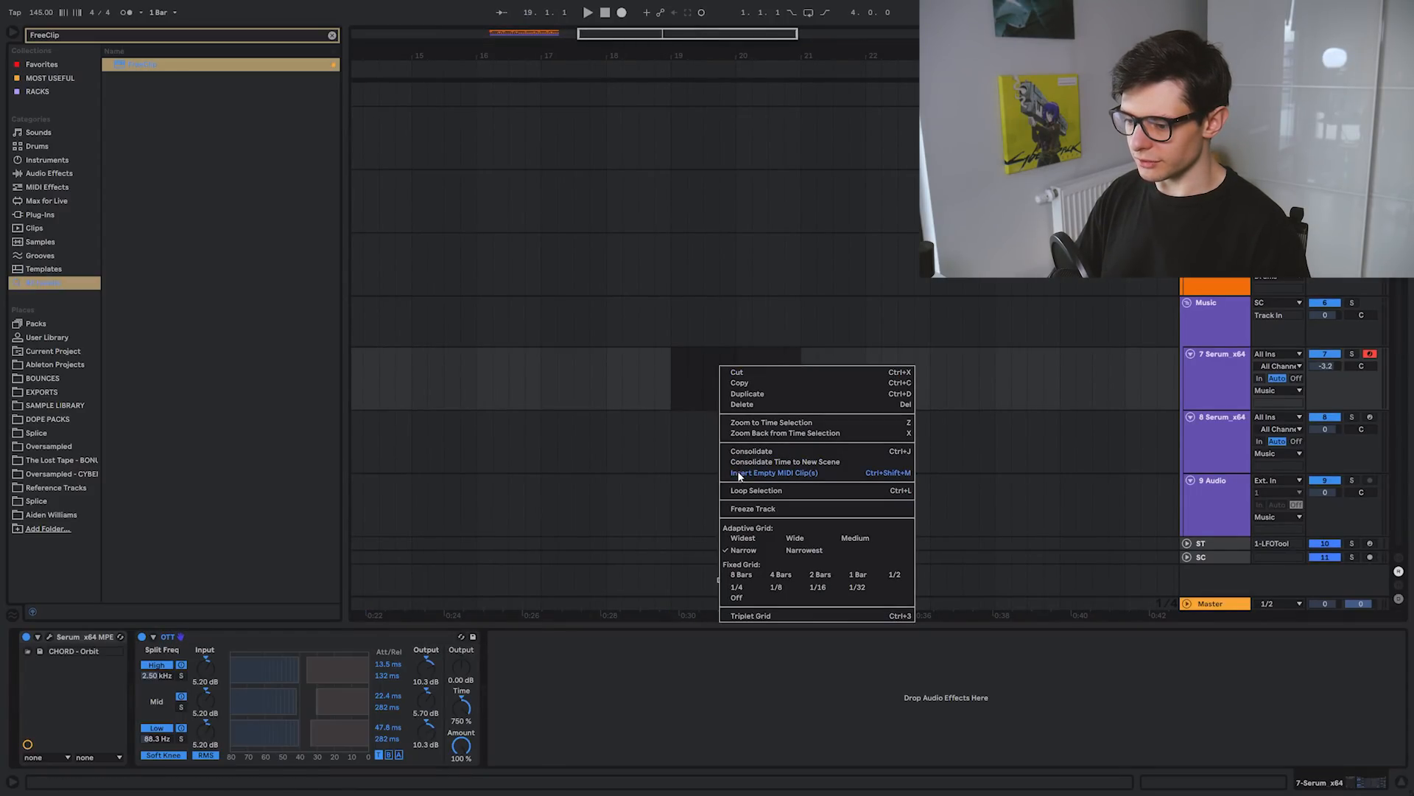
key(Escape)
key(ctrl+shift+m)
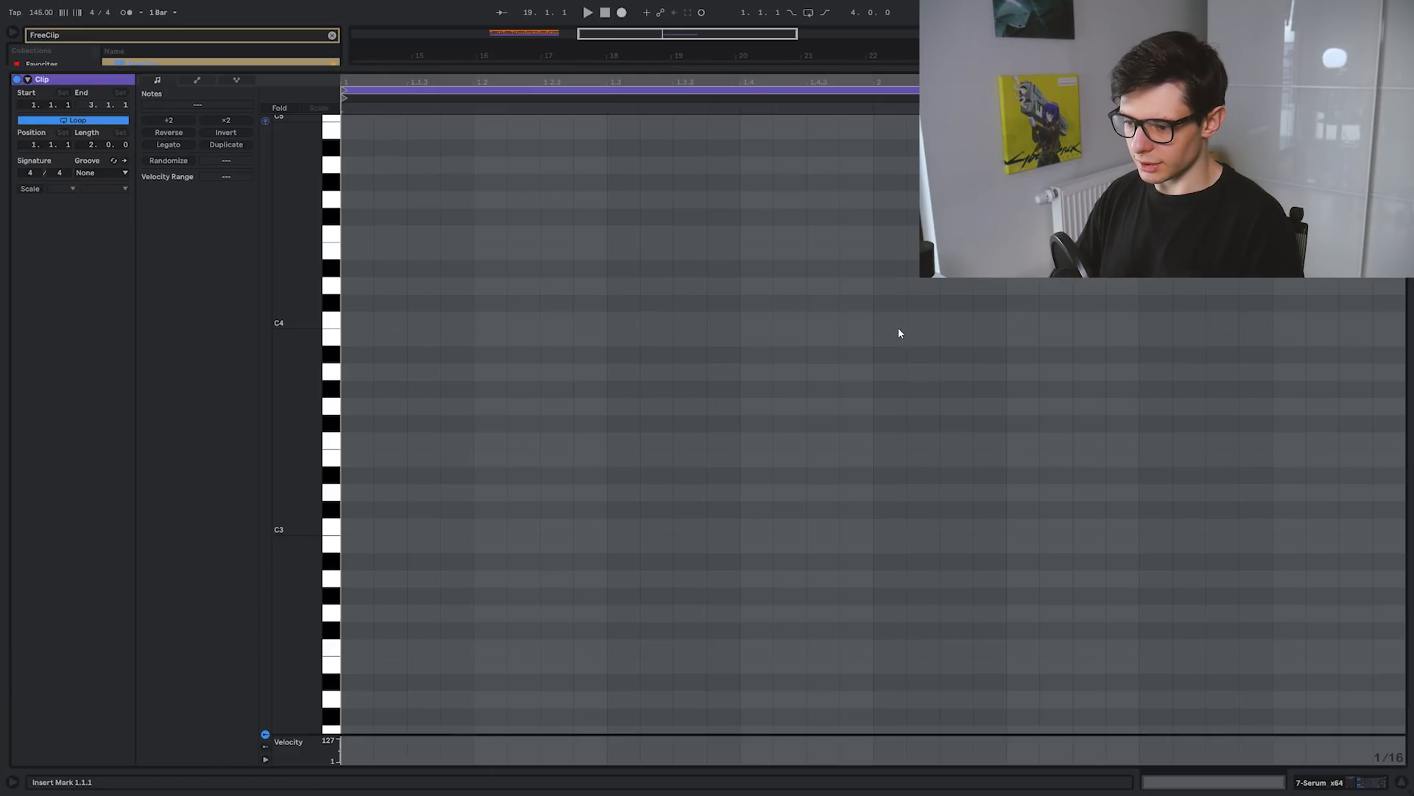
key(ctrl+z)
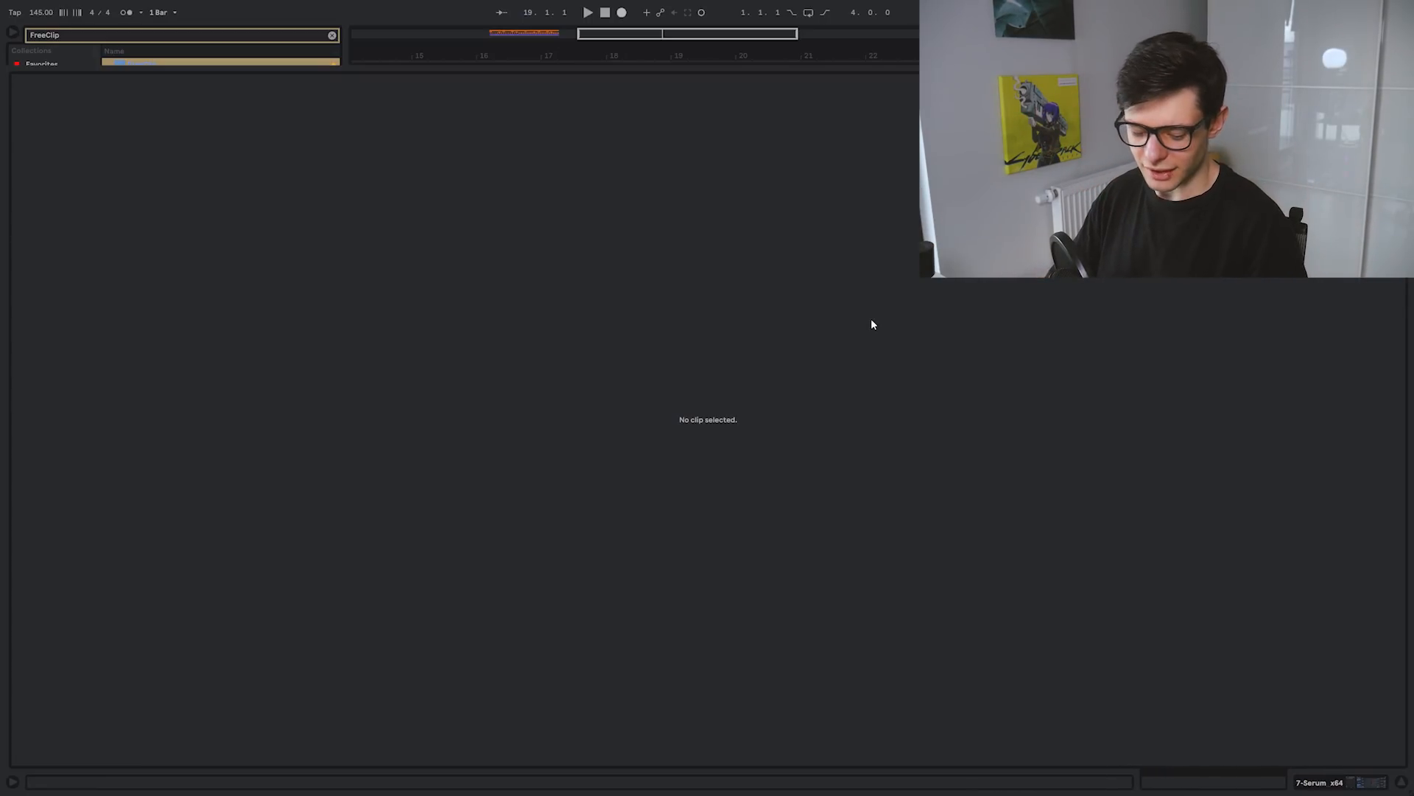
key(shift+Tab)
click(802, 376)
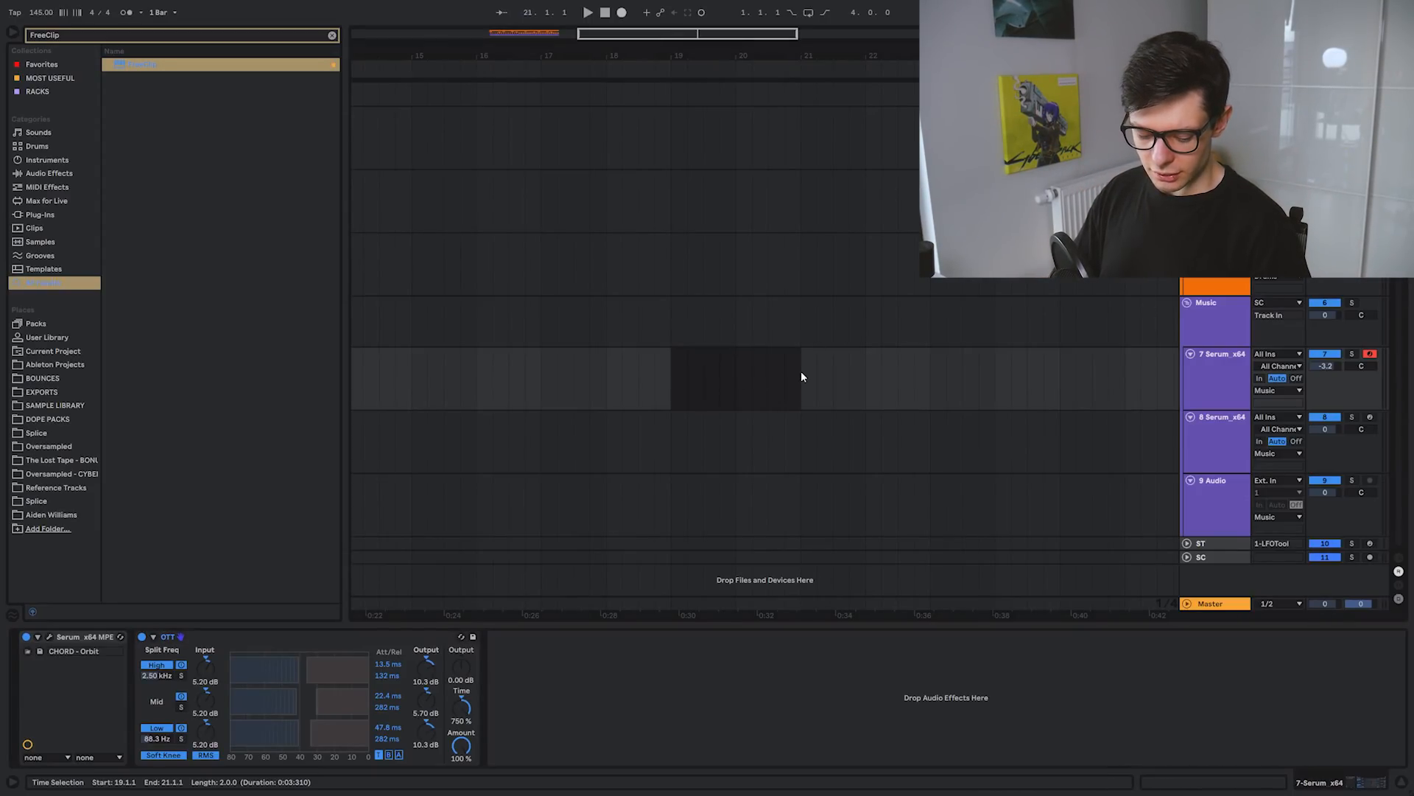
Step: Insert an empty MIDI clip over the selected two bars and draw an F3 note from 1.1.1 to 1.3.1
key(ctrl+shift+m)
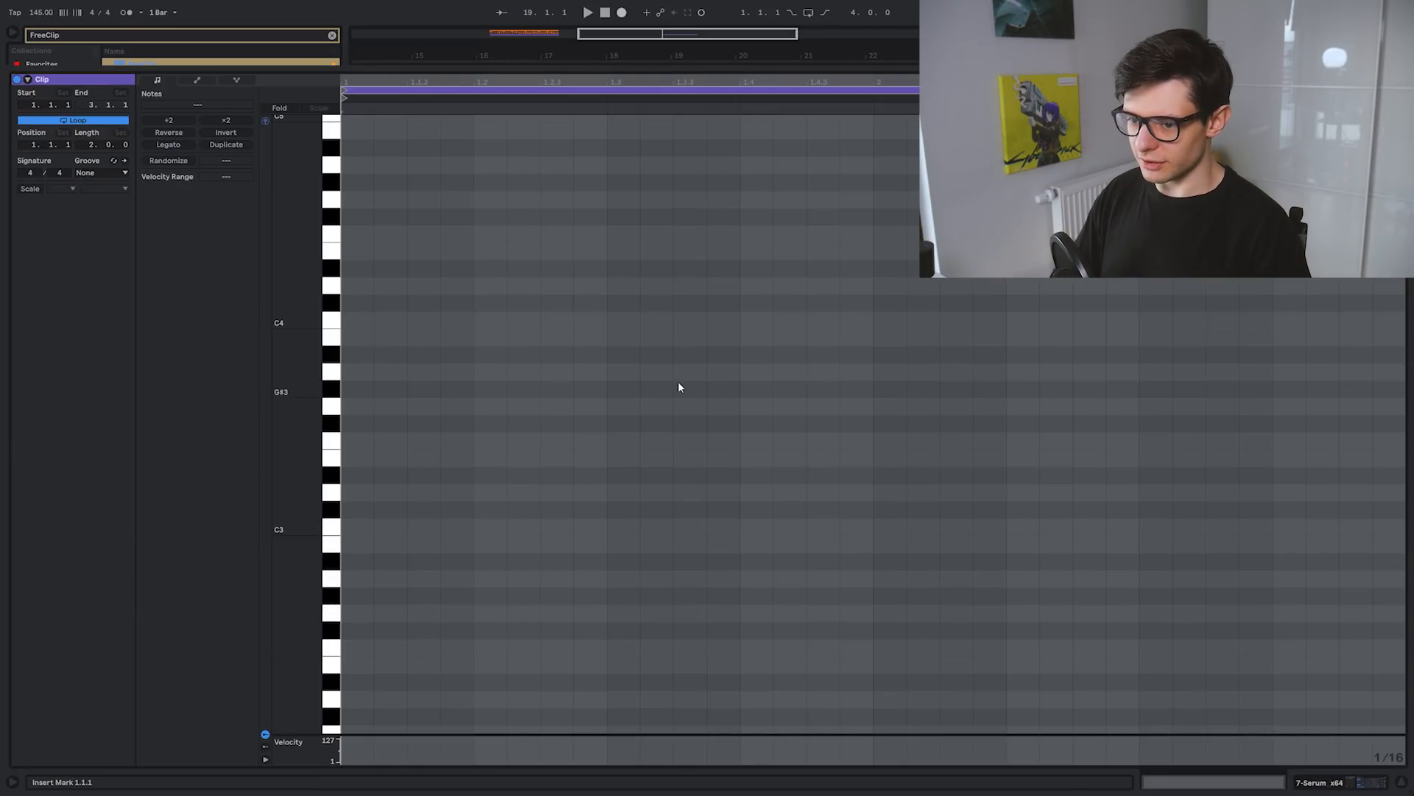
drag(361, 447, 610, 445)
key(shift+Tab)
click(1208, 371)
key(shift+Tab)
drag(424, 404, 611, 433)
click(520, 489)
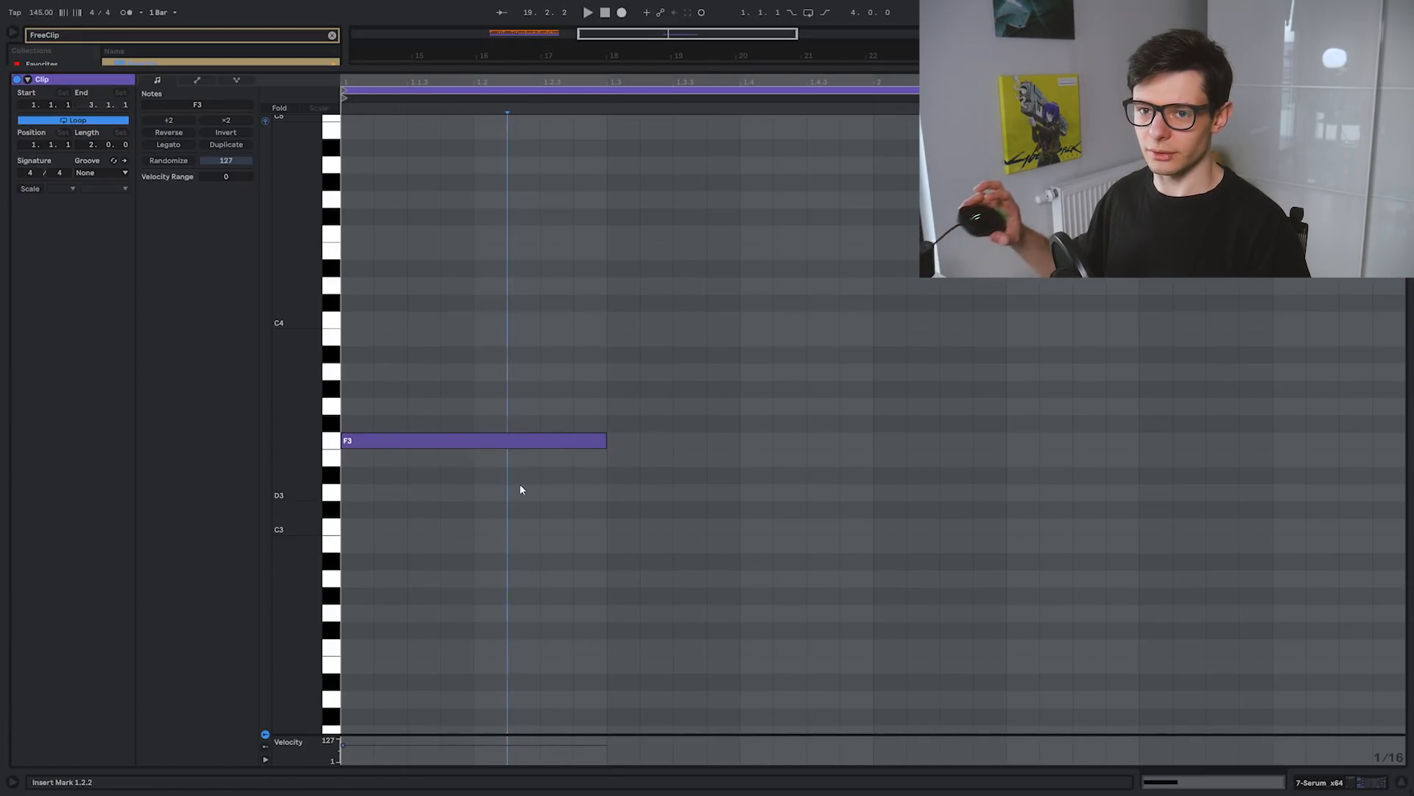
Step: Select the F3 note and raise it in semitones to A#3
key(ctrl+a)
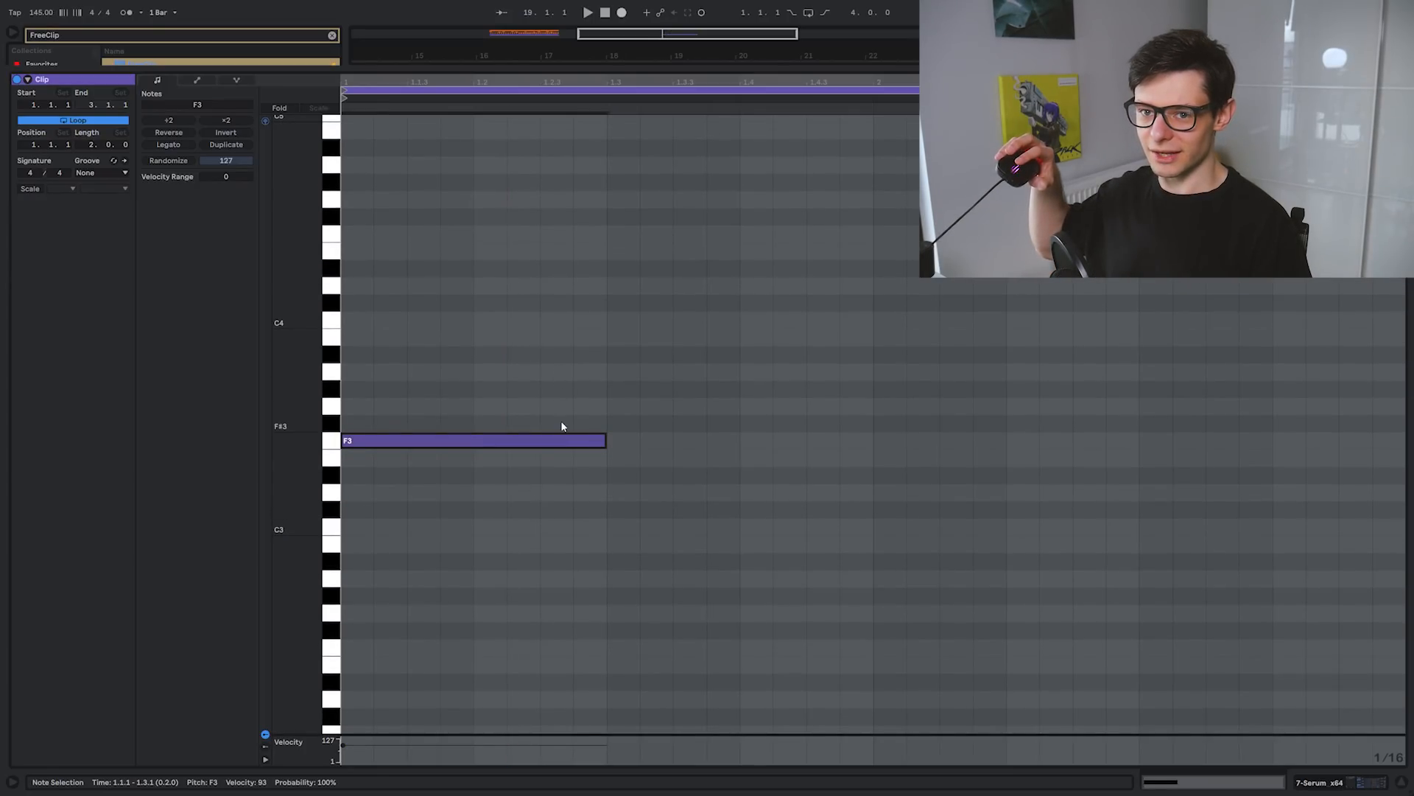
key(Down)
key(Up)
key(Up)
key(Up)
key(Up)
key(Down)
key(Up)
key(Up)
key(Up)
key(Up)
key(Down)
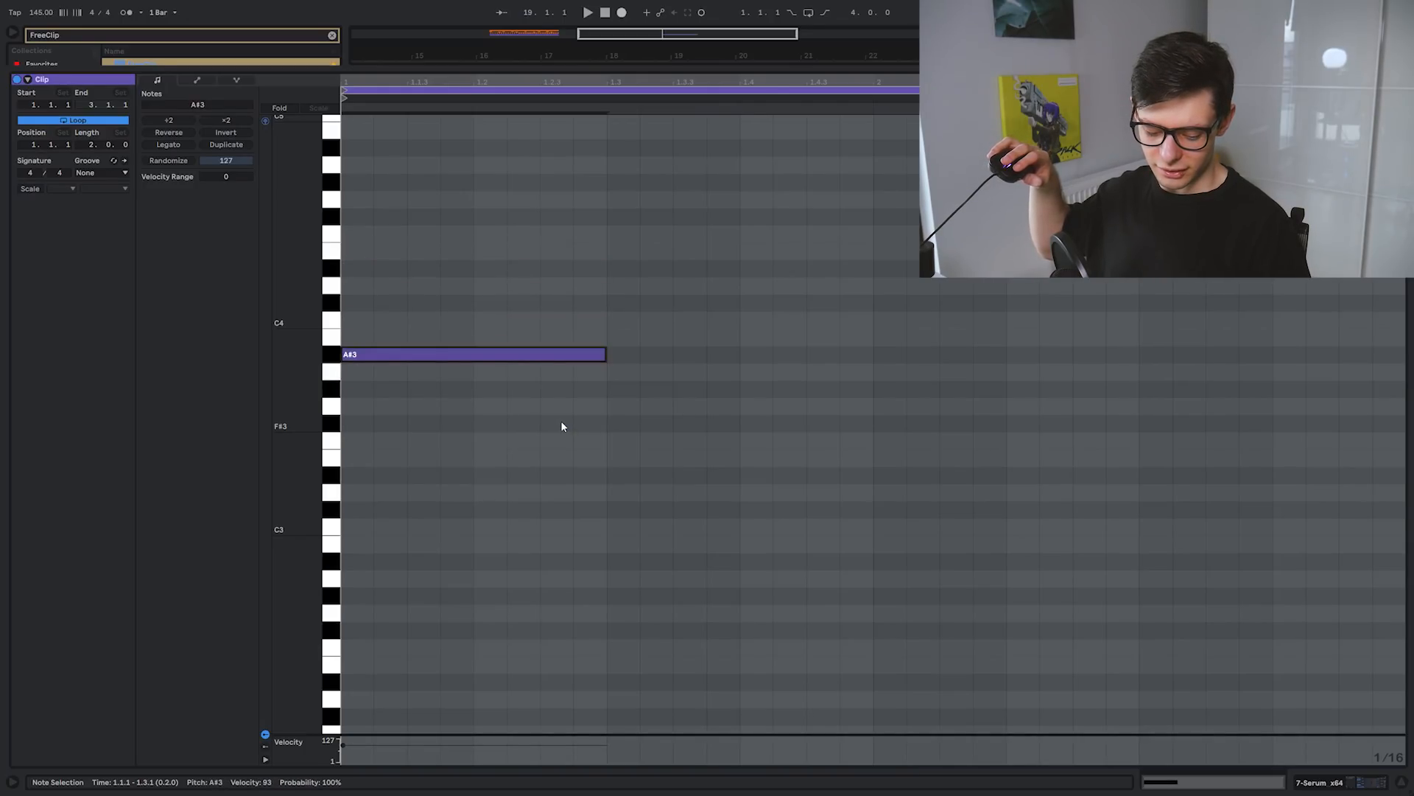
Step: Lower the selected note in semitones to A2
key(Down)
key(Down)
key(Down)
key(Down)
key(Down)
key(Down)
key(Down)
key(Down)
key(Down)
key(Down)
key(Down)
key(Down)
key(Down)
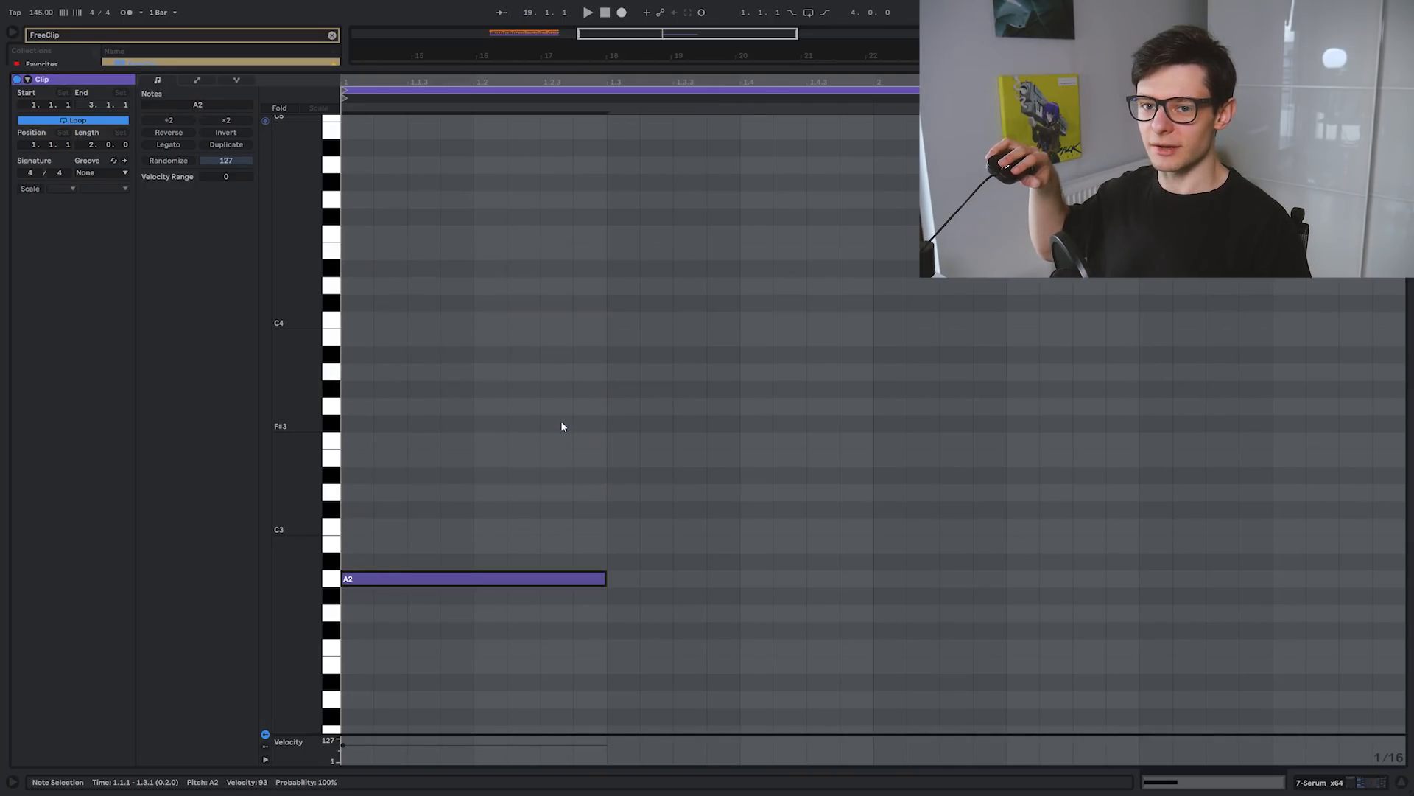
Step: Raise the selected note in semitones from A2 to E3
key(Up)
key(Up)
key(Up)
key(Up)
key(Up)
key(Up)
key(Up)
key(Up)
key(Up)
key(Up)
key(Up)
key(Up)
key(Up)
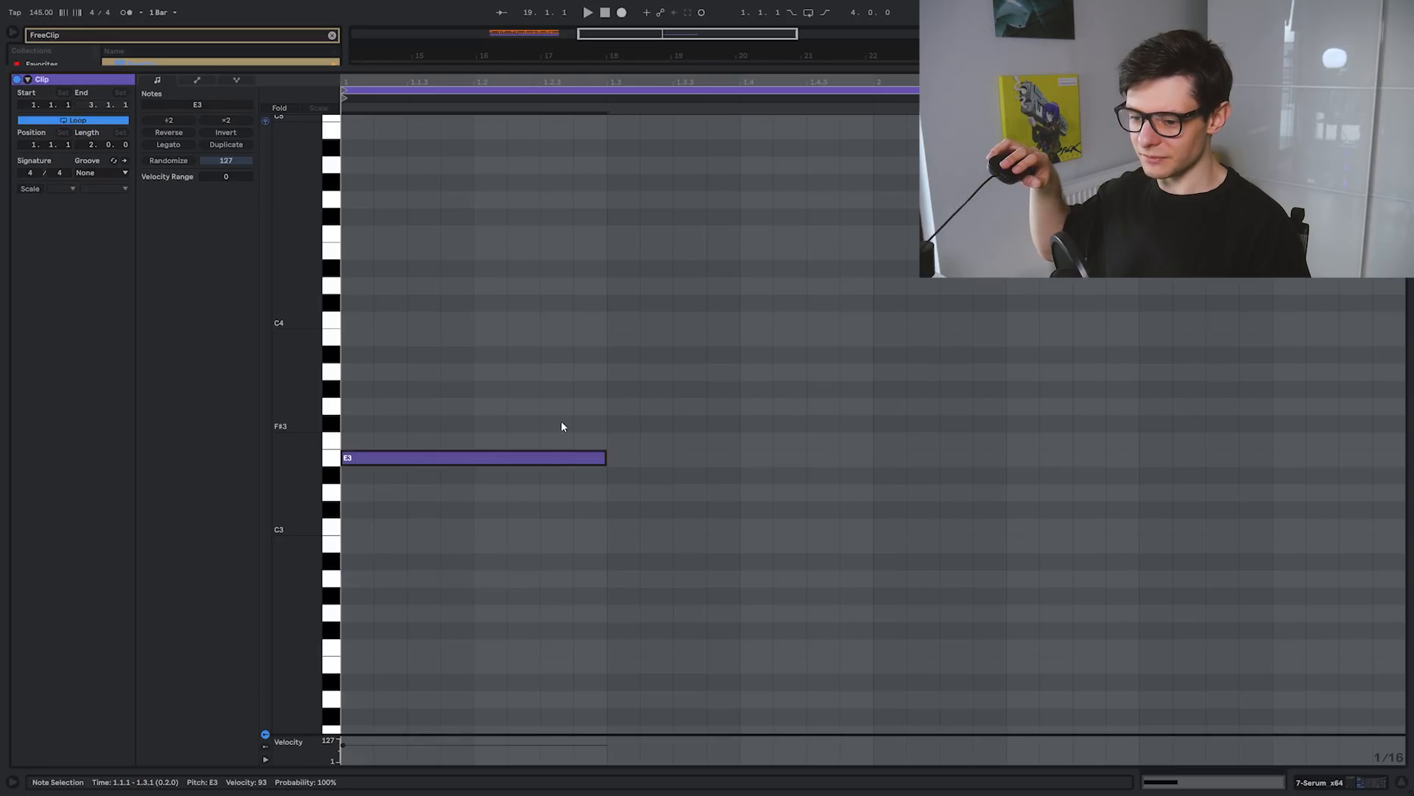
Step: Move the selected note down and up in semitones, finishing on A3
key(Down)
key(Down)
key(Down)
key(Down)
key(Down)
key(Down)
key(Up)
key(Up)
key(Up)
key(Up)
key(Up)
key(Up)
key(Up)
key(Up)
key(Up)
key(Up)
key(Up)
key(Up)
key(Up)
key(Up)
key(Up)
key(Down)
key(Down)
key(Down)
key(Down)
key(Down)
key(Down)
key(Down)
key(Down)
key(Down)
key(Down)
Step: Transpose the selected note up two octaves and back down two octaves
key(shift+Up)
key(shift+Up)
key(shift+Down)
key(shift+Down)
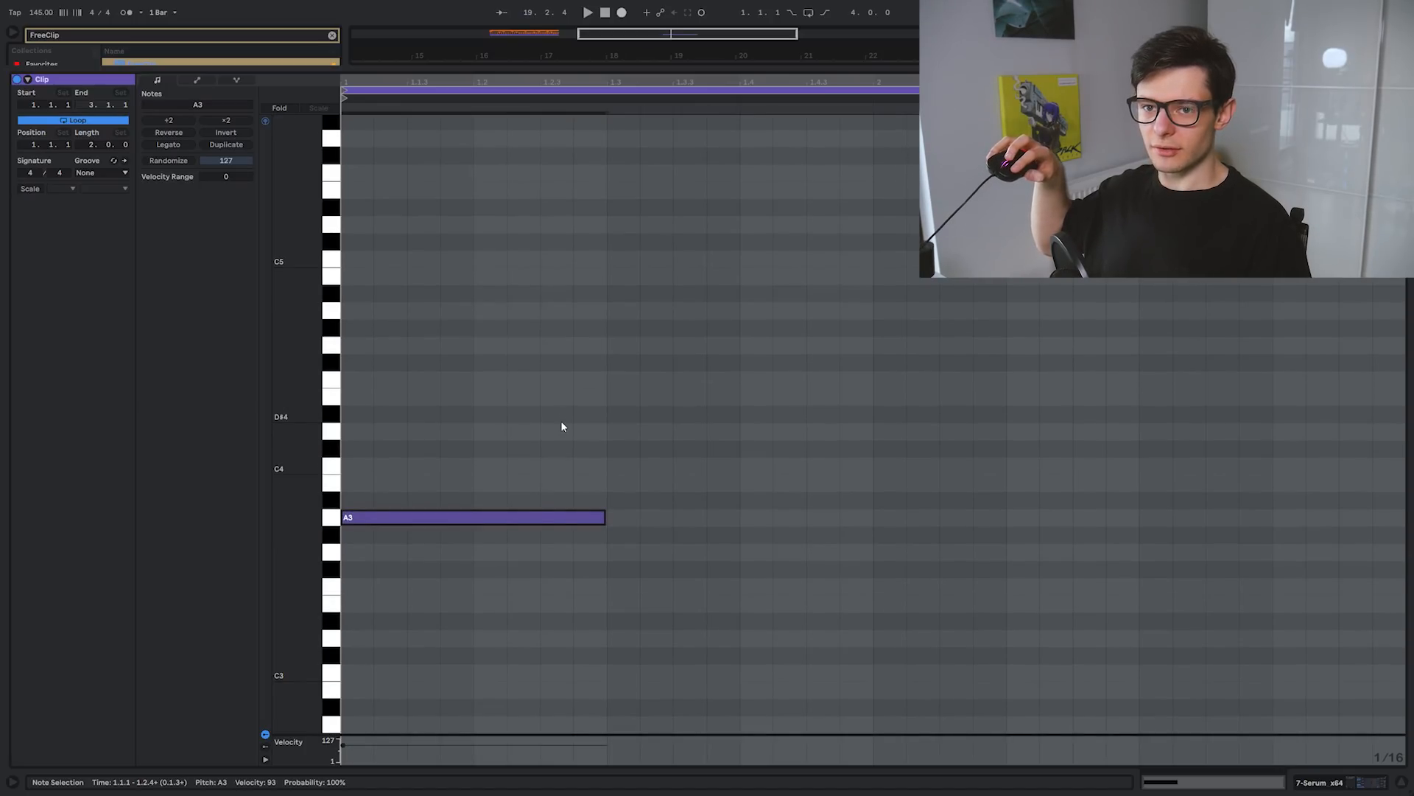
Step: Lengthen the A3 note in sixteenth steps to a length of about 1.1.3
key(shift+Right)
key(shift+Right)
key(shift+Right)
key(shift+Right)
key(shift+Right)
key(shift+Right)
key(shift+Right)
key(shift+Right)
key(shift+Right)
key(shift+Right)
key(shift+Right)
key(shift+Right)
key(shift+Right)
key(shift+Right)
key(shift+Right)
key(shift+Right)
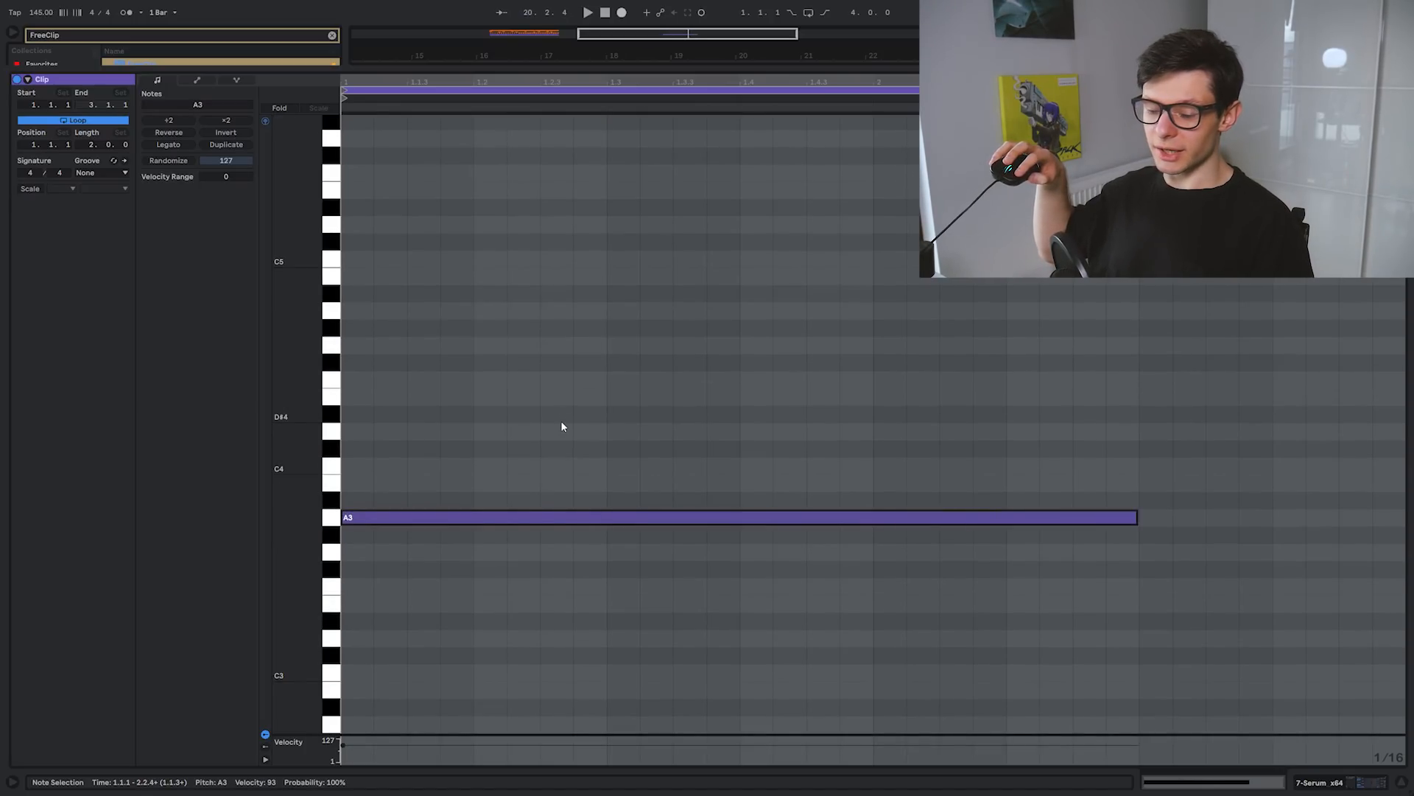
Step: Shorten the A3 note in sixteenth steps to a length of about 0.2.3
key(shift+Left)
key(shift+Left)
key(shift+Left)
key(shift+Left)
key(shift+Left)
key(shift+Left)
key(shift+Left)
key(shift+Left)
key(shift+Left)
key(shift+Left)
key(shift+Left)
key(shift+Left)
Step: Shift the A3 note later in sixteenth steps so it starts at 1.3.1
key(Right)
key(Right)
key(Right)
key(Right)
key(Right)
key(Right)
key(Right)
key(Right)
Step: Raise the note by six semitones to D#4
key(Up)
key(Up)
key(Up)
key(Up)
key(Up)
key(Up)
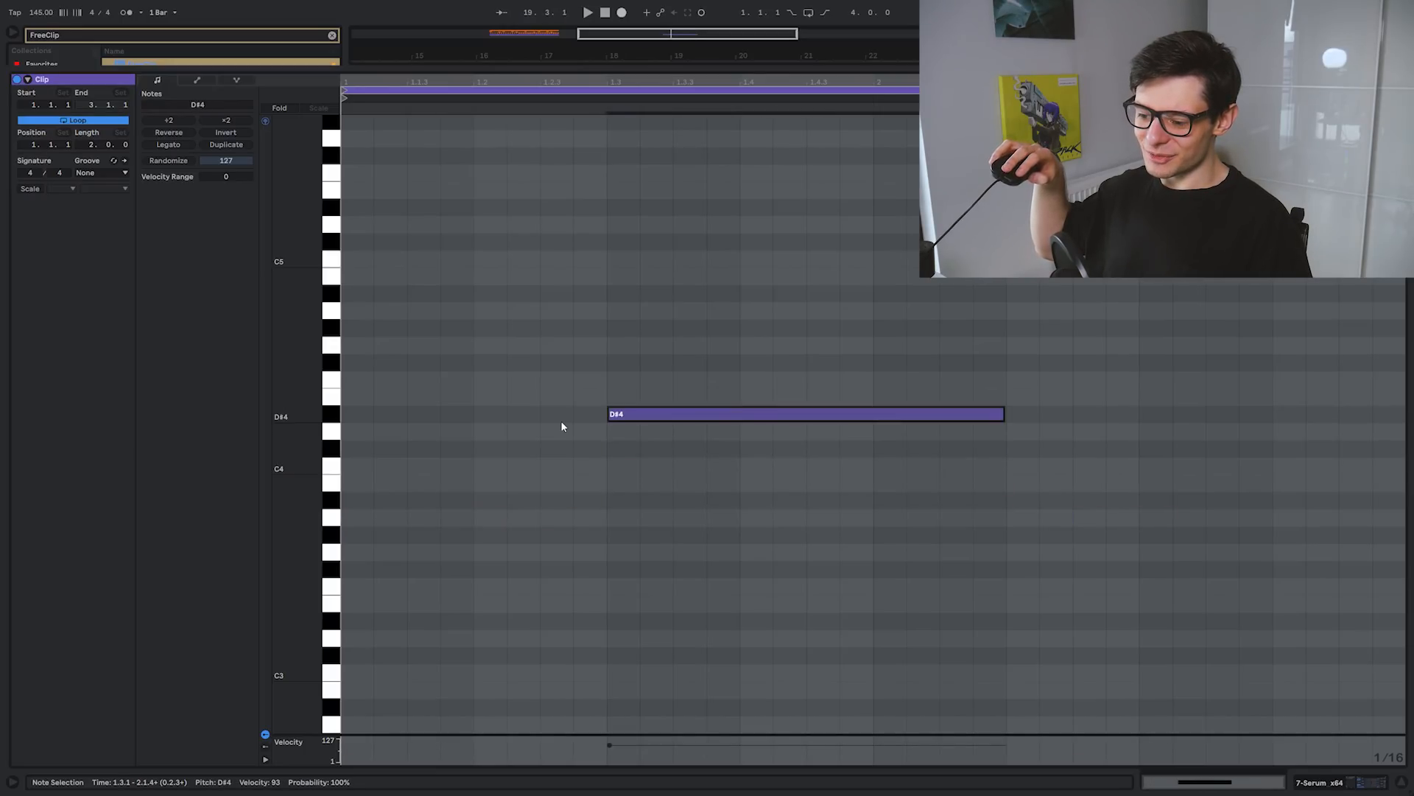
Step: Shorten the D#4 note in sixteenth steps to a length of 0.1.0
key(Down)
key(Up)
key(shift+Left)
key(shift+Left)
key(shift+Left)
key(shift+Left)
key(shift+Left)
key(shift+Left)
key(shift+Left)
Step: Move the note in sixteenth steps to the start of the clip at 1.1.1, with its pitch at C3
key(Left)
key(Left)
key(Left)
key(Left)
key(Right)
key(Right)
key(Right)
key(Right)
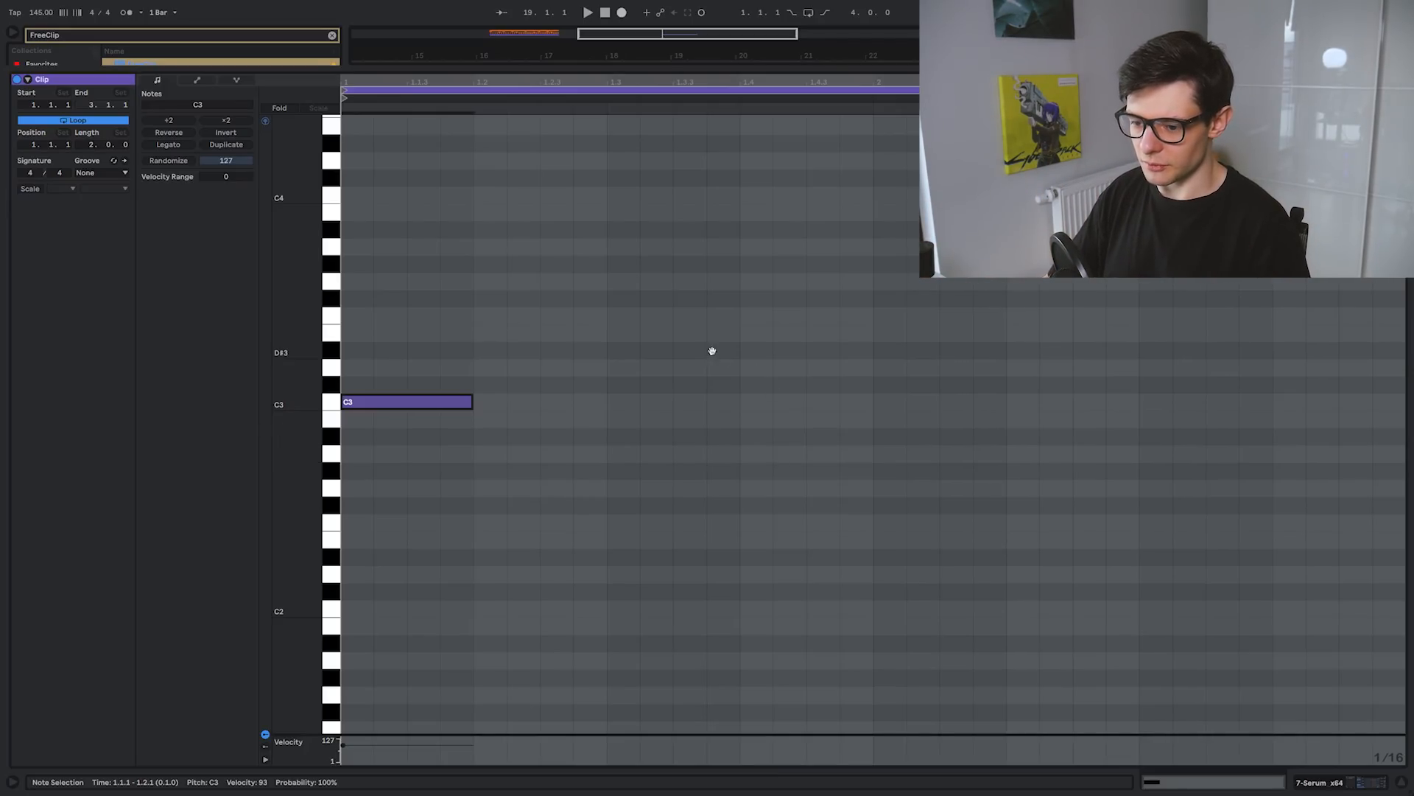
Step: Trim the MIDI clip in the arrangement to three sixteenths by deleting everything from 19.1.4 onward
key(shift+Tab)
drag(688, 375, 942, 375)
key(Delete)
scroll(685, 388, up, 5)
click(654, 381)
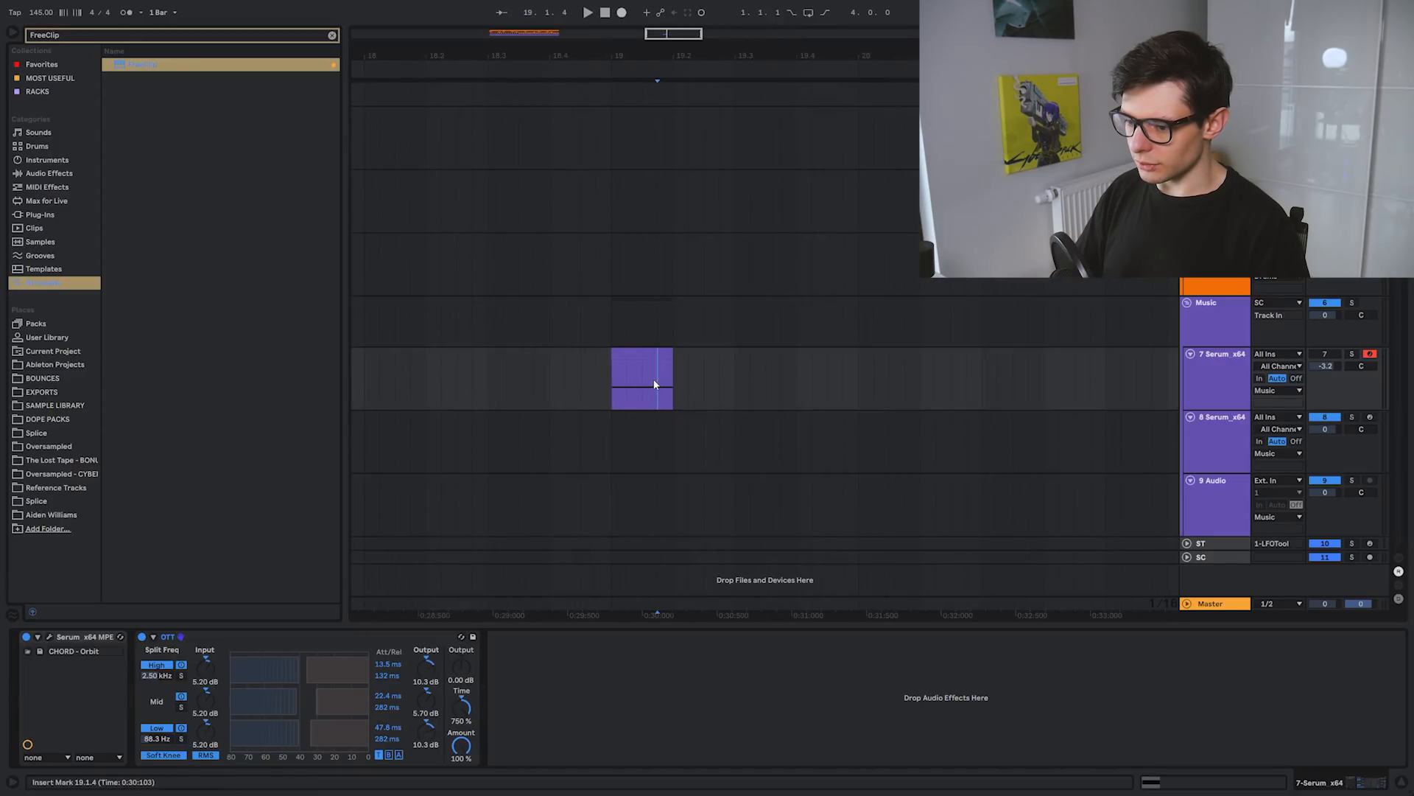
drag(657, 382, 703, 381)
key(Delete)
Step: Duplicate the one-beat region containing the short clip three times to fill bar 19, undoing the first round of duplicates
click(644, 353)
shift+click(671, 373)
key(ctrl+d)
key(ctrl+d)
key(ctrl+d)
key(ctrl+z)
key(ctrl+z)
key(ctrl+z)
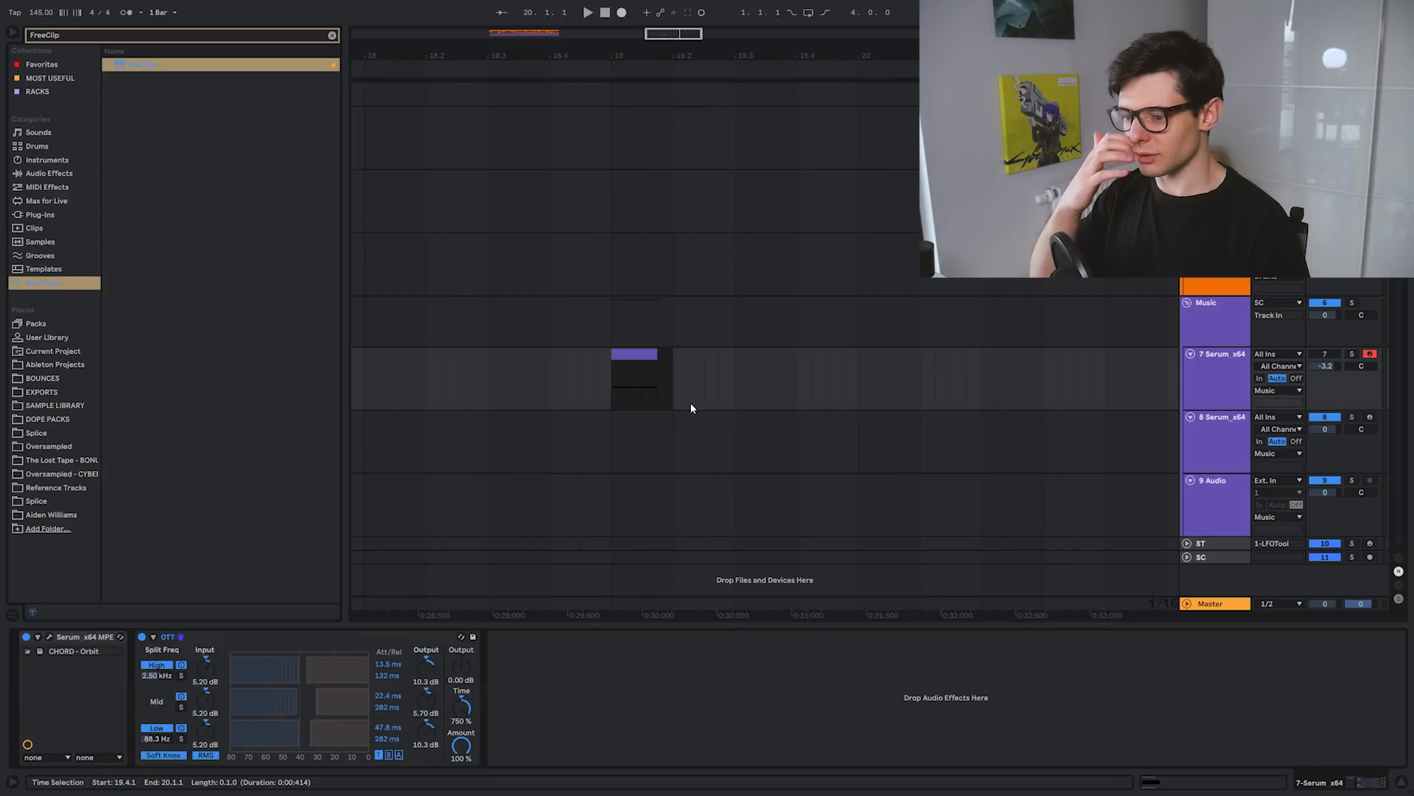
key(ctrl+d)
key(ctrl+d)
key(ctrl+d)
Step: Select the whole bar of clips from 19.1.1 to 20.1.1 and duplicate it nine times
shift+click(615, 398)
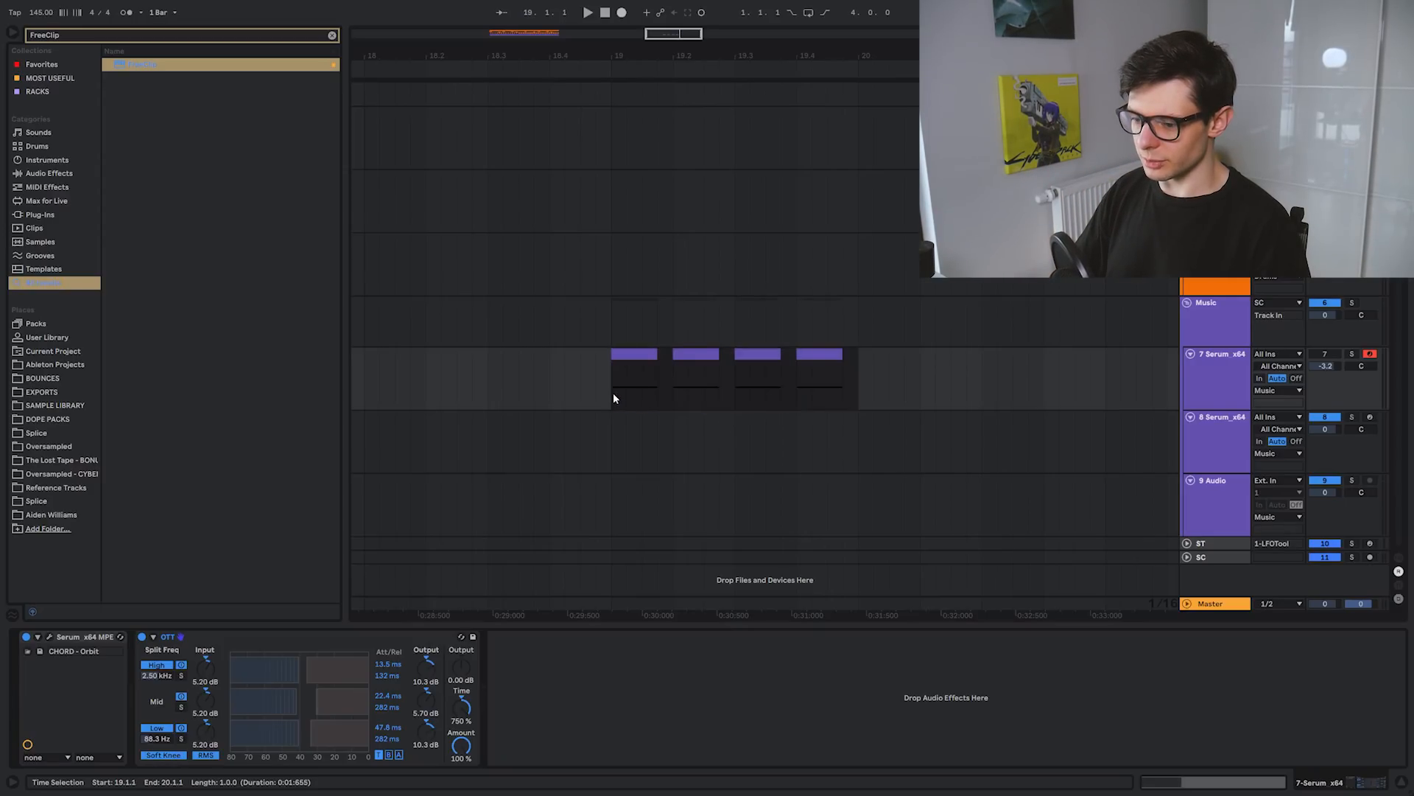
scroll(615, 399, down, 6)
key(ctrl+d)
key(ctrl+d)
key(ctrl+d)
key(ctrl+d)
key(ctrl+d)
key(ctrl+d)
key(ctrl+d)
key(ctrl+d)
key(ctrl+d)
Step: Extend the selection back over the earlier clips and duplicate the whole section six times
shift+click(608, 391)
scroll(604, 394, down, 2)
key(ctrl+d)
key(ctrl+d)
key(ctrl+d)
key(ctrl+d)
scroll(600, 386, down, 2)
key(ctrl+d)
key(ctrl+d)
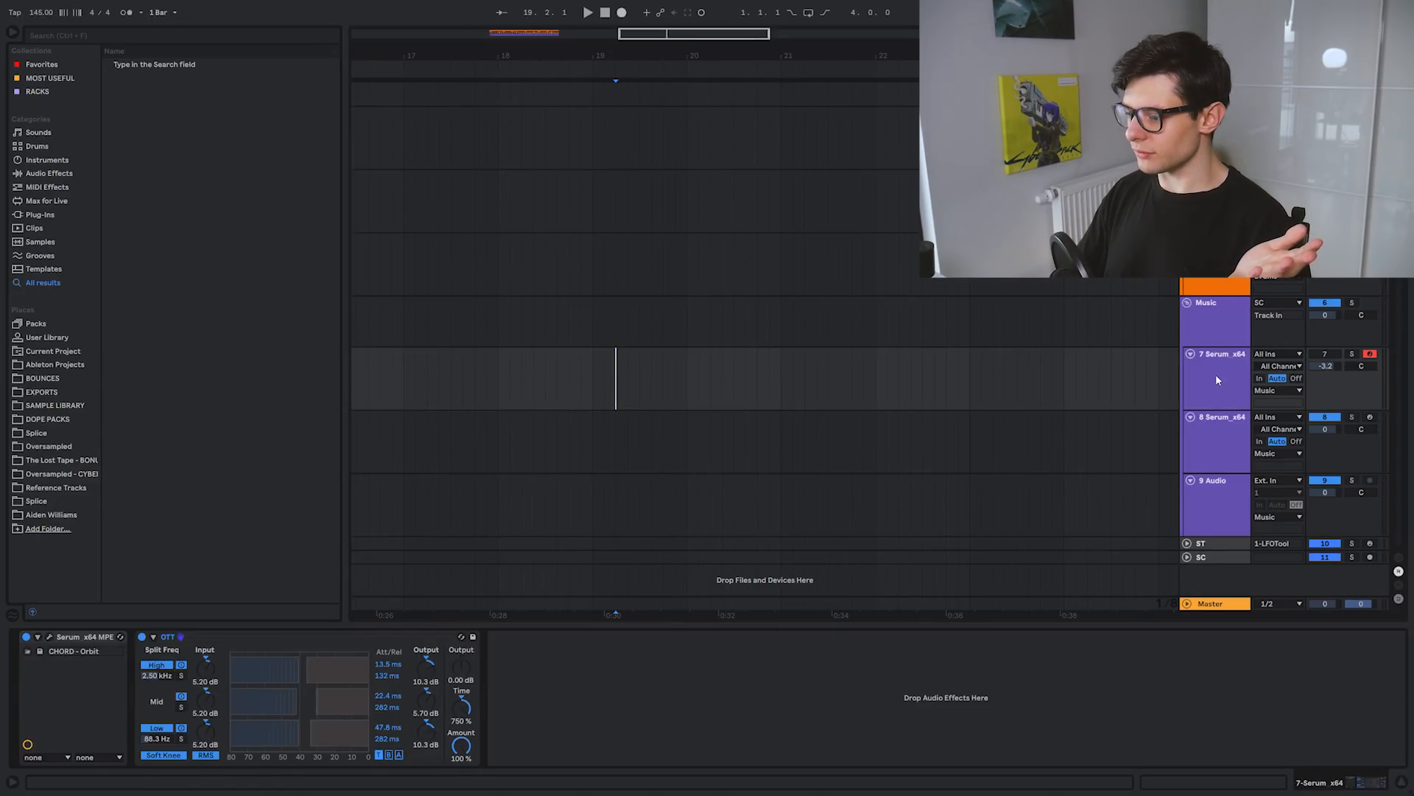
Step: Toggle the activation of the 7 Serum_x64 track and of its arrangement content around bar 19
click(1217, 380)
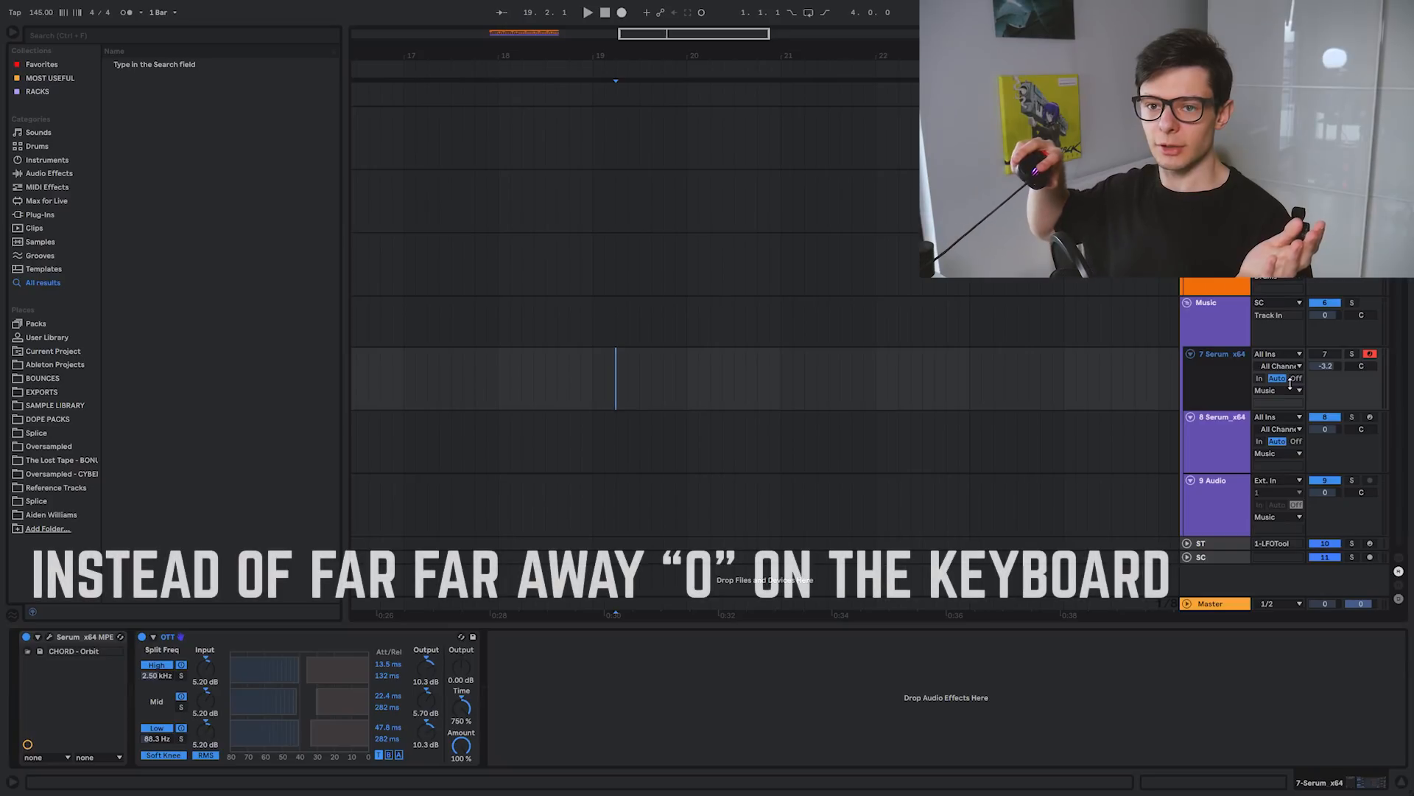
key(0)
scroll(1292, 388, up, 1)
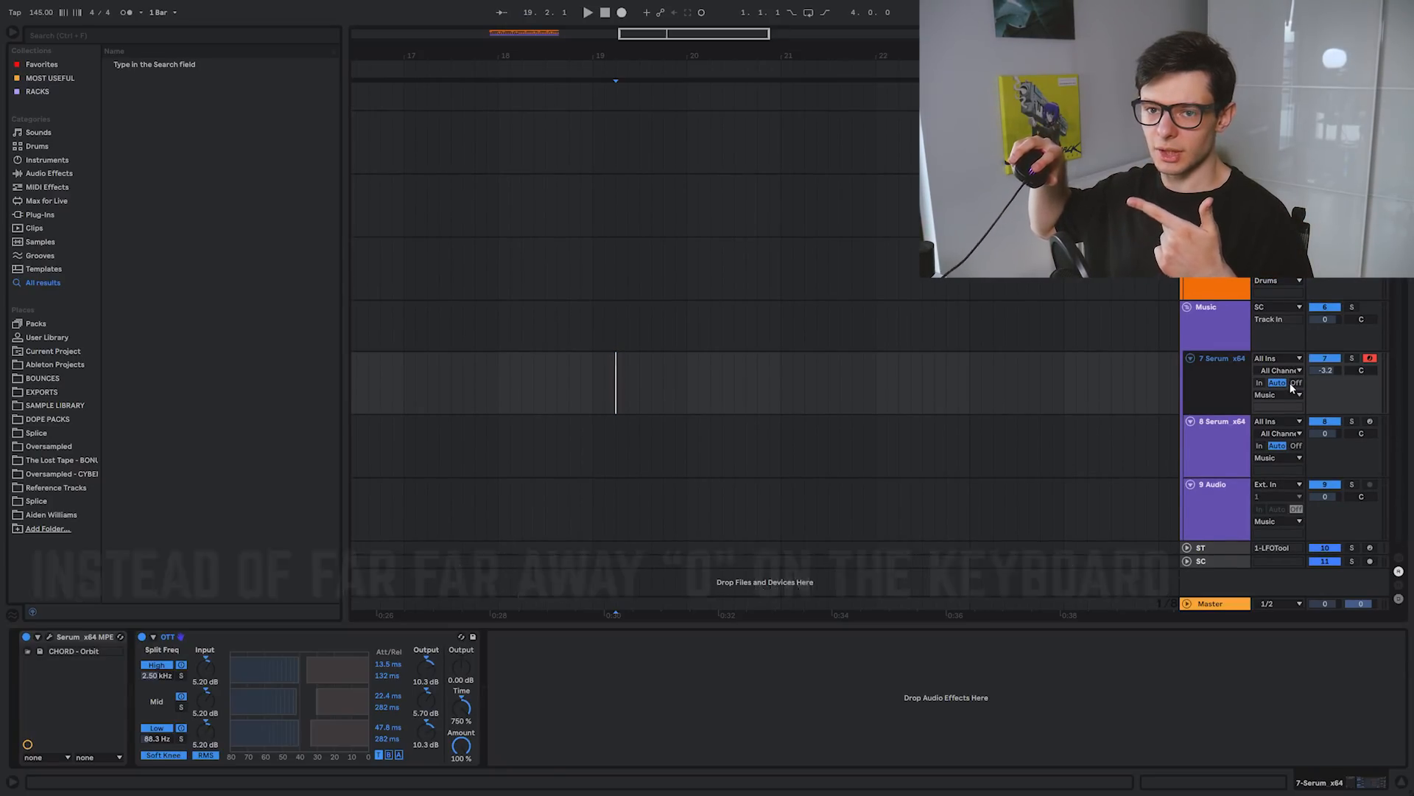
scroll(1292, 388, down, 1)
click(629, 353)
key(0)
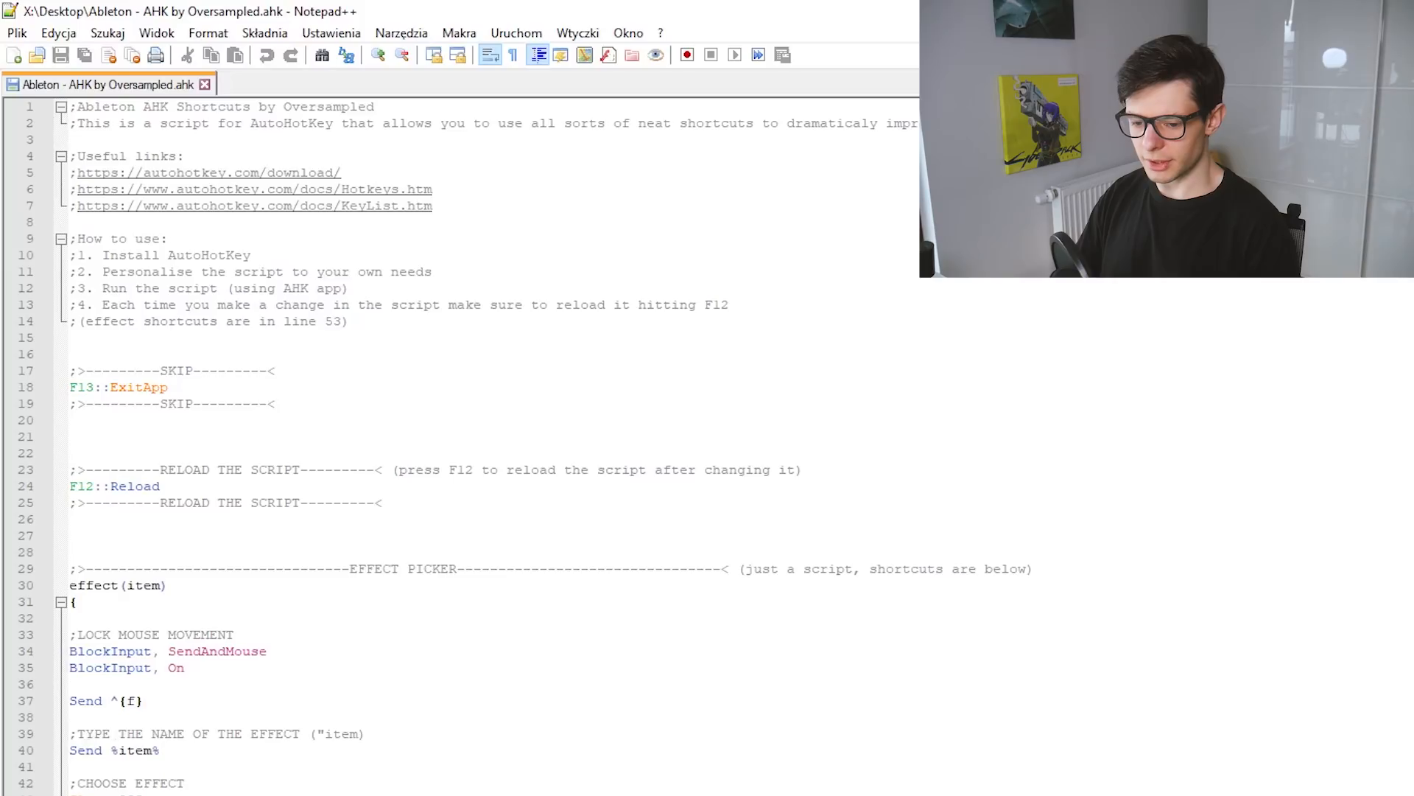
Step: Examine the EFFECT PICKER and EFFECT SHORTCUTS sections of the AutoHotkey script in Notepad++, including the EQ Eight.adv example and the usage comments
drag(740, 568, 1035, 569)
click(549, 589)
click(638, 568)
scroll(862, 610, down, 5)
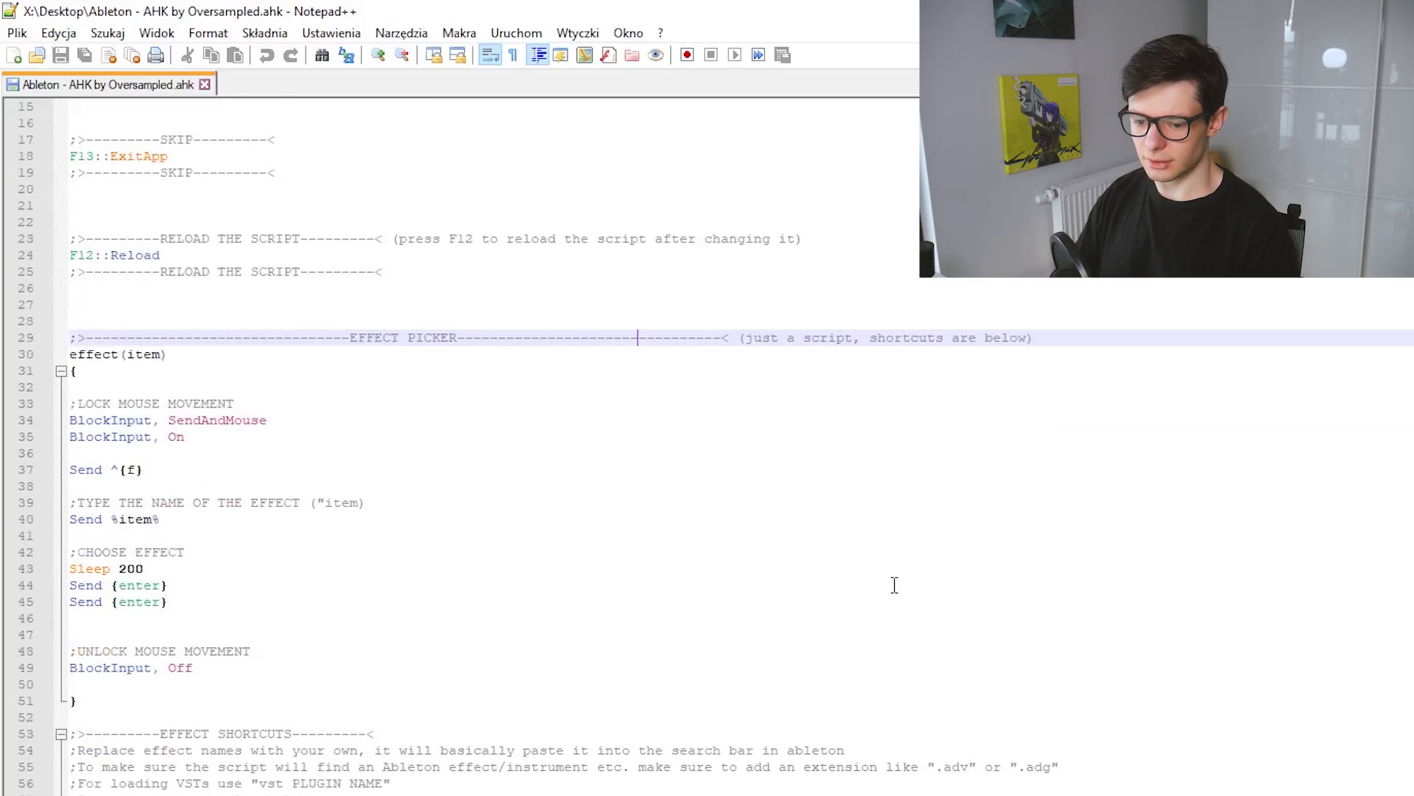
scroll(894, 585, down, 7)
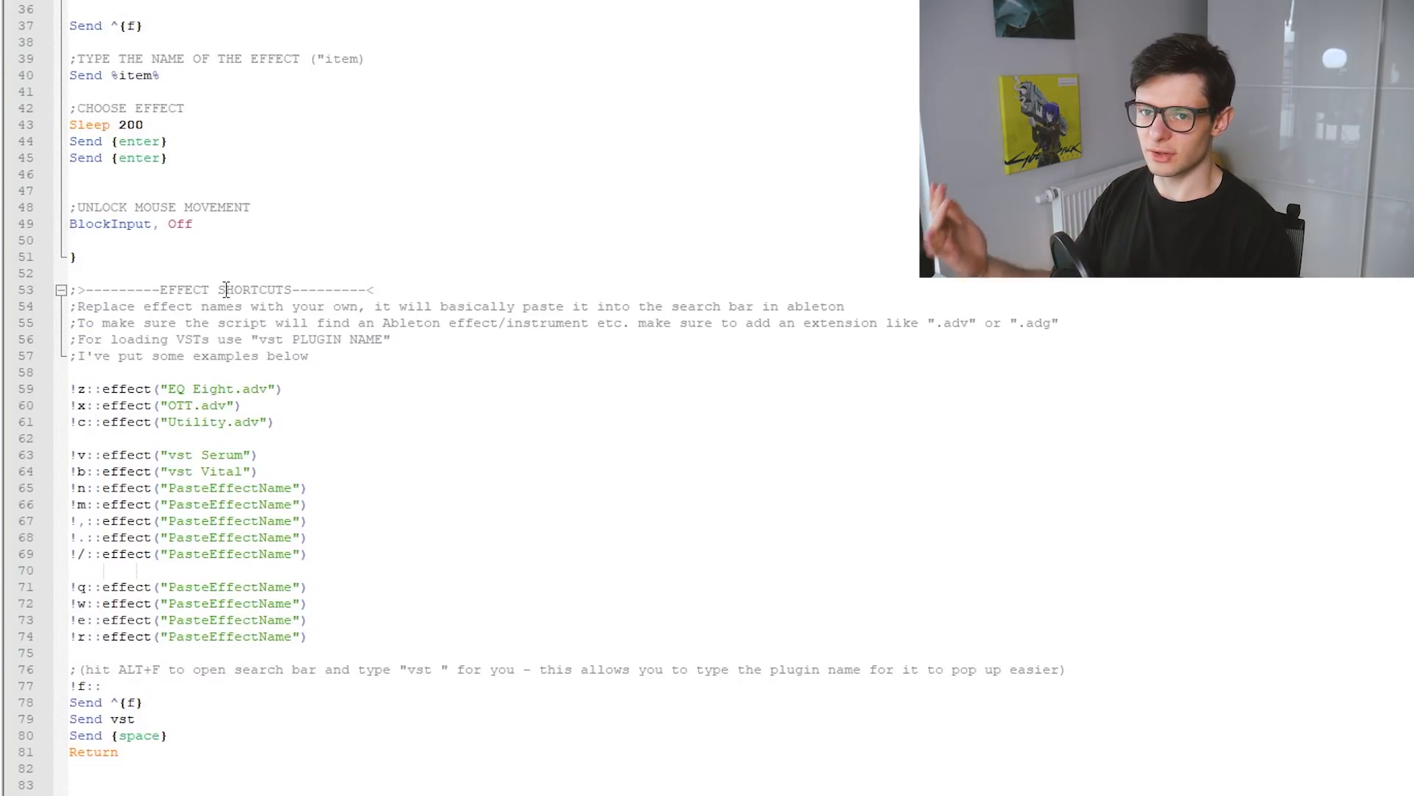
drag(71, 290, 368, 290)
scroll(339, 317, down, 2)
click(77, 273)
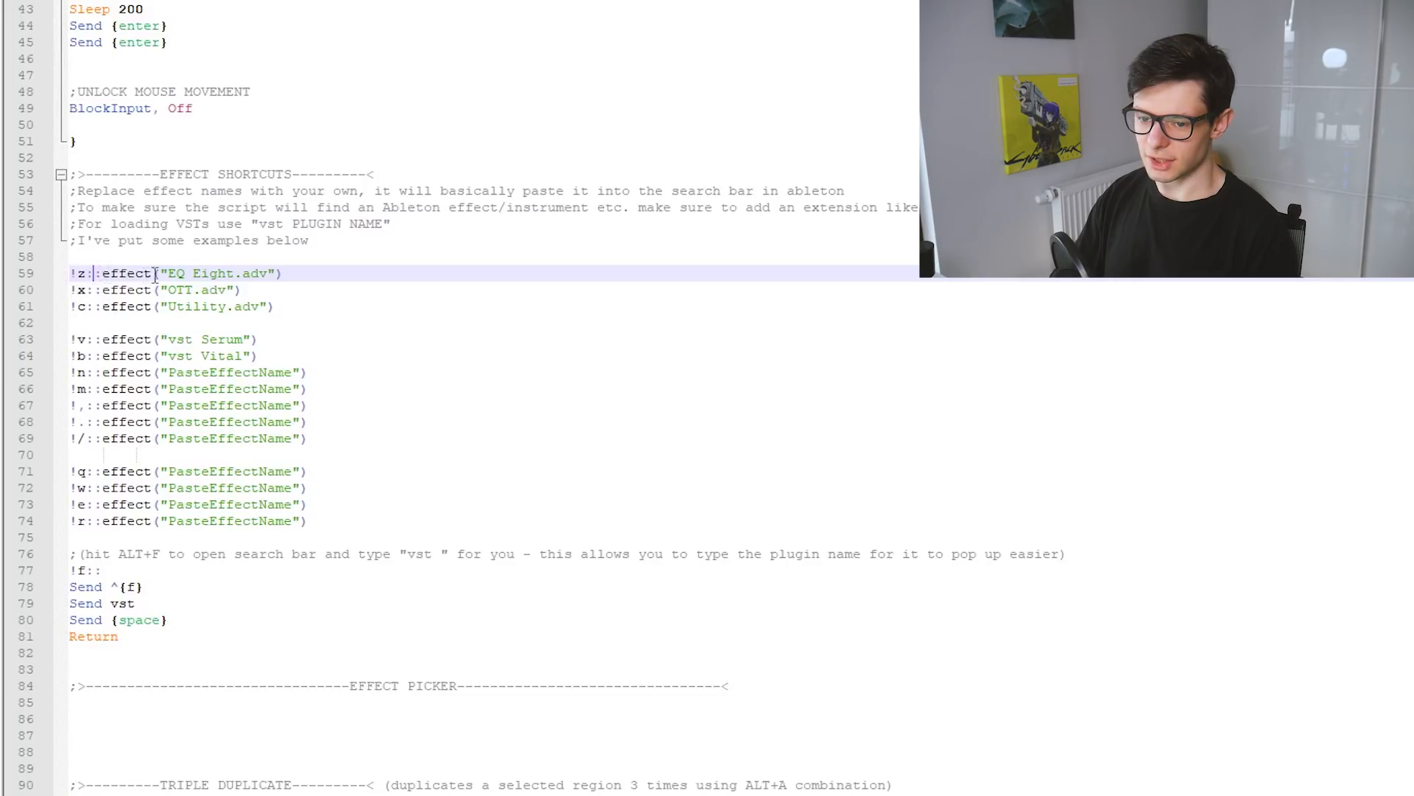
drag(169, 274, 267, 273)
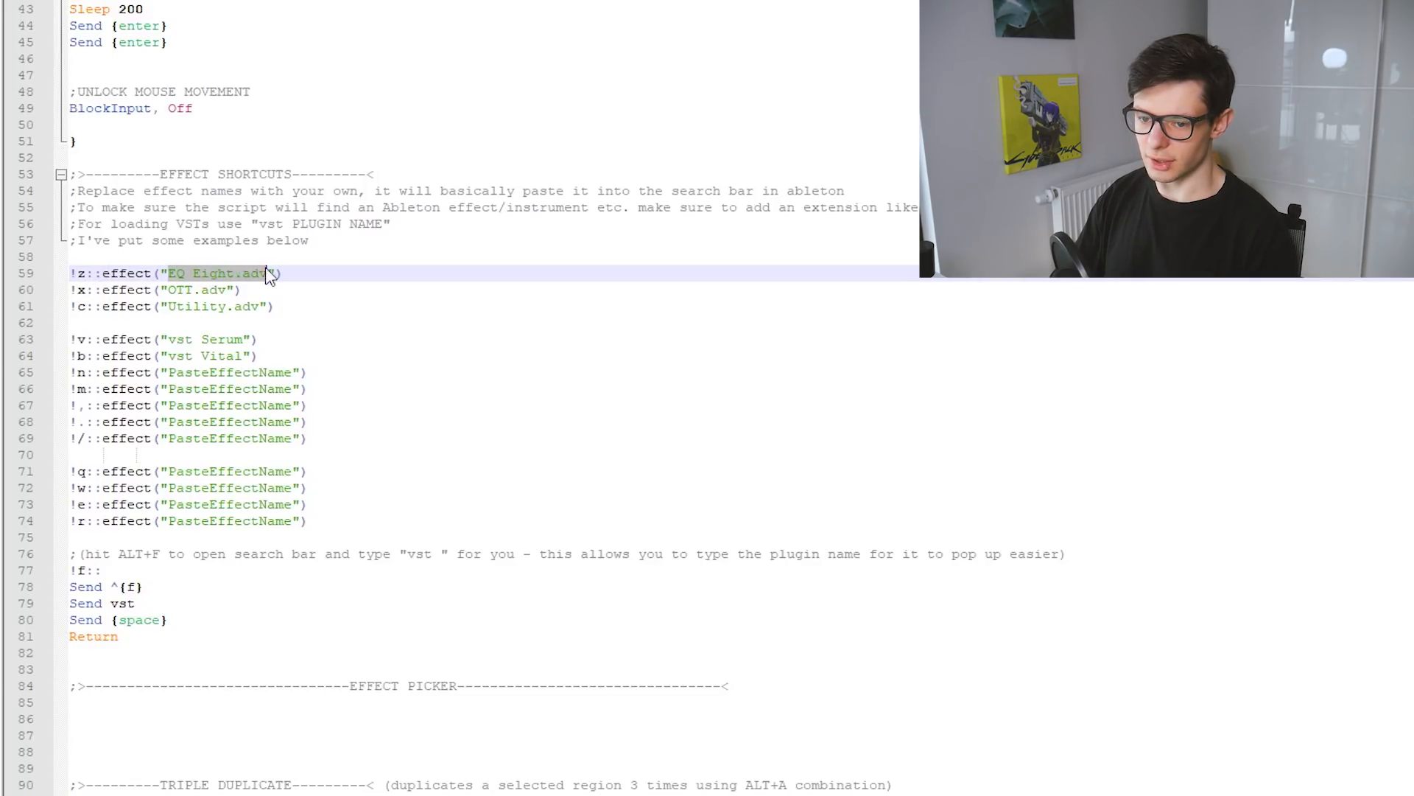
click(302, 287)
scroll(126, 149, down, 2)
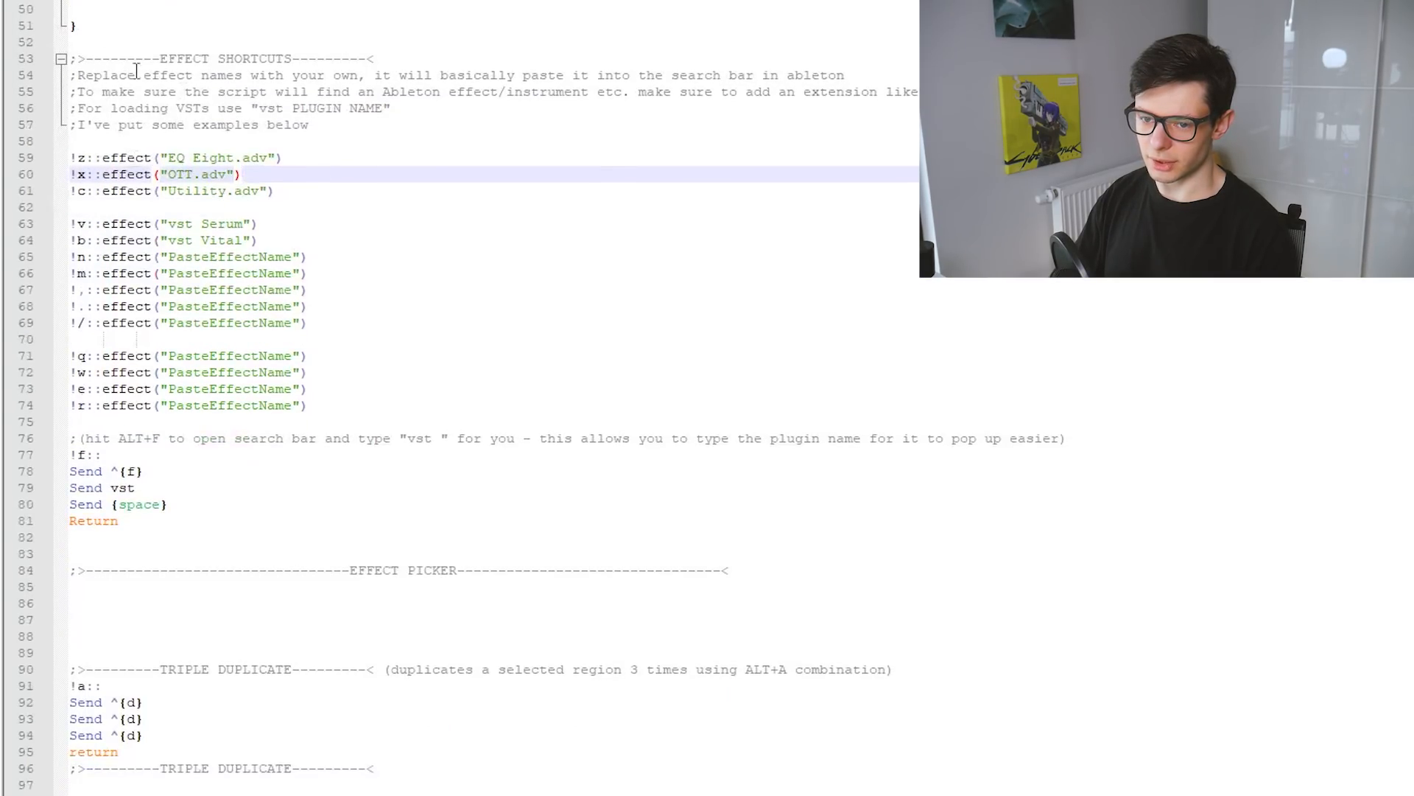
drag(85, 73, 888, 77)
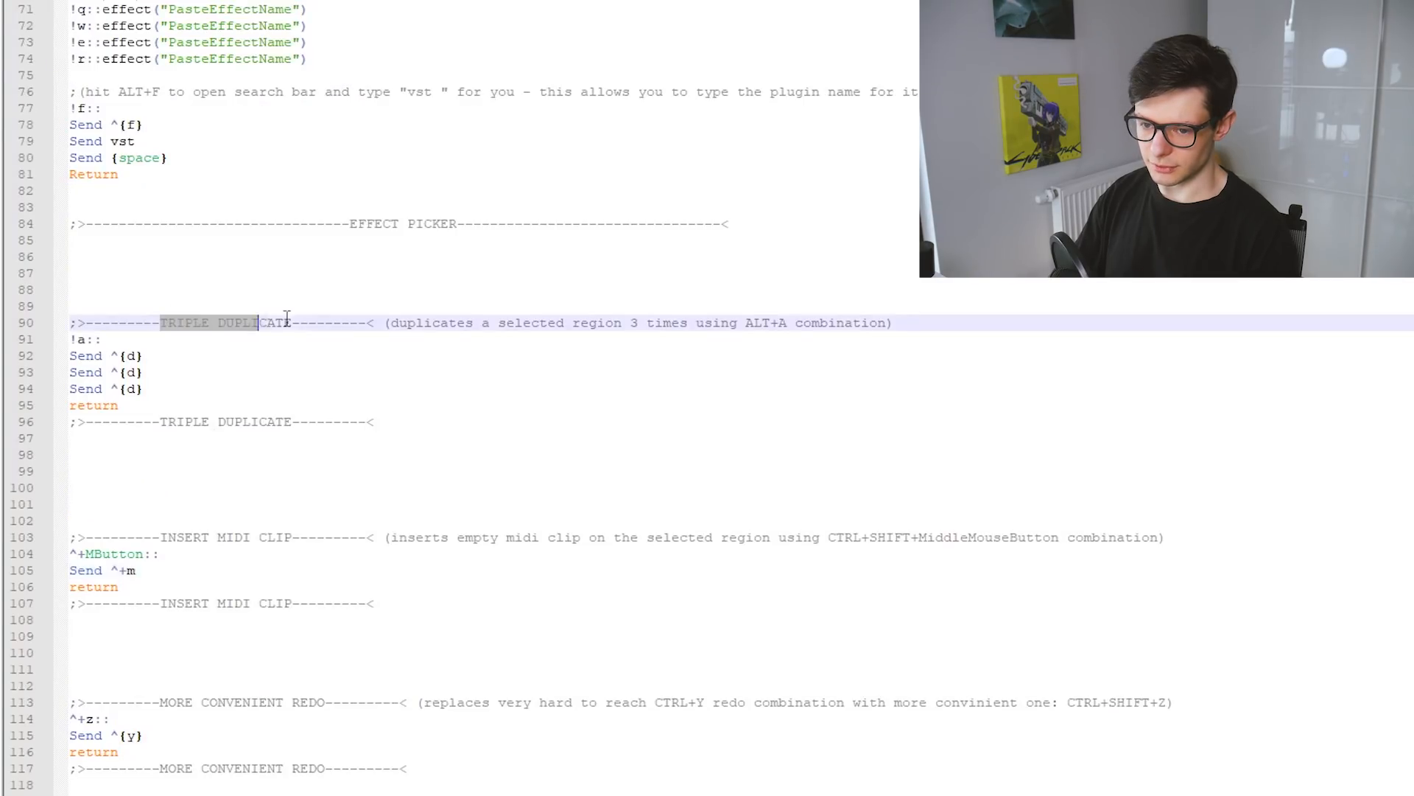
Step: Add two more Send ^{d} lines to the TRIPLE DUPLICATE section of the script
click(333, 392)
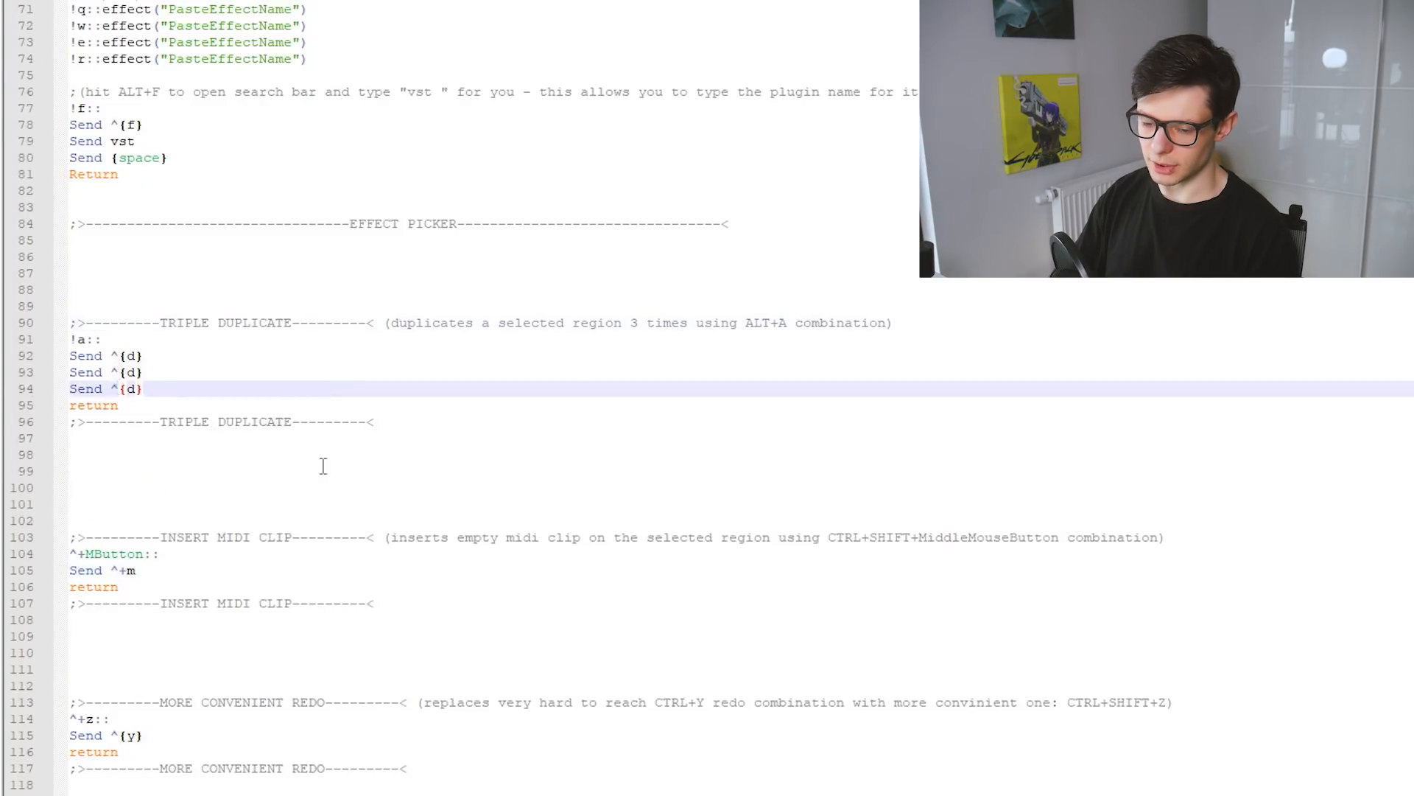
scroll(301, 295, down, 2)
drag(176, 290, 70, 291)
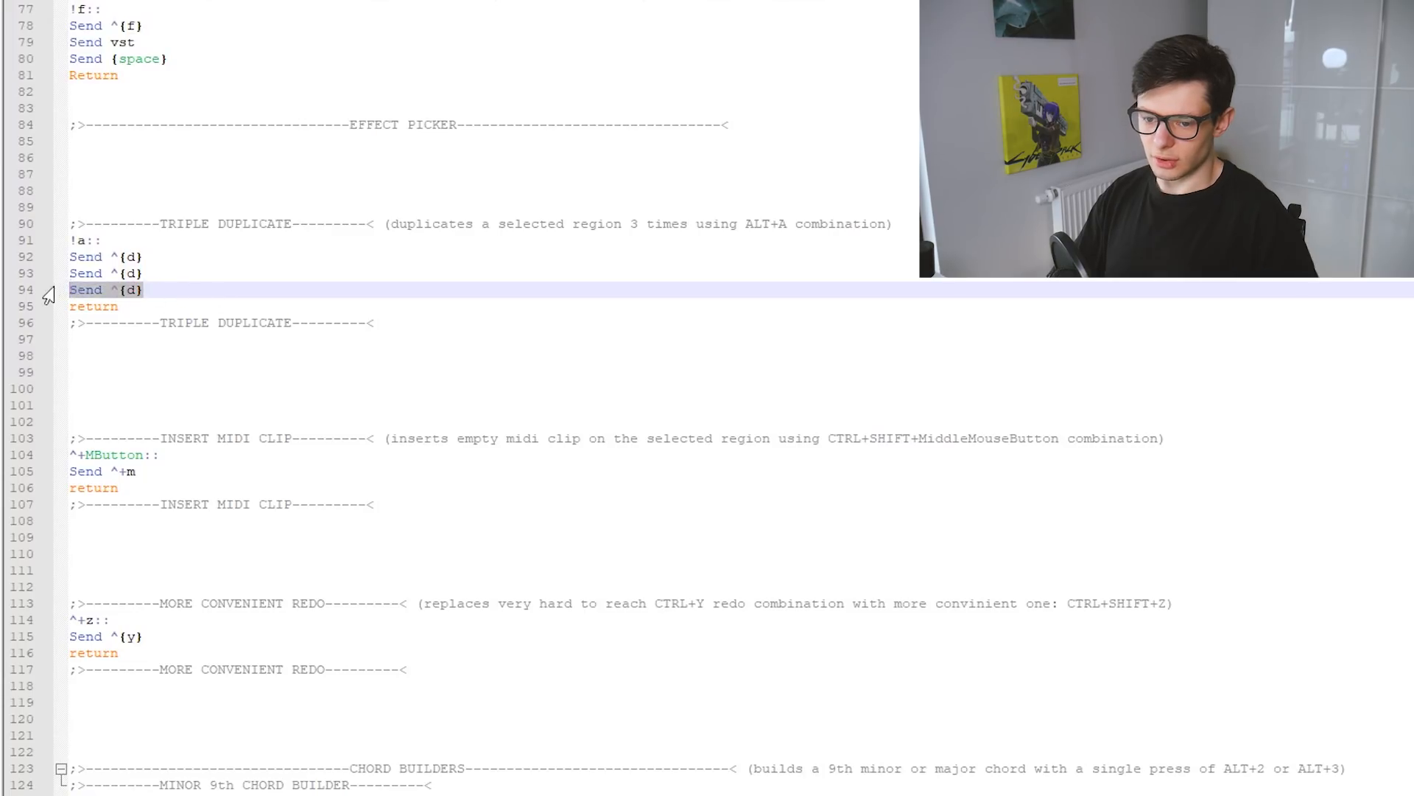
key(ctrl+c)
click(193, 286)
key(Return)
key(ctrl+v)
key(Return)
key(ctrl+v)
key(Return)
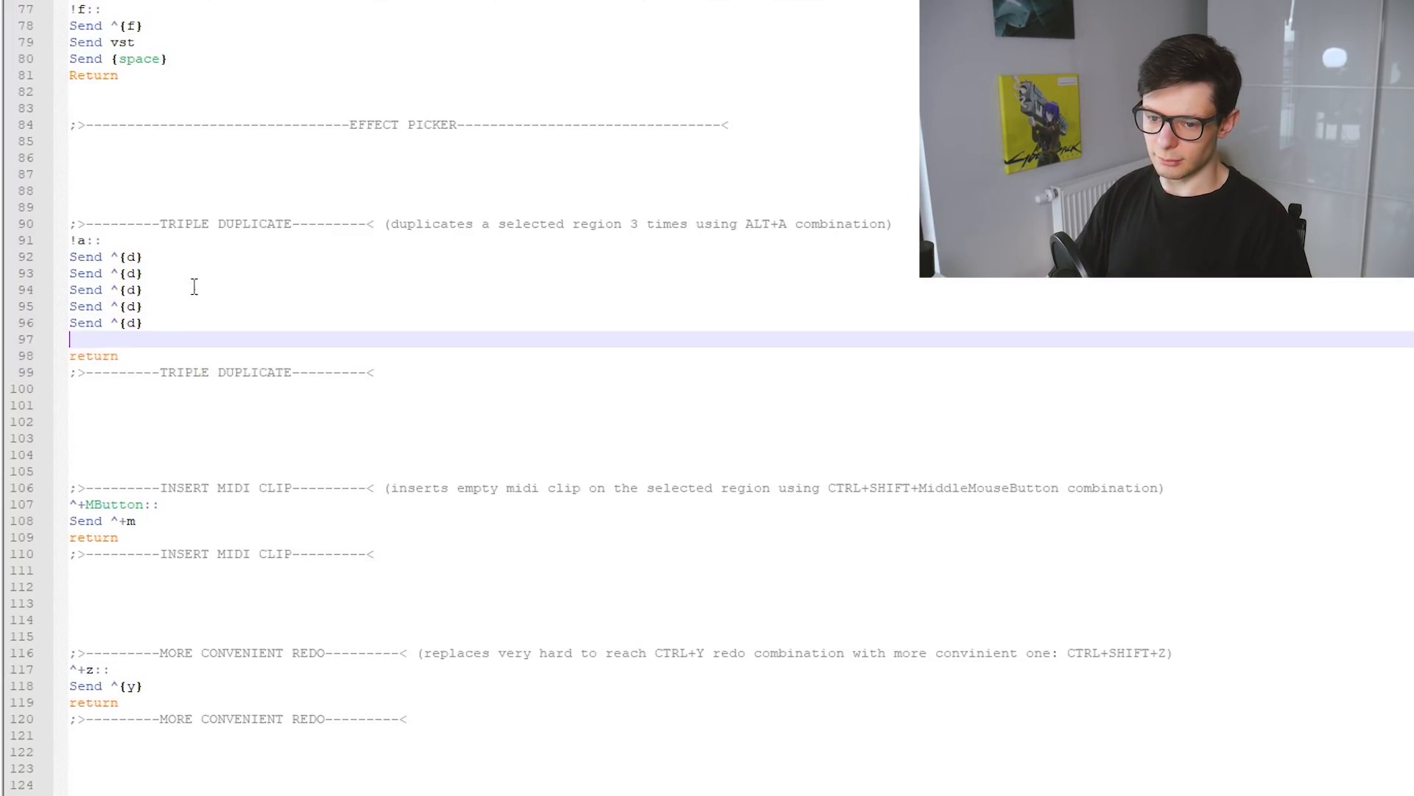
Step: Undo the extra Send ^{d} lines added to the TRIPLE DUPLICATE section
key(ctrl+z)
key(ctrl+z)
key(ctrl+z)
key(ctrl+z)
key(ctrl+z)
key(ctrl+z)
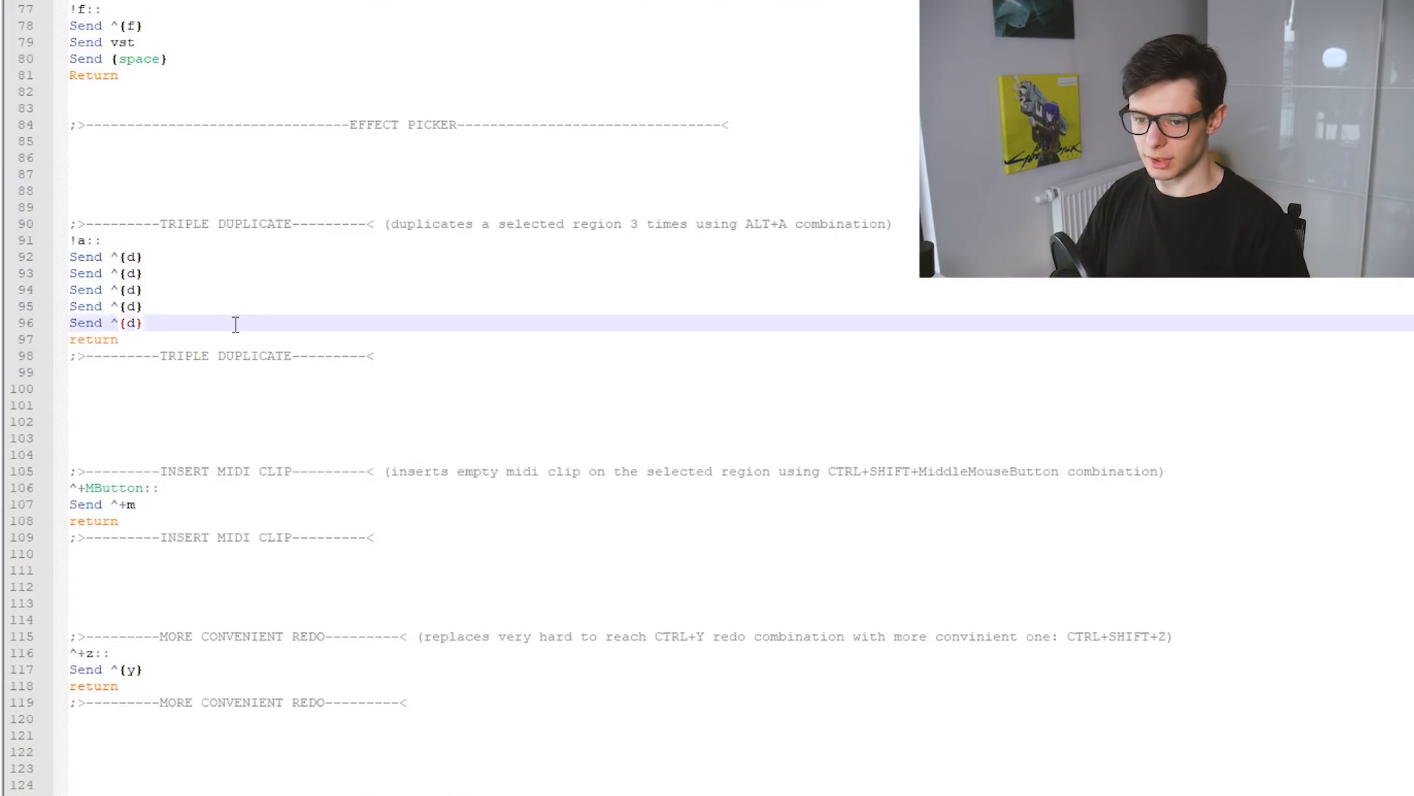
click(231, 321)
Step: Examine the shortcut combination described in the script's INSERT MIDI CLIP section
scroll(118, 352, down, 2)
scroll(118, 353, down, 2)
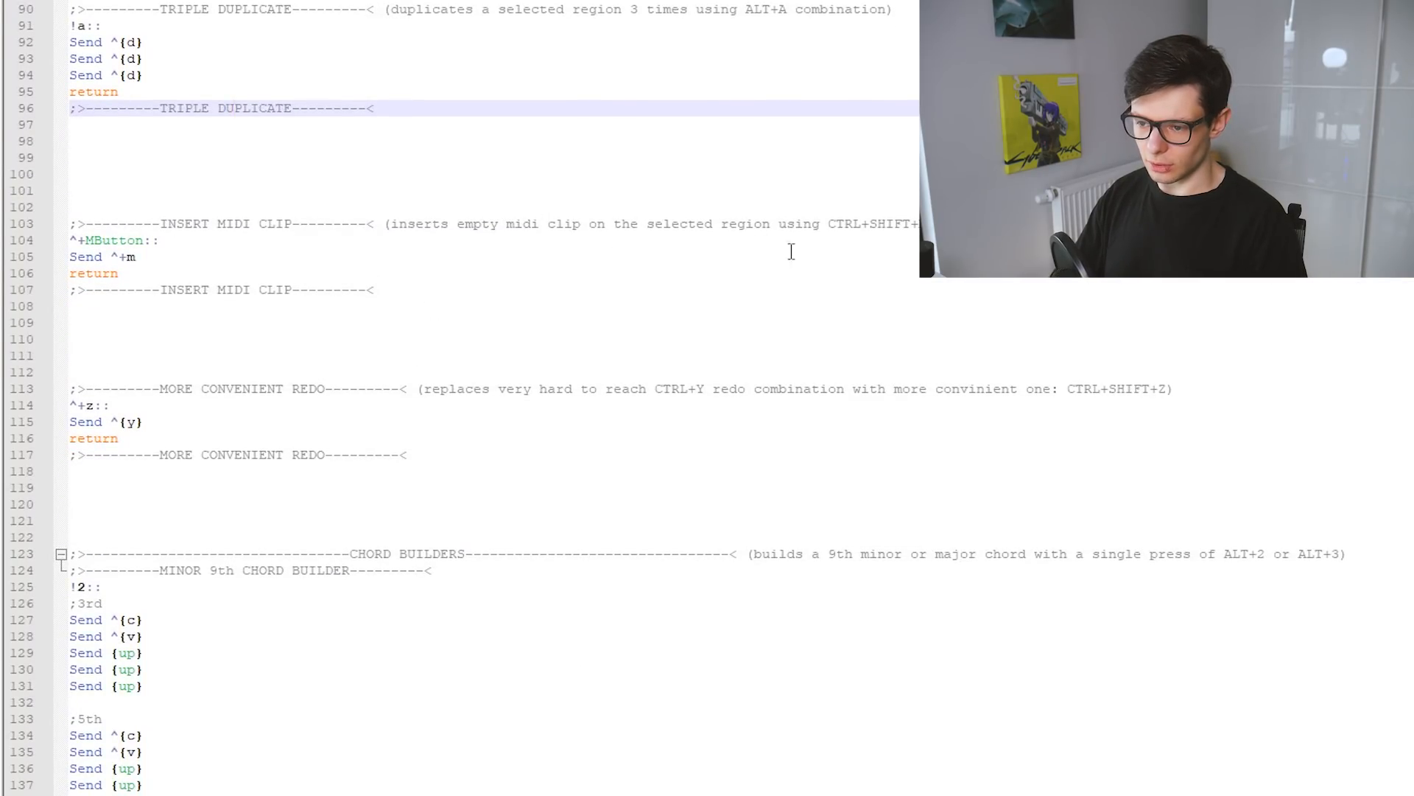
drag(830, 223, 917, 223)
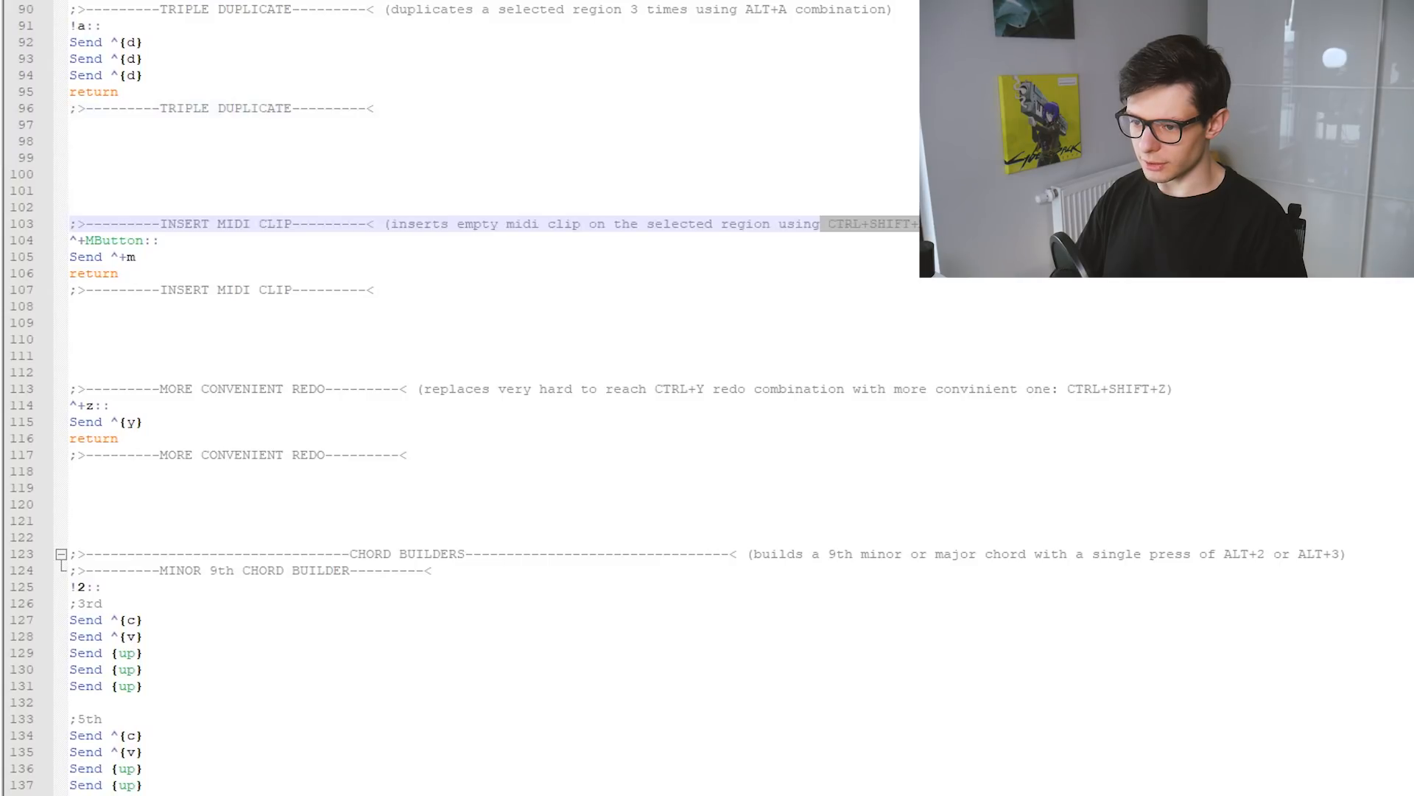
key(alt+Tab)
key(alt+Tab)
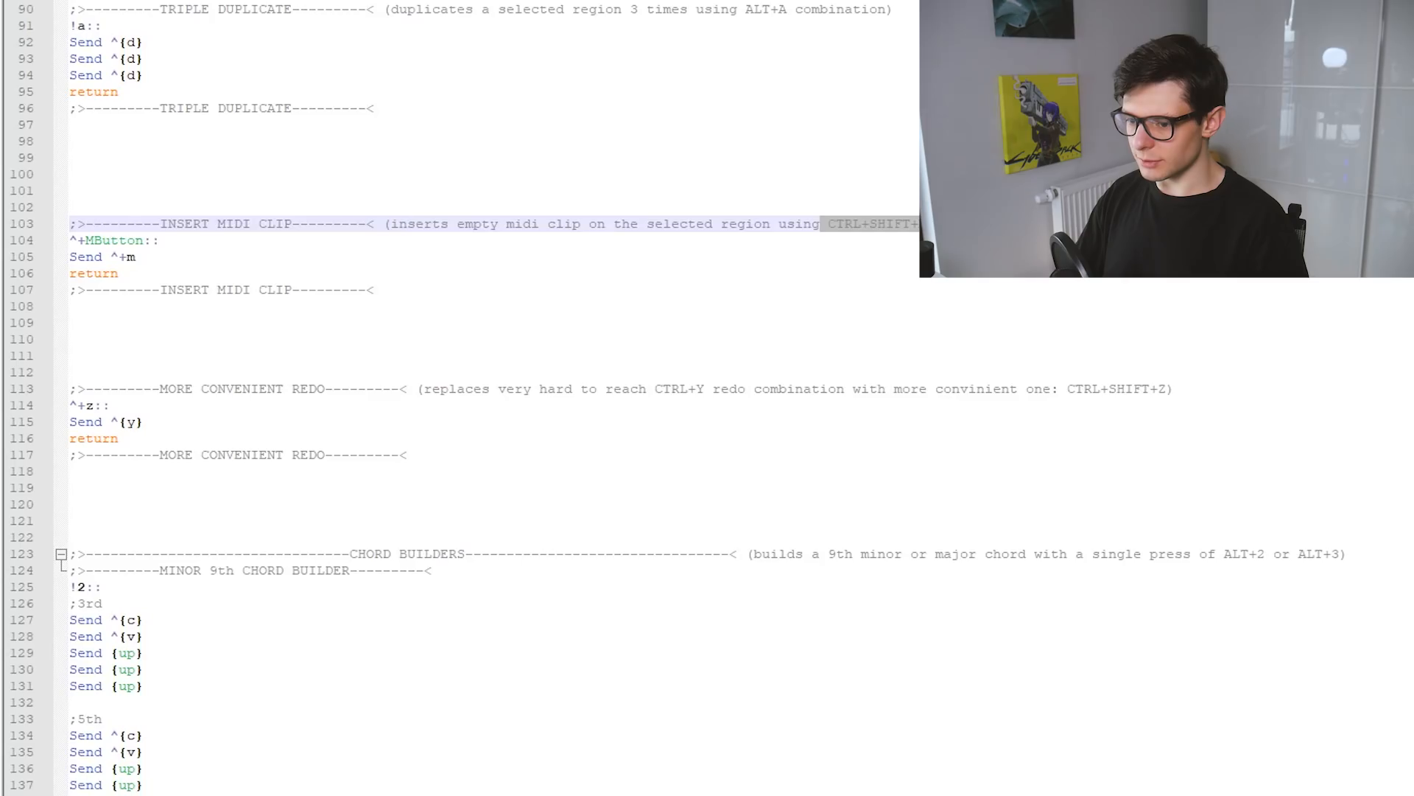
scroll(167, 257, down, 3)
click(167, 223)
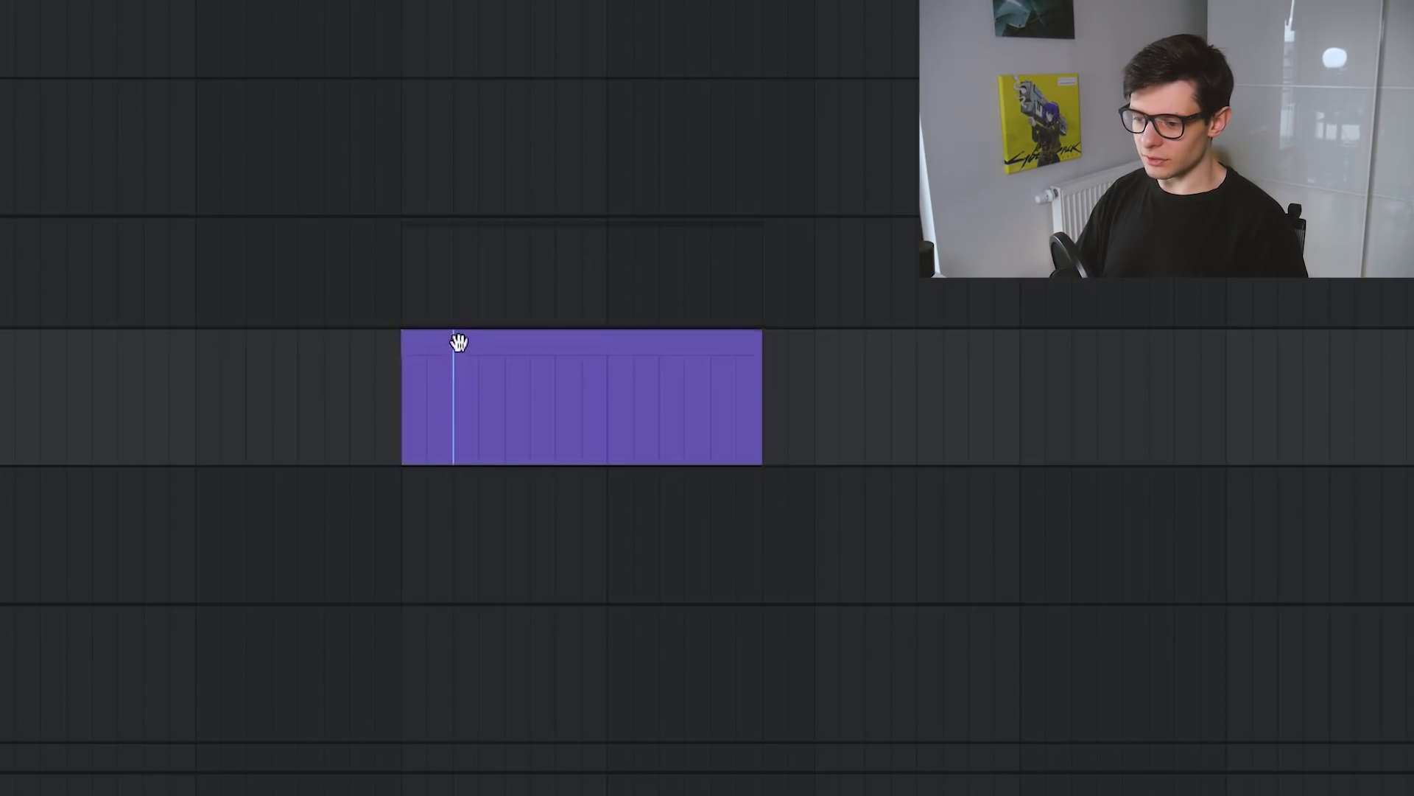
Step: In Ableton Live, repeatedly insert an empty MIDI clip over the selected region and delete it, finishing with a clip inserted
ctrl+shift+middle_click(459, 345)
key(Delete)
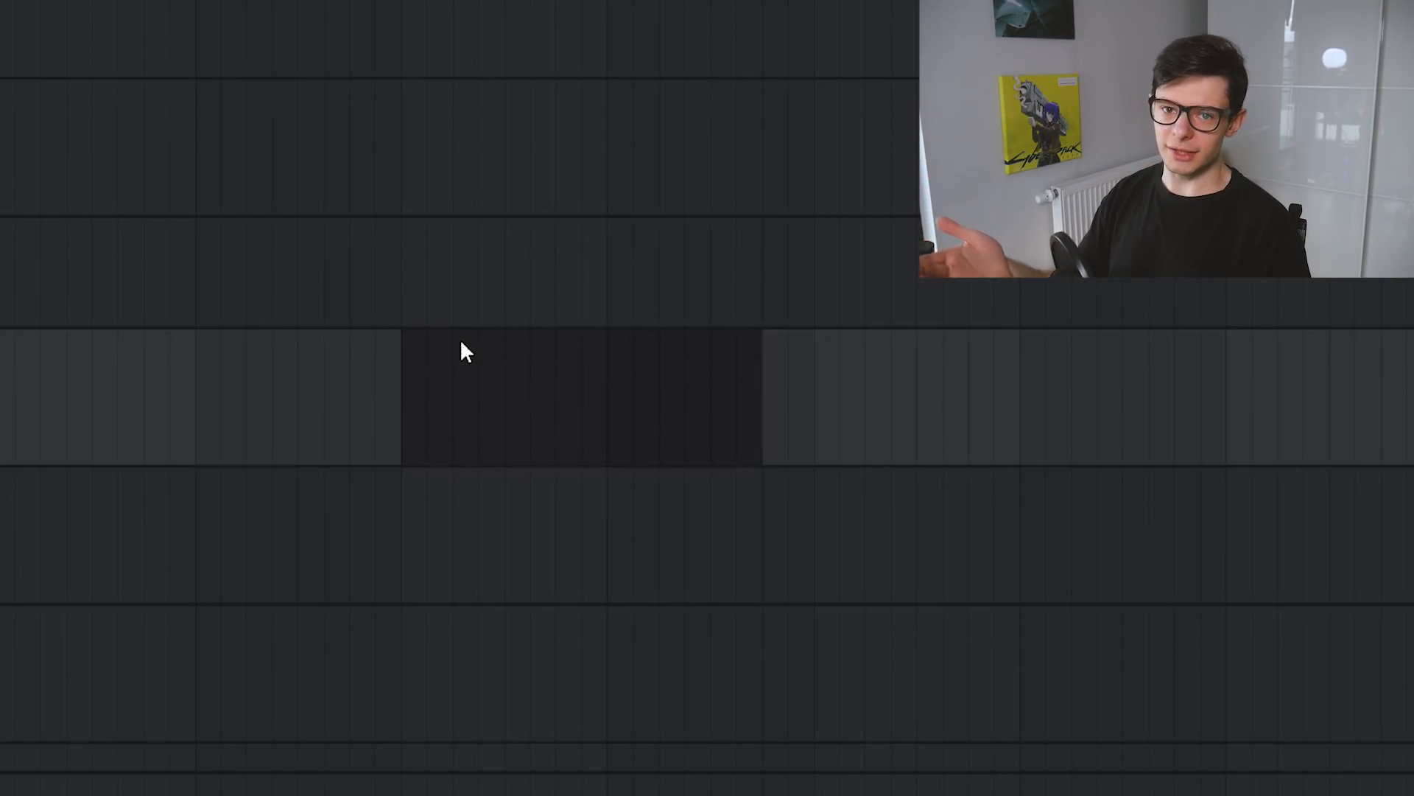
key(ctrl+shift+m)
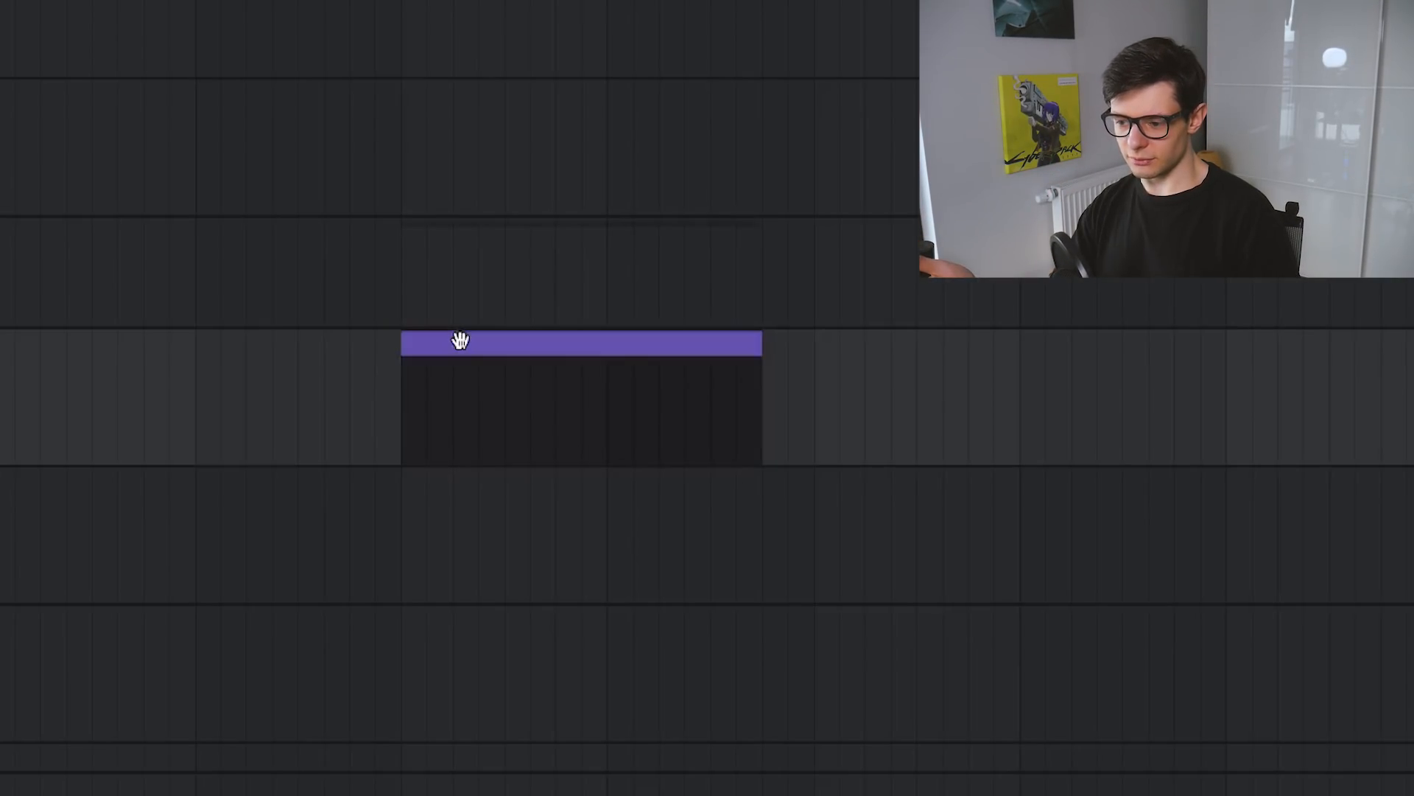
key(Delete)
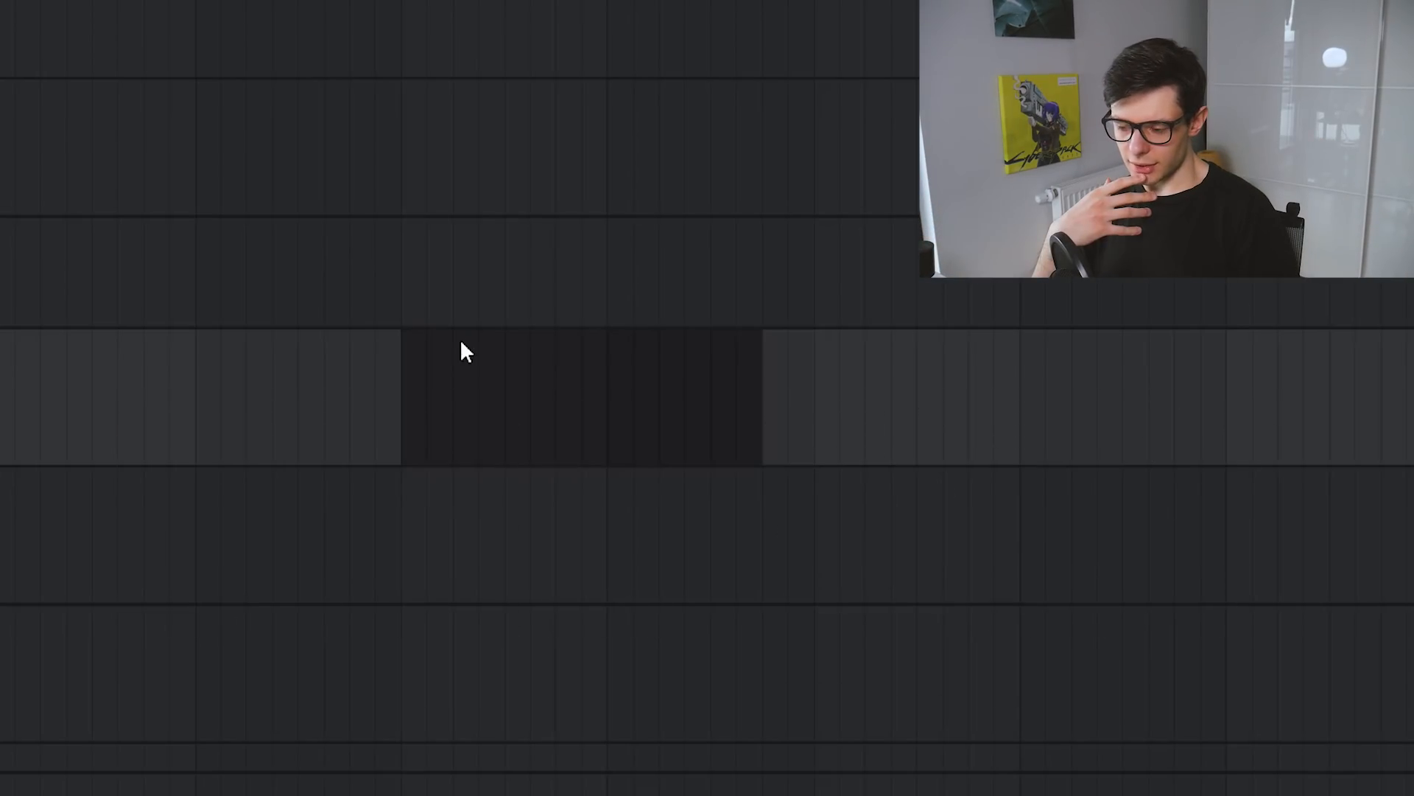
key(ctrl+shift+m)
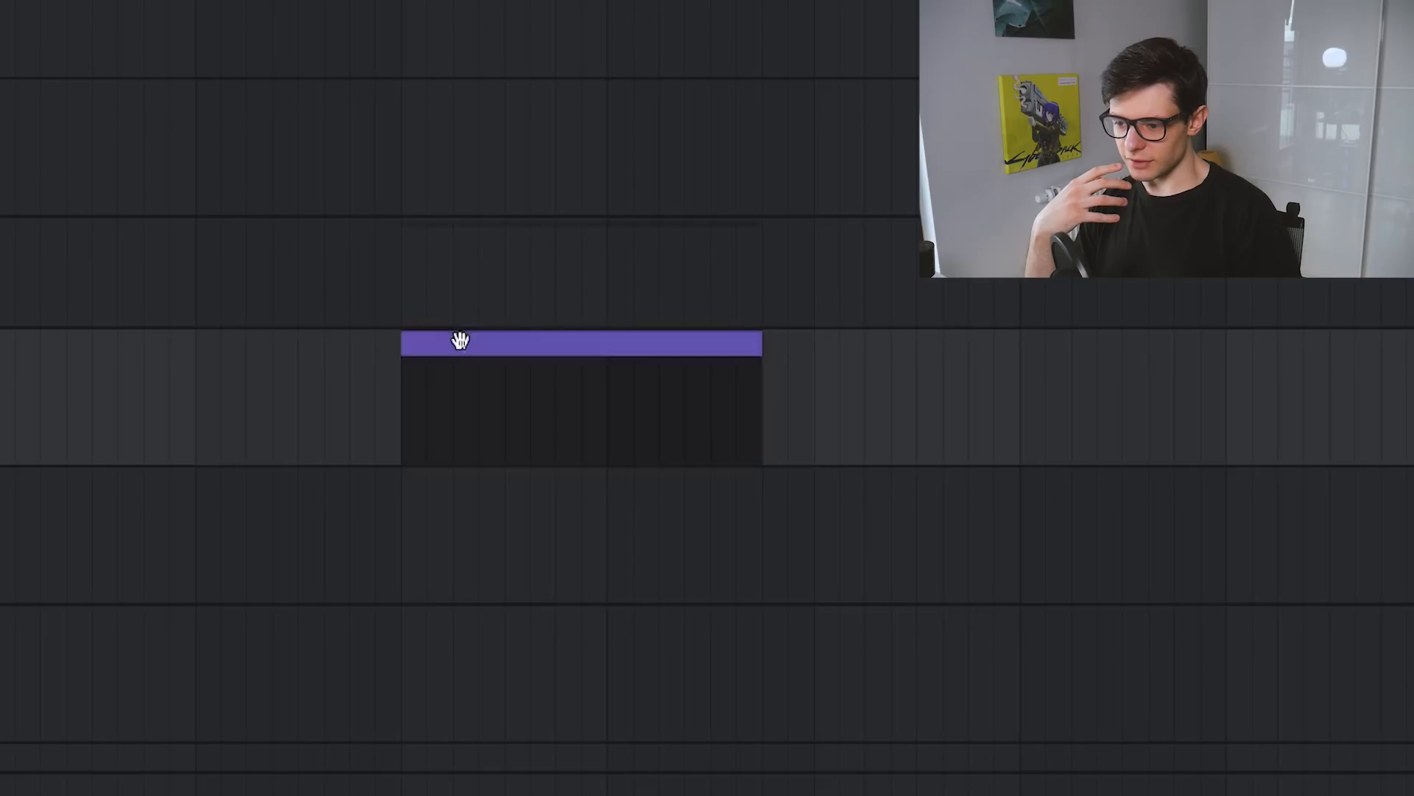
key(Delete)
key(ctrl+shift+m)
key(Delete)
key(ctrl+shift+m)
key(Delete)
key(ctrl+shift+m)
key(Delete)
key(ctrl+shift+m)
Step: Return to Notepad++ and examine the MORE CONVENIENT REDO section and the minor and major 9th CHORD BUILDERS
key(alt+Tab)
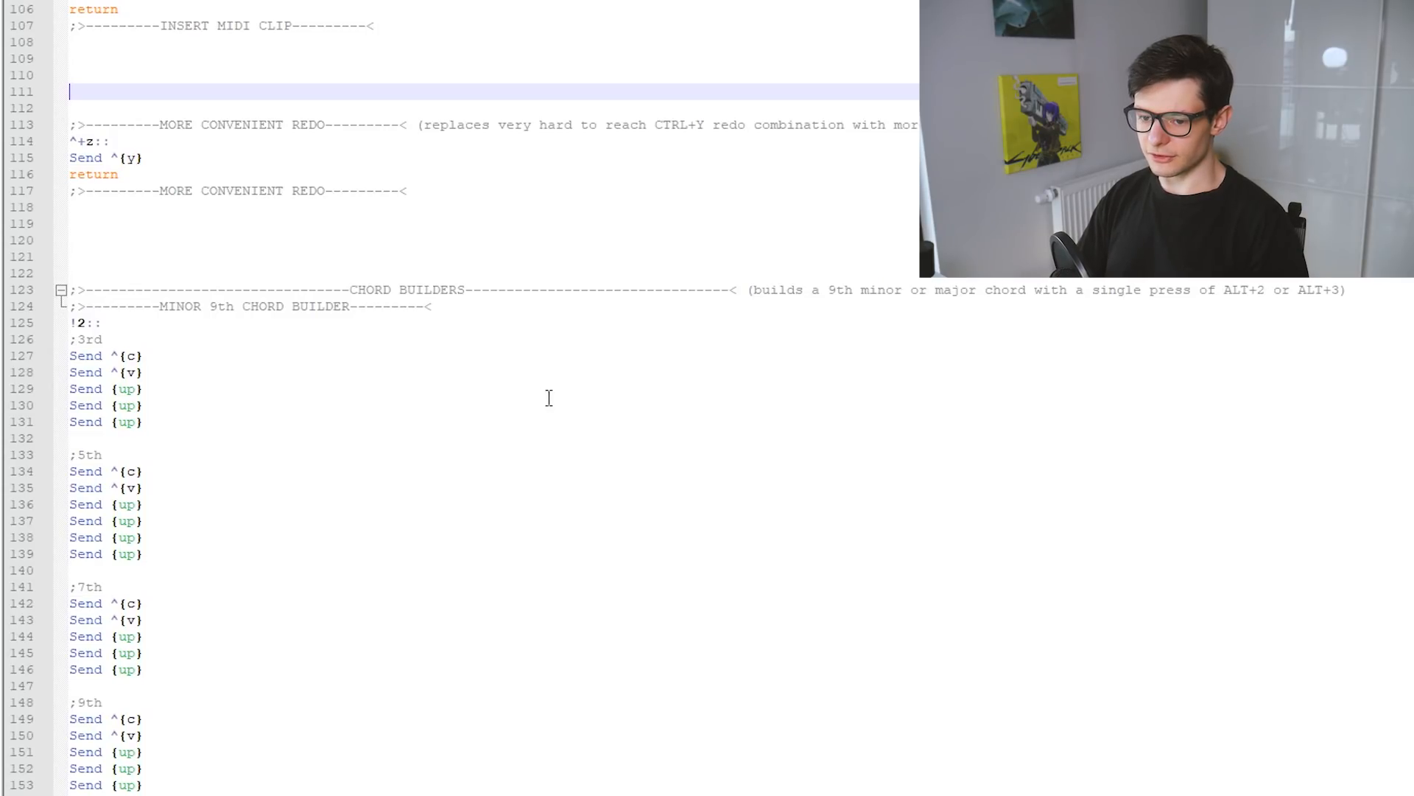
scroll(545, 398, down, 5)
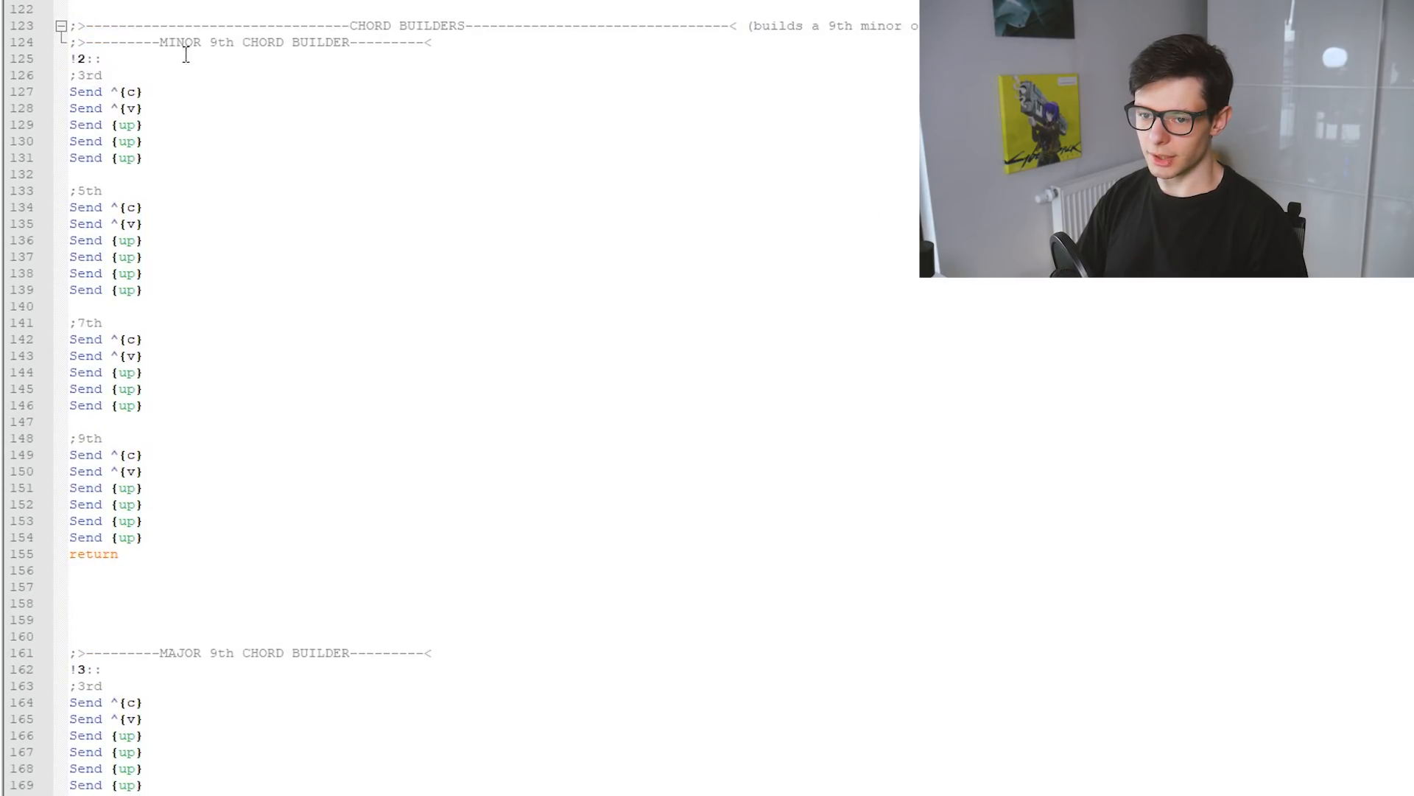
scroll(243, 74, down, 3)
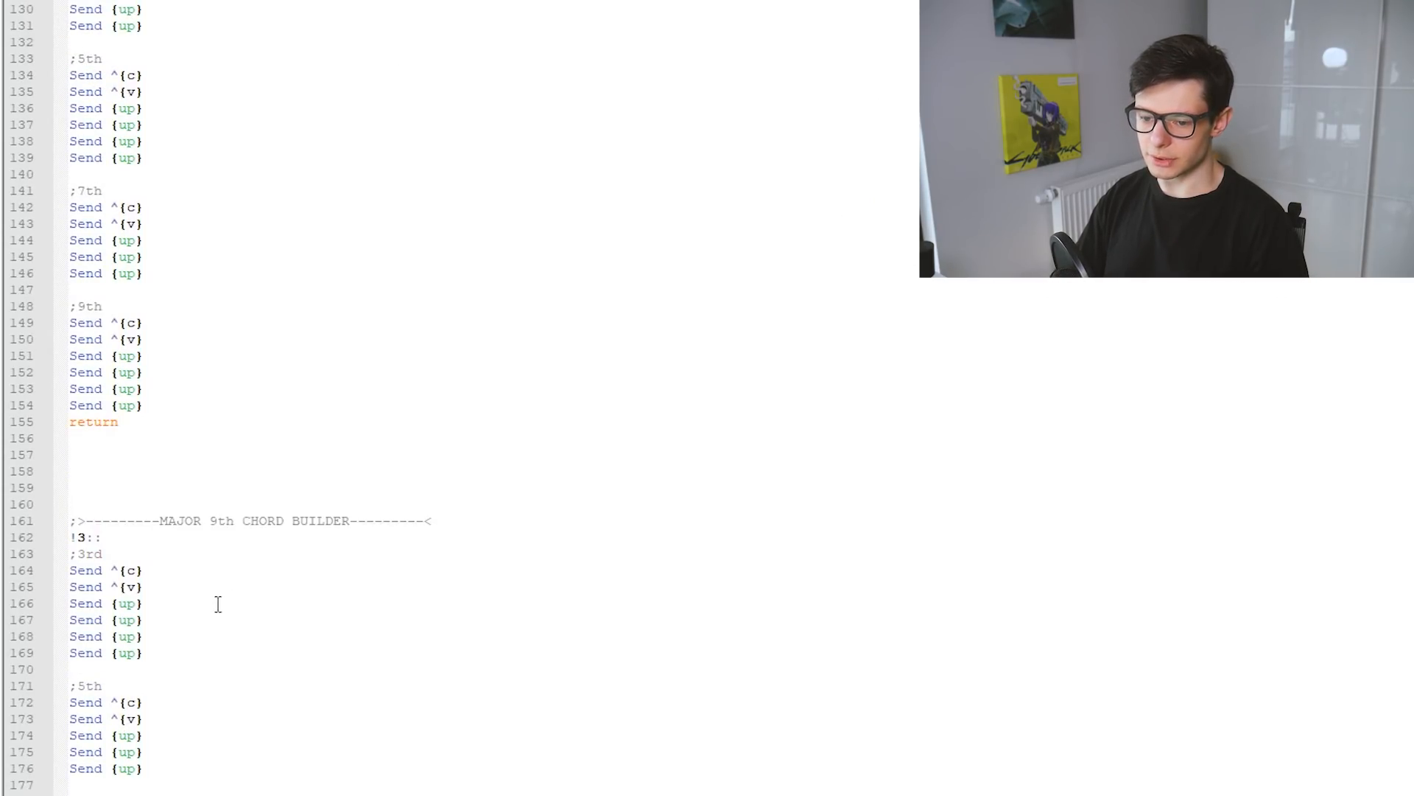
scroll(220, 596, down, 3)
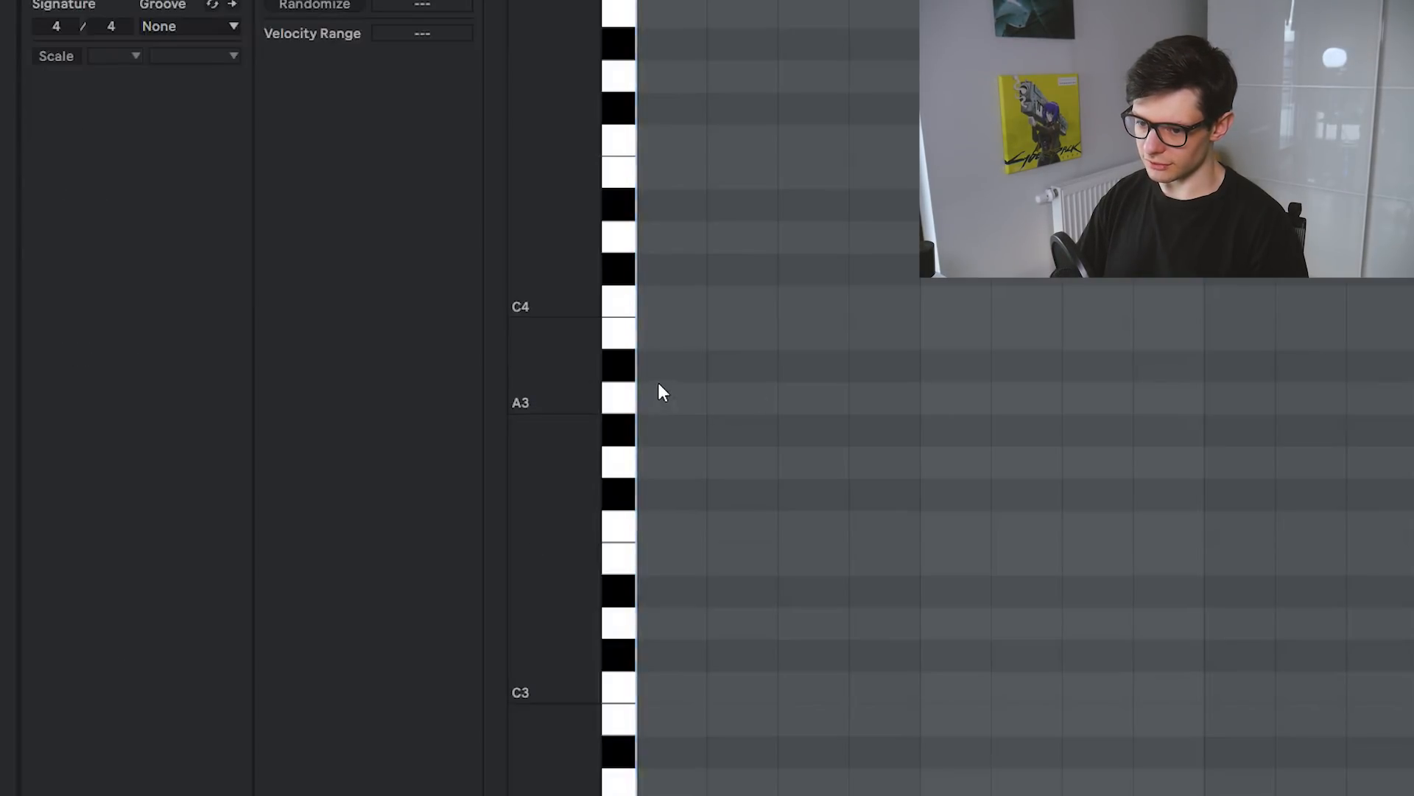
Step: In Ableton Live's piano roll, build a two-beat minor 9th chord from an A3 note lowered to D3, and play it
drag(658, 384, 1215, 382)
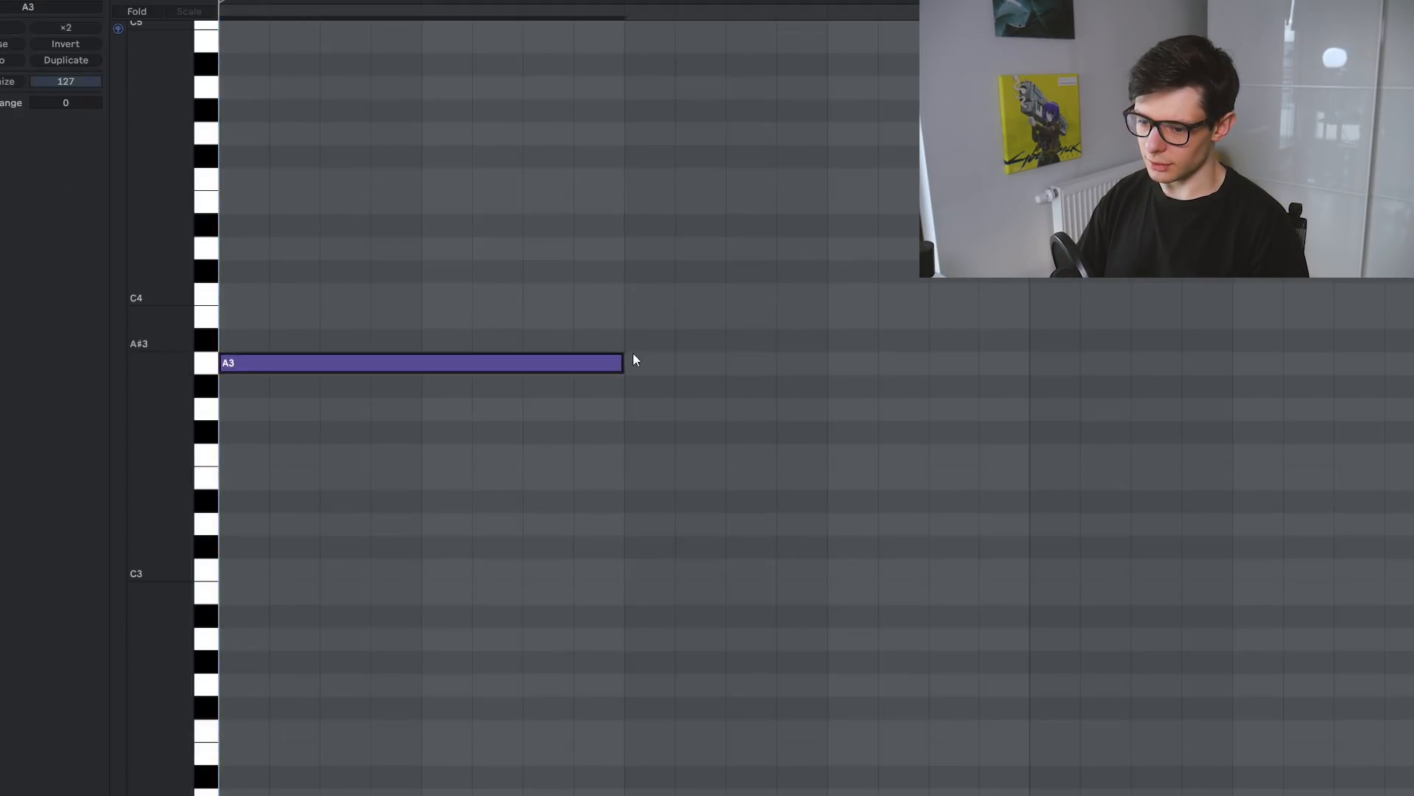
key(Down)
key(Down)
key(Down)
key(Down)
key(Down)
key(Down)
key(Down)
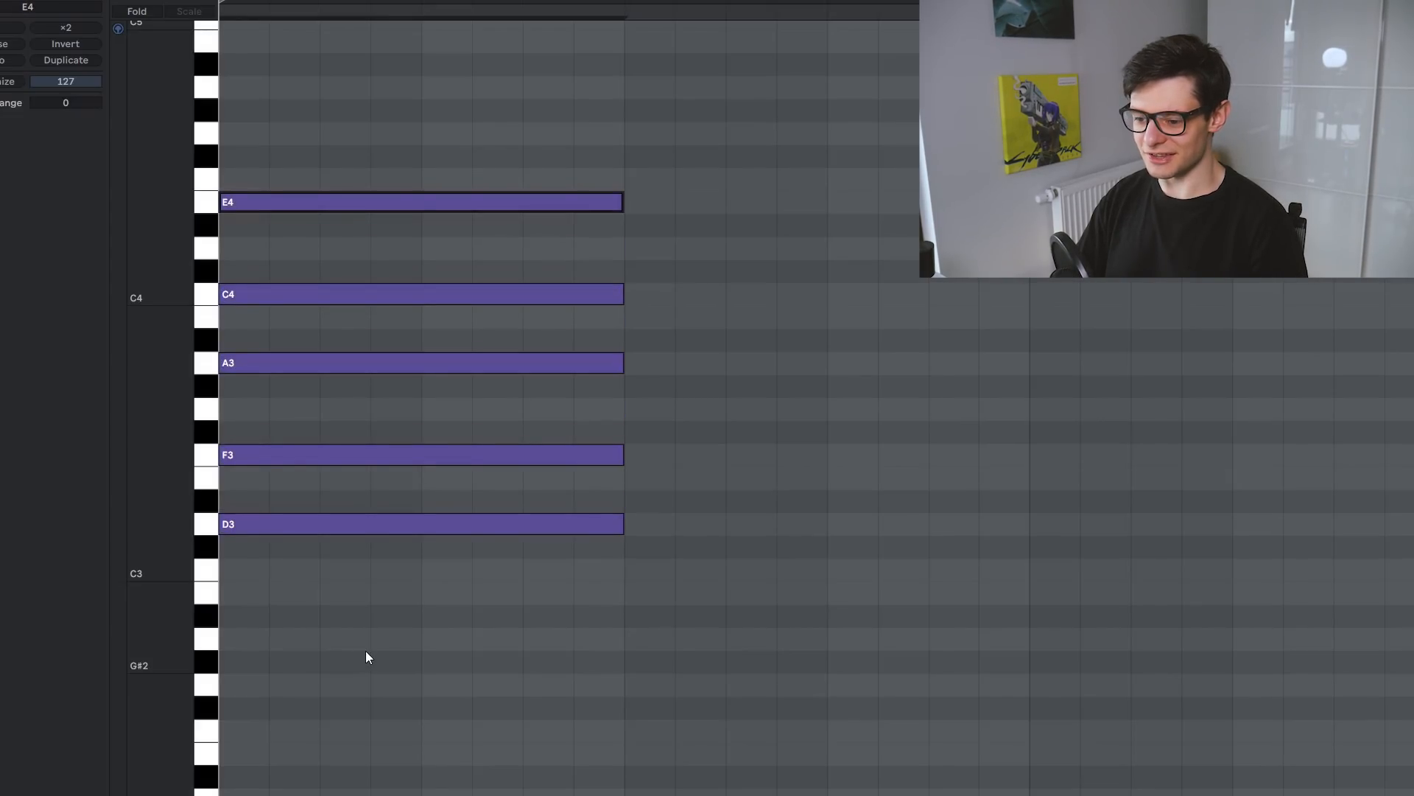
key(space)
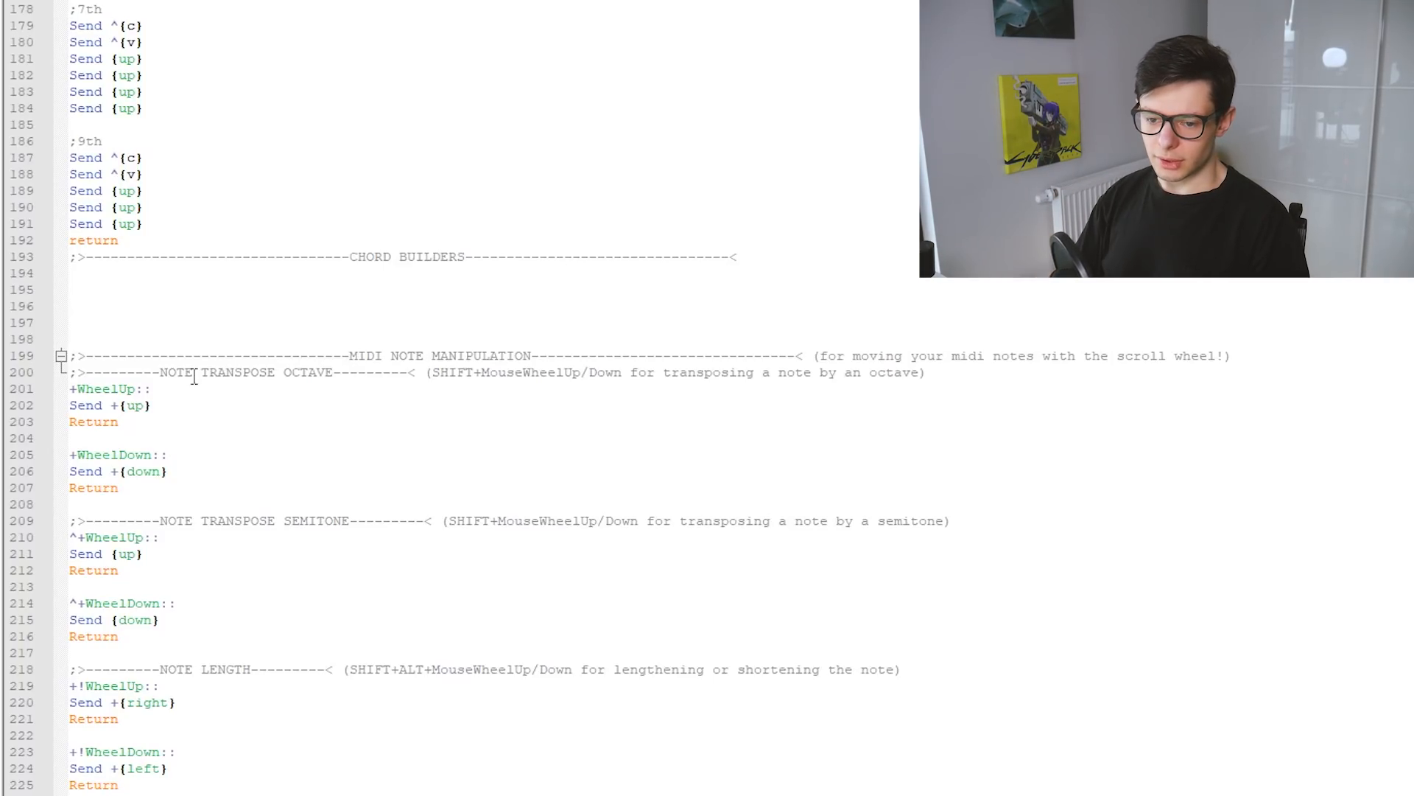
Step: In Notepad++, examine the note transpose shortcuts under MIDI NOTE MANIPULATION and go back to the EFFECT PICKER section
click(600, 375)
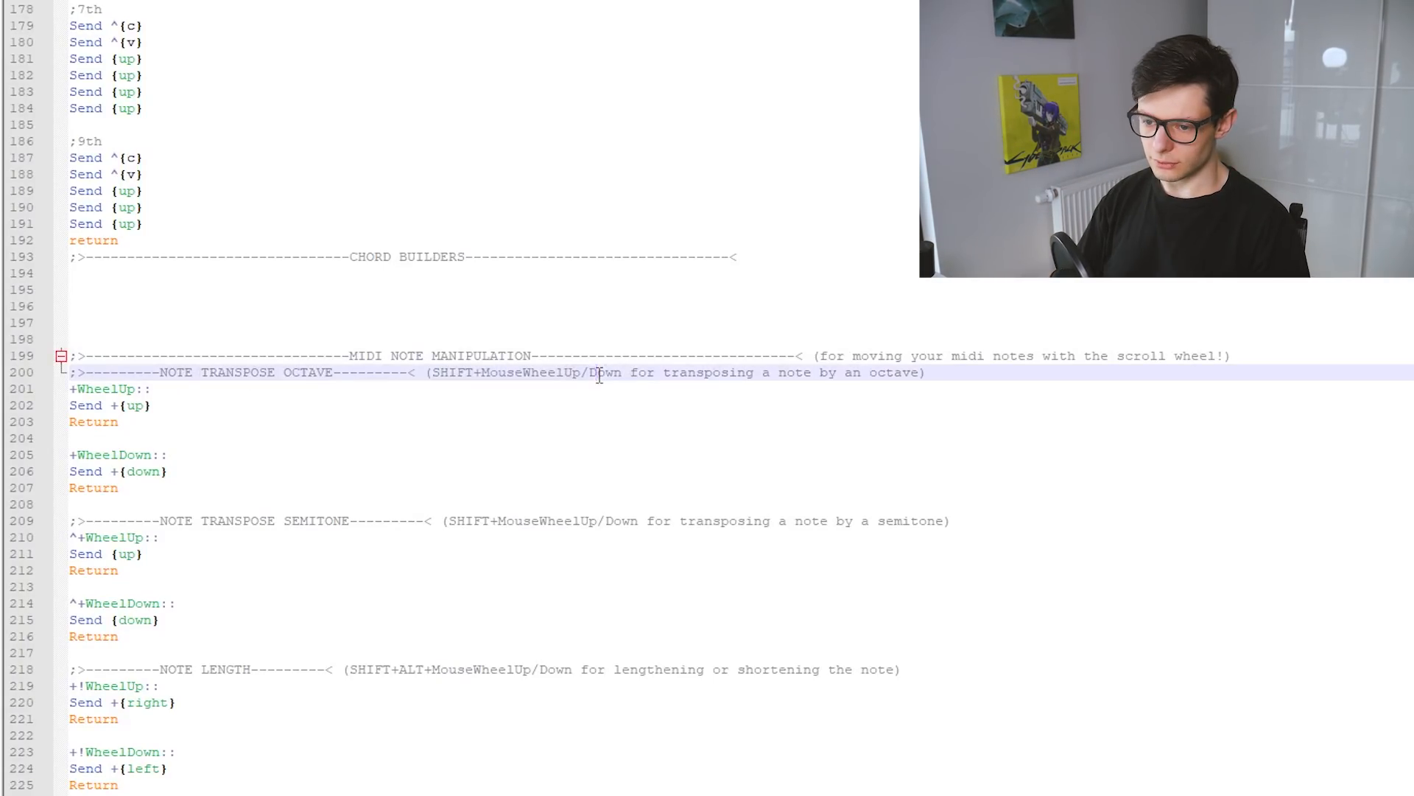
double_click(471, 374)
click(472, 376)
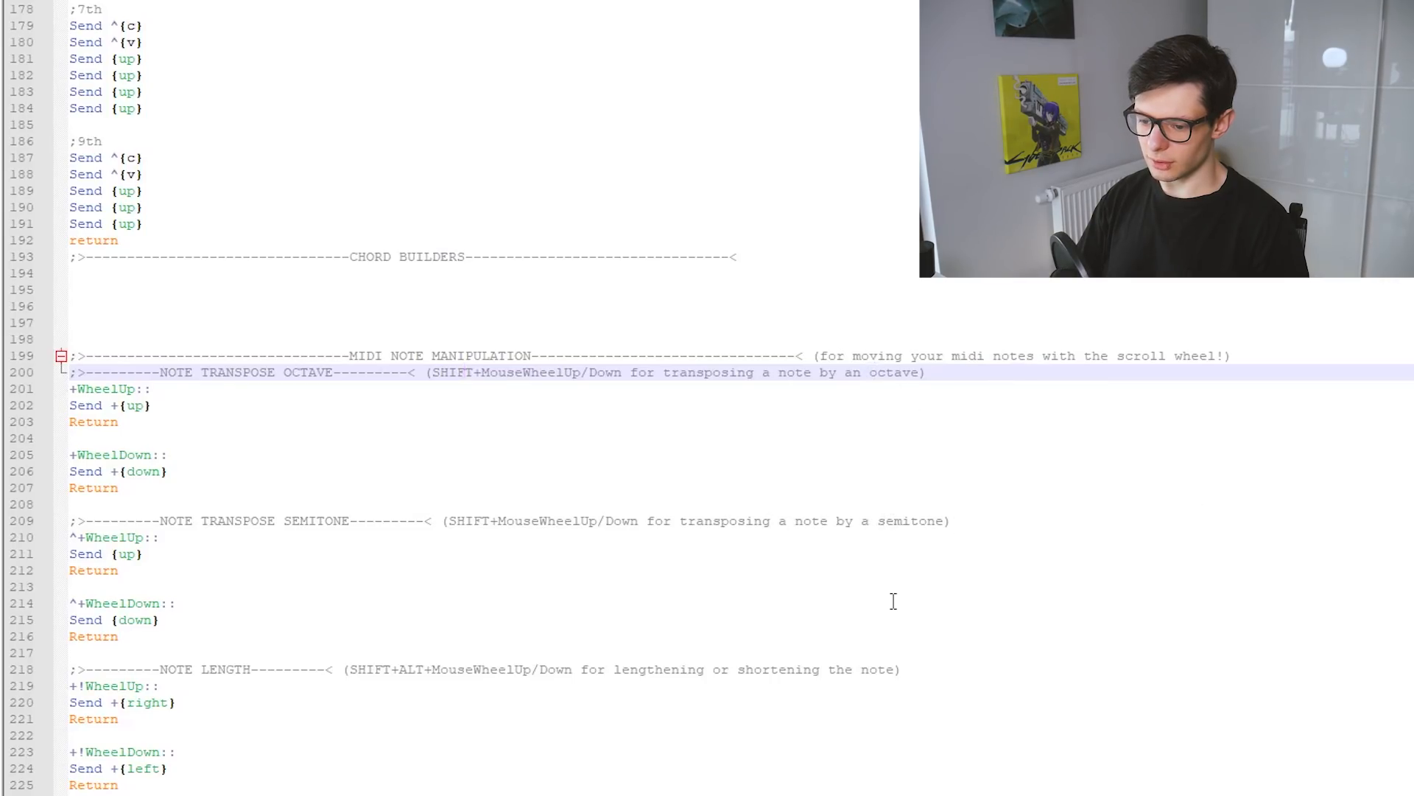
scroll(893, 601, up, 20)
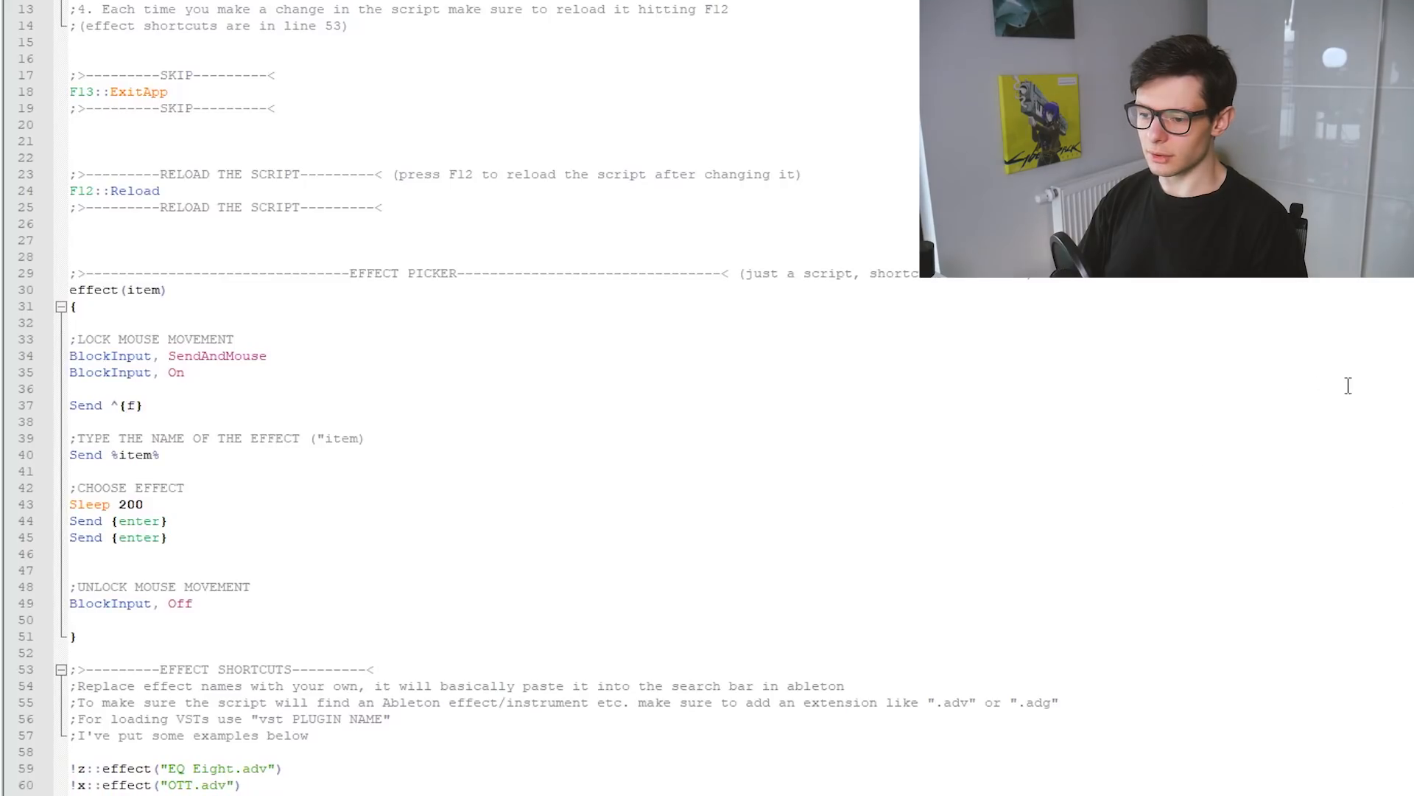
click(1348, 386)
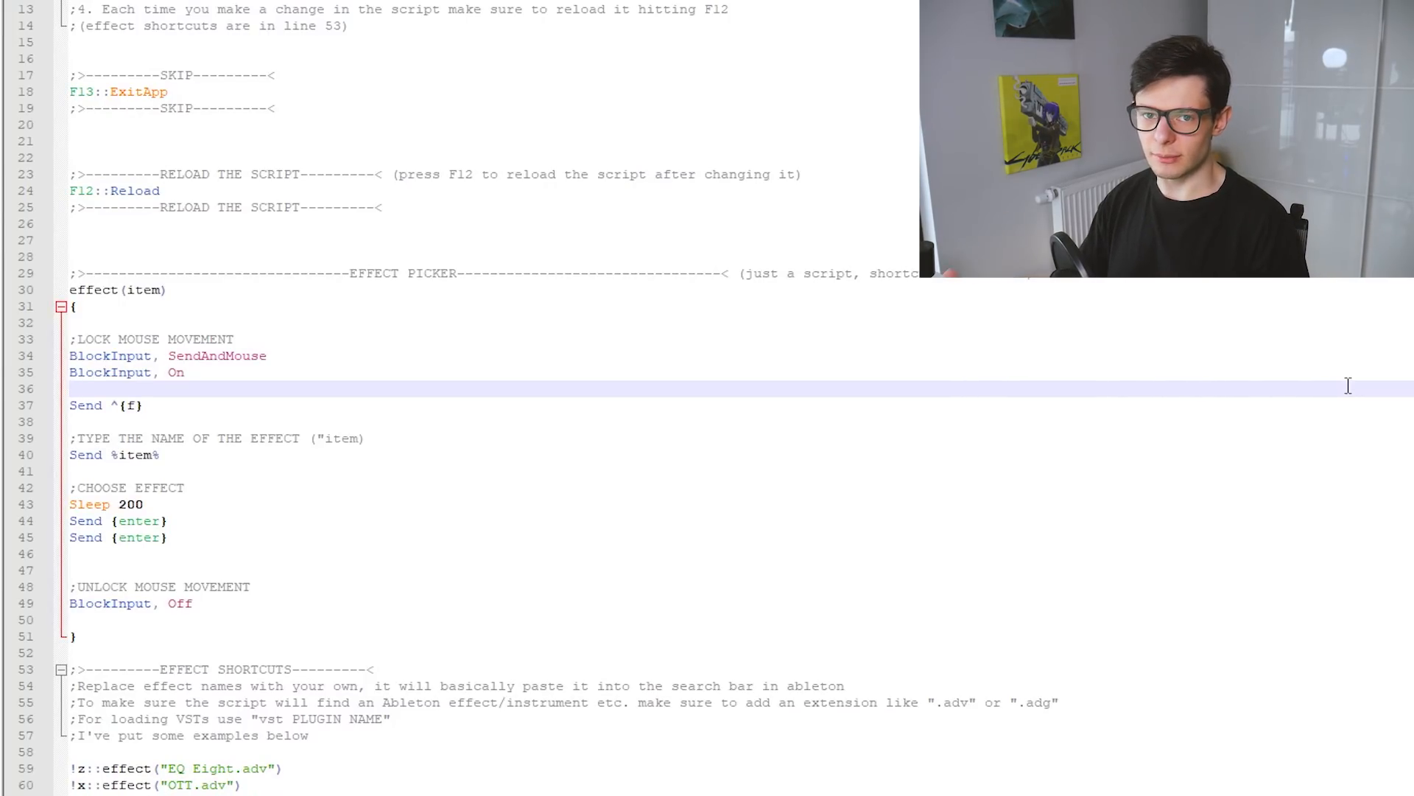
click(1351, 366)
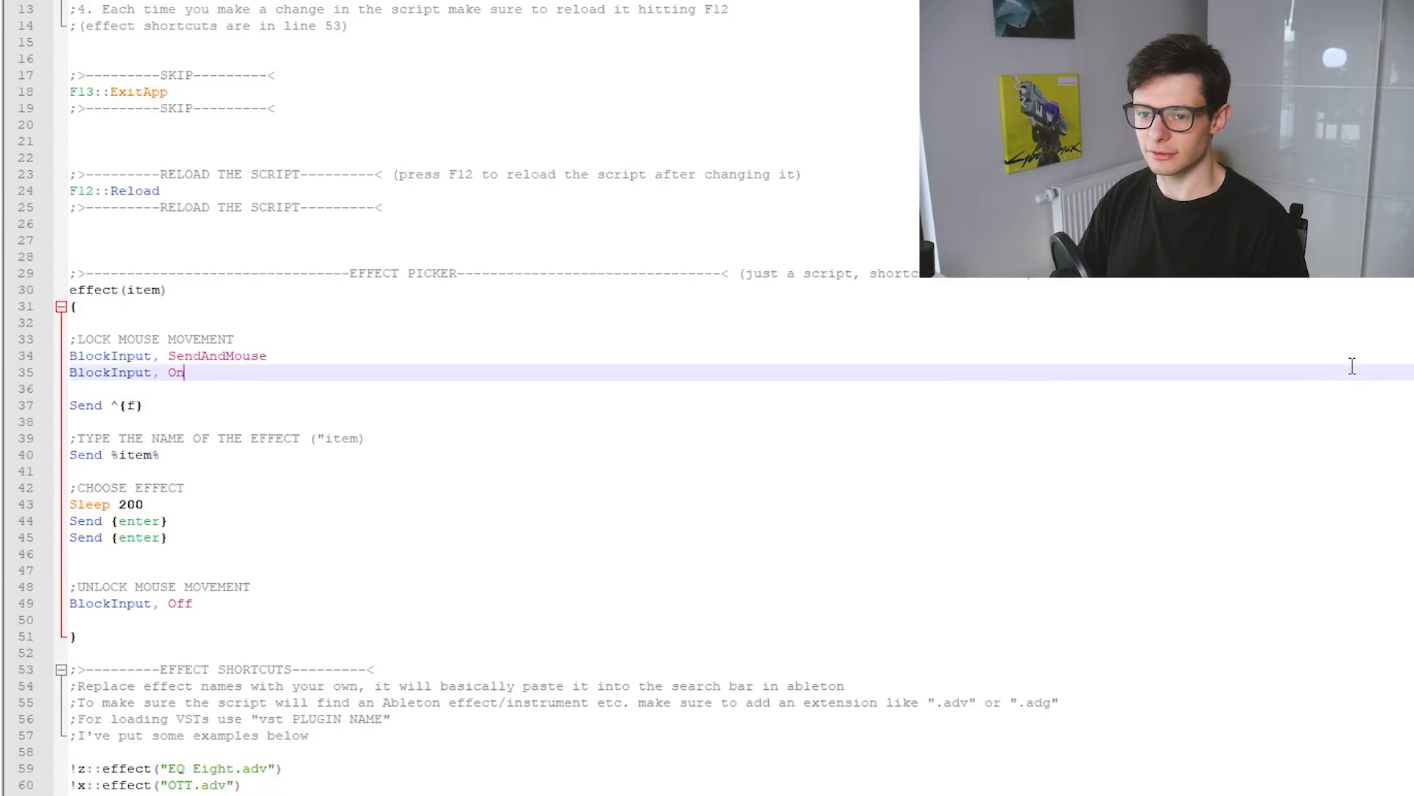